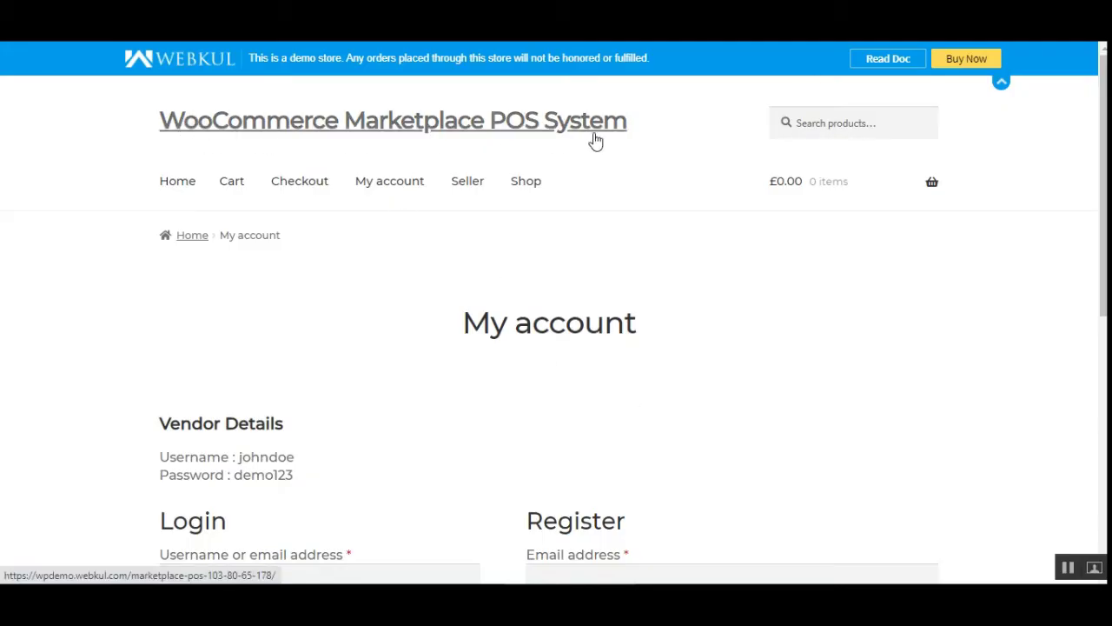
- Submit the pre-filled vendor username and password to reach the Seller Dashboard
scroll(556, 347, down, 1)
scroll(1103, 289, down, 3)
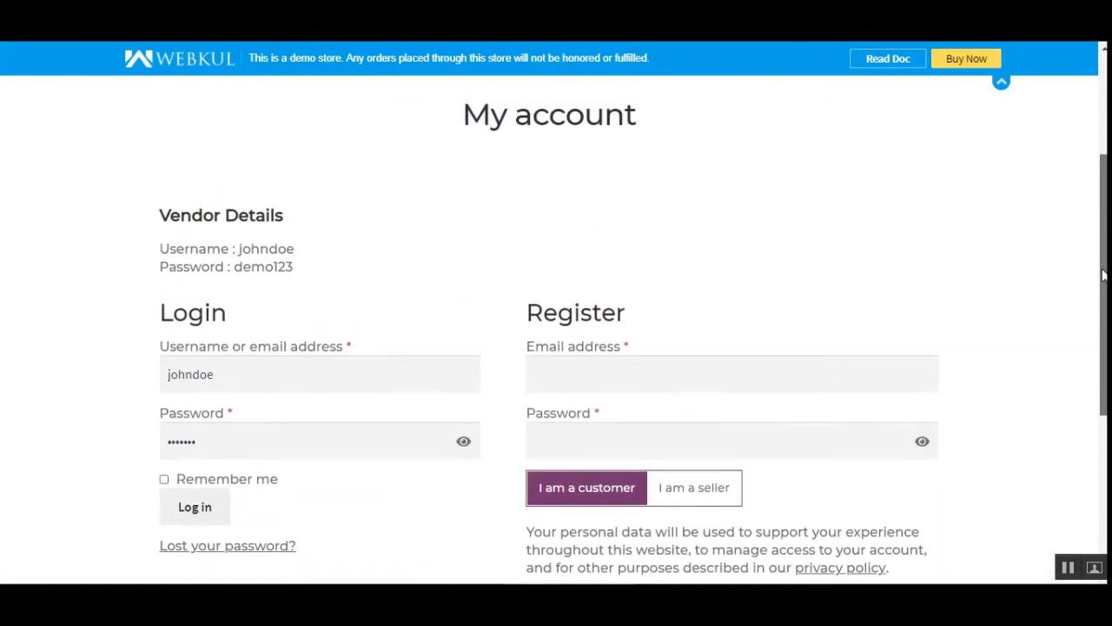
scroll(1103, 289, up, 1)
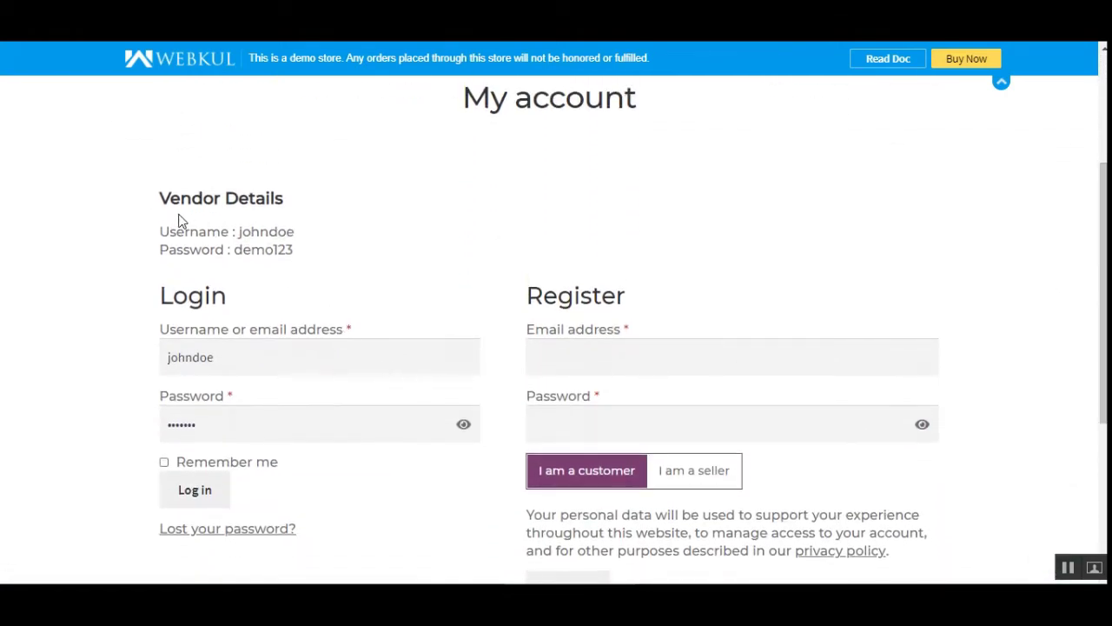
drag(179, 337, 377, 316)
click(383, 311)
drag(192, 204, 287, 201)
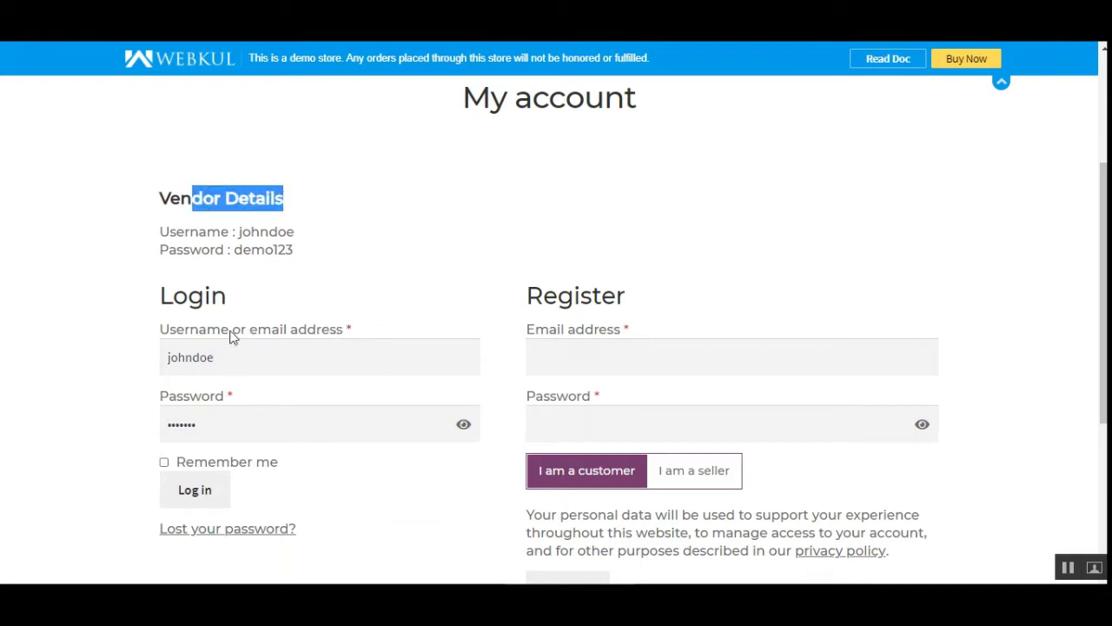
click(200, 504)
click(200, 471)
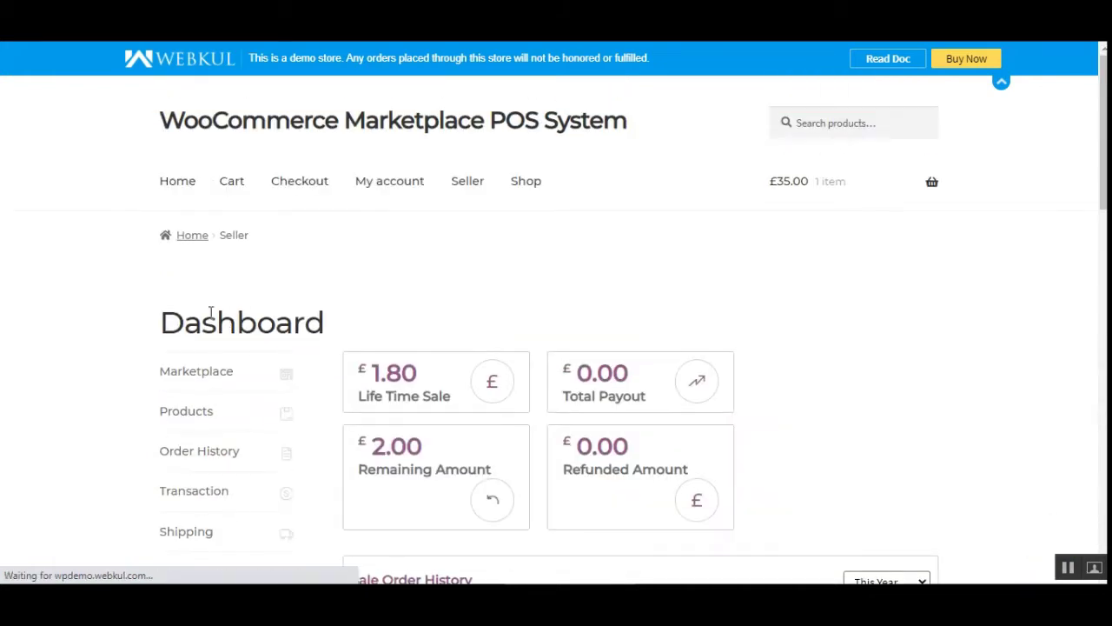
- Go from the Seller Dashboard to POS Outlets, which lists only America Outlet as Enable
scroll(210, 313, down, 2)
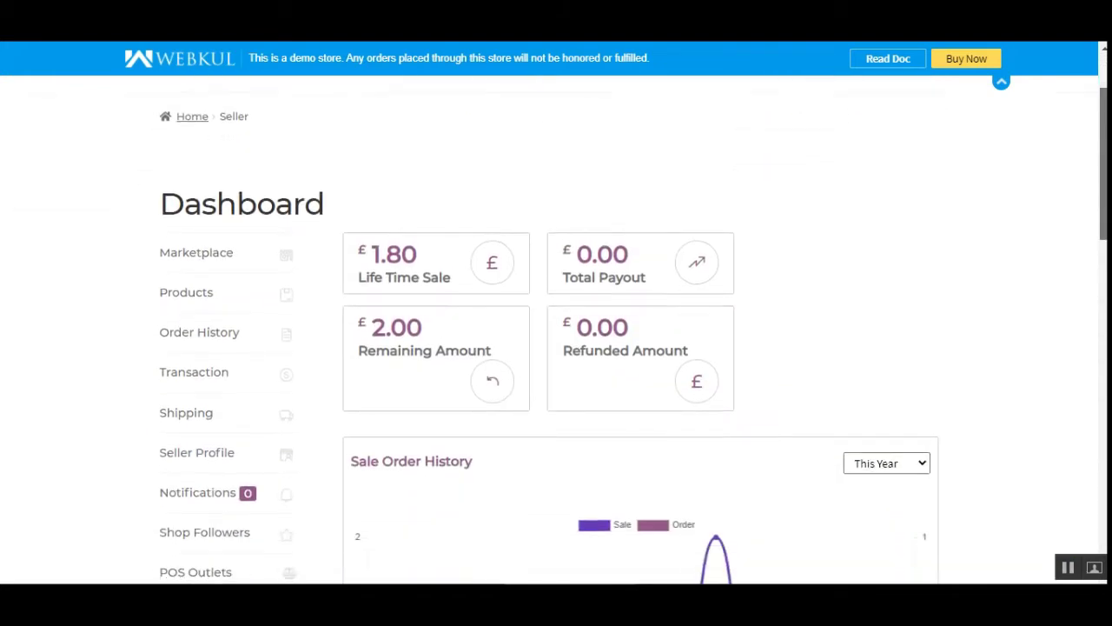
scroll(1106, 224, up, 2)
scroll(1105, 224, down, 4)
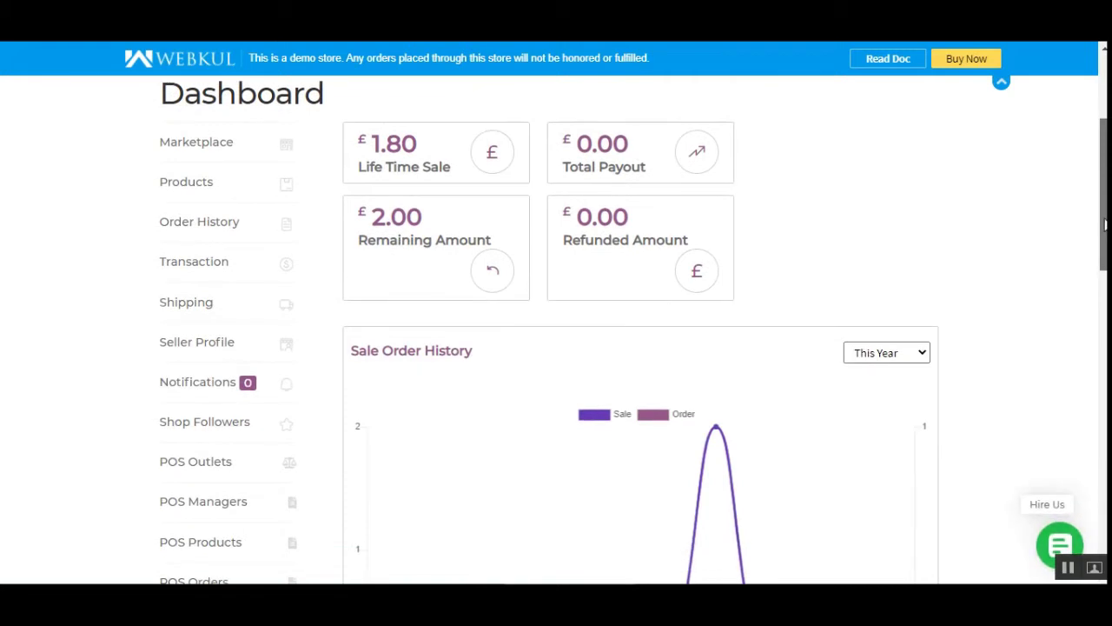
drag(184, 94, 293, 94)
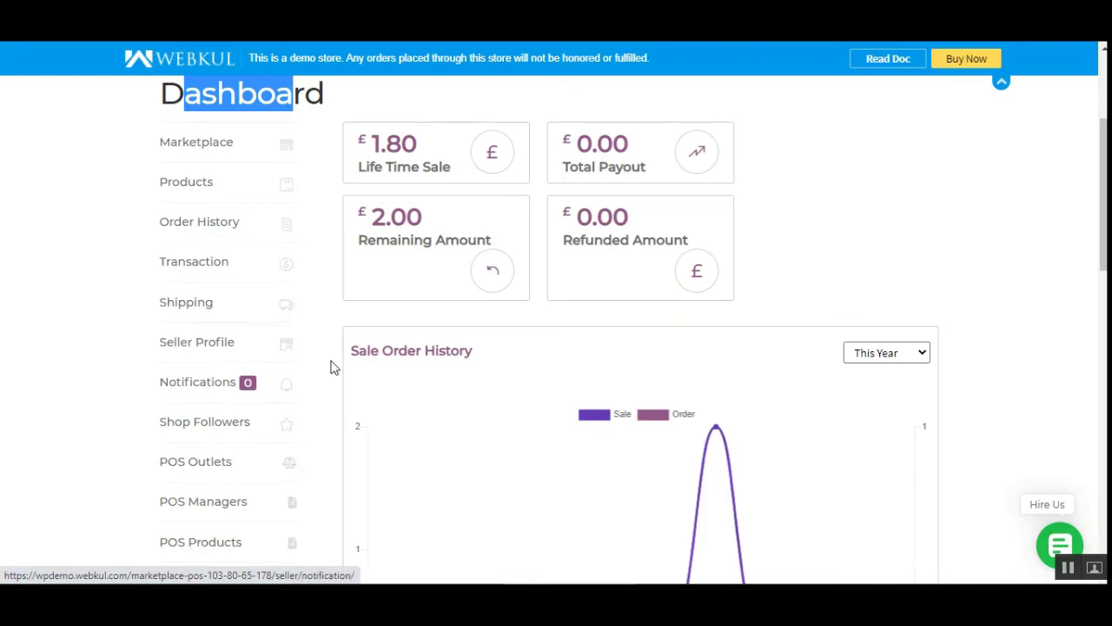
scroll(329, 368, down, 2)
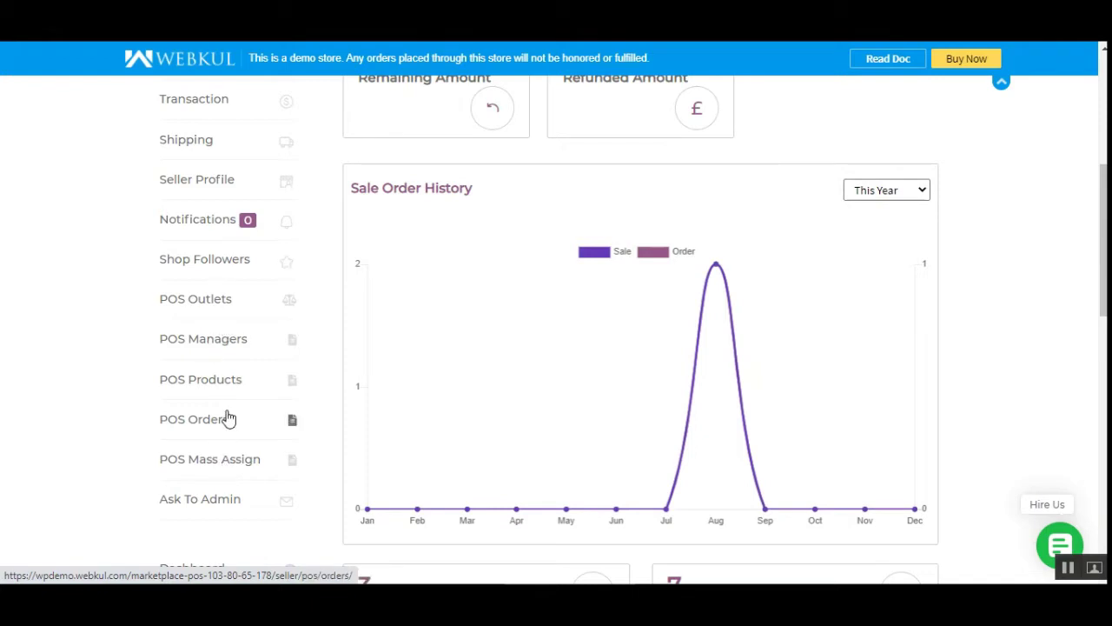
click(195, 304)
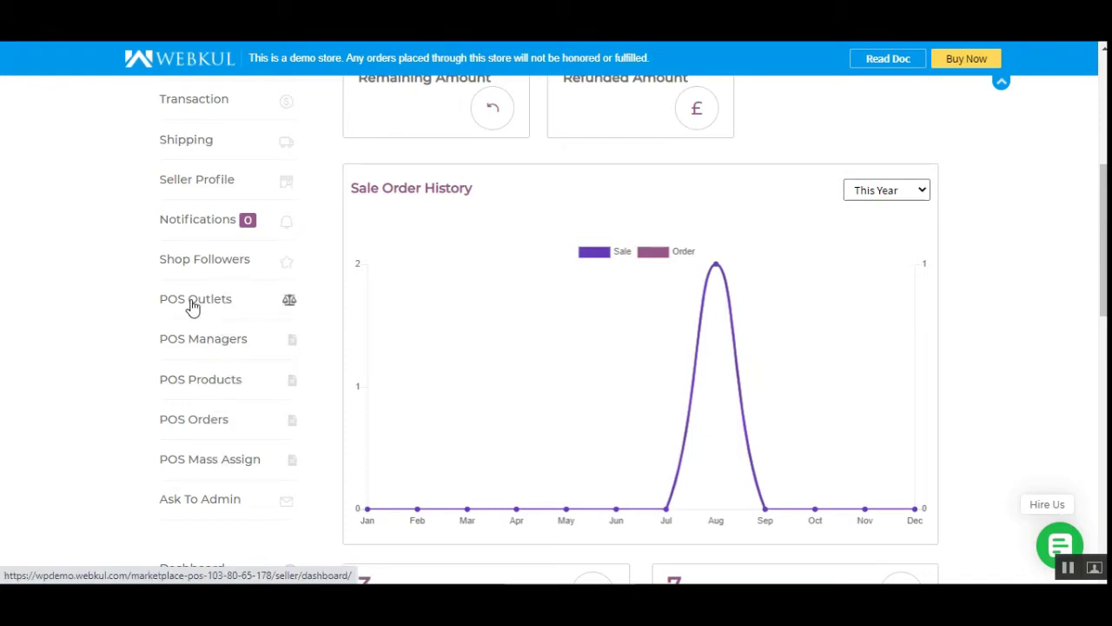
scroll(375, 445, down, 2)
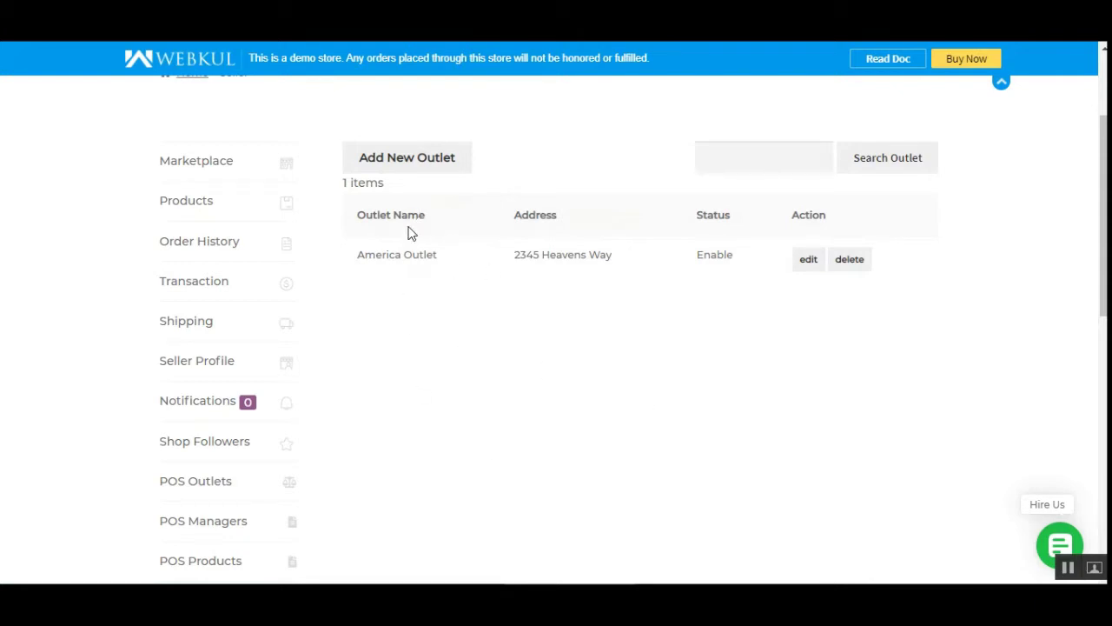
- Highlight America Outlet's name, address and Enable status in the outlet table
drag(363, 257, 460, 260)
click(385, 254)
drag(375, 254, 419, 254)
drag(534, 256, 592, 255)
drag(694, 259, 765, 278)
click(808, 260)
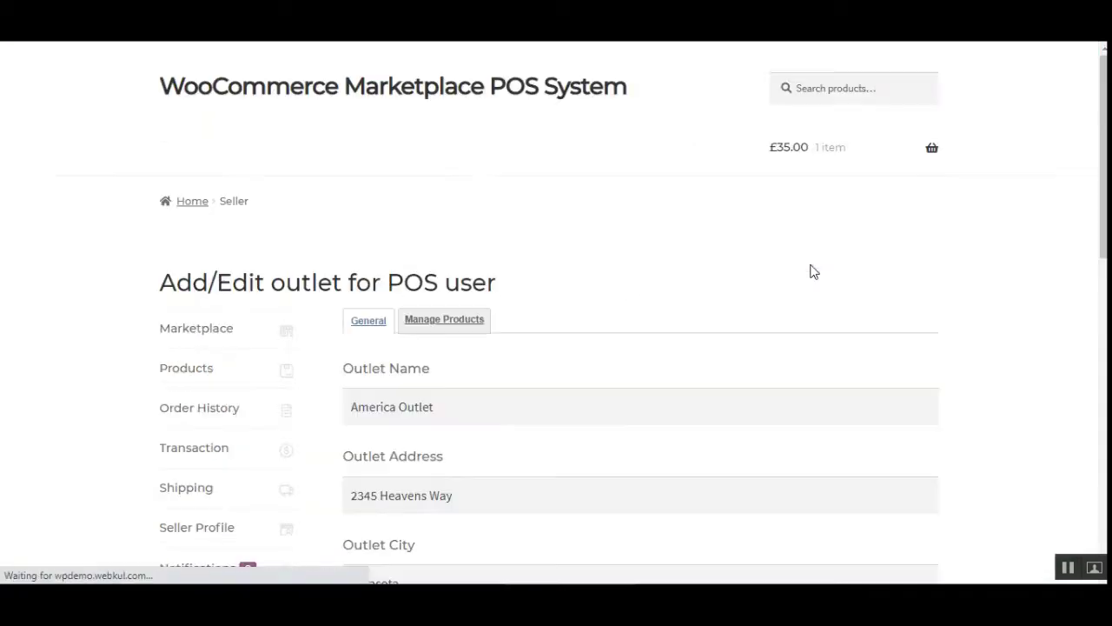
scroll(769, 180, down, 3)
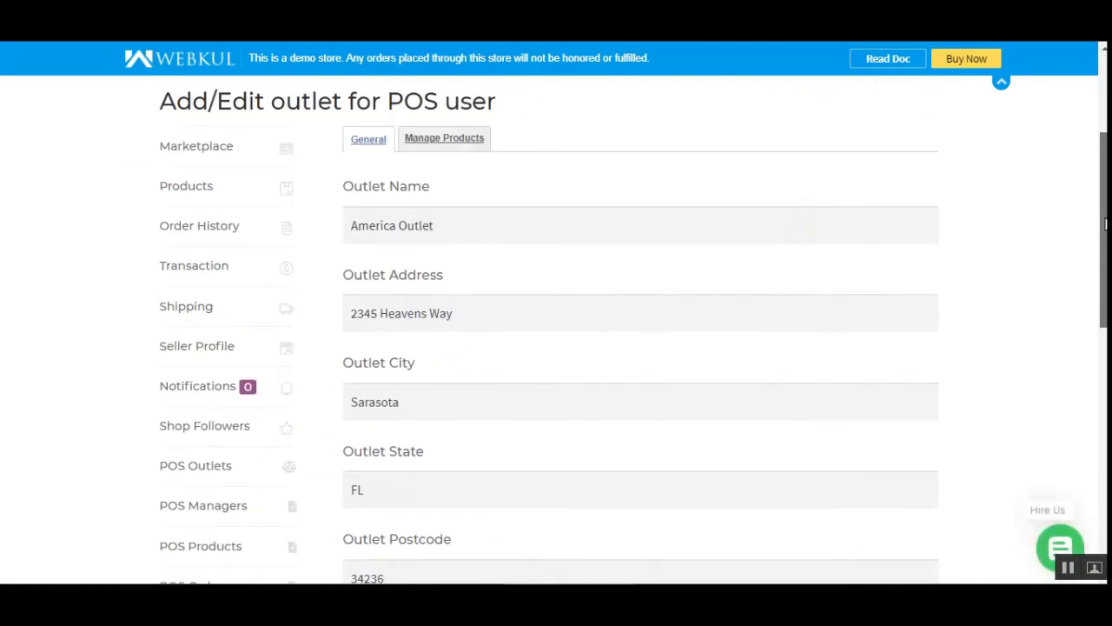
scroll(768, 180, up, 2)
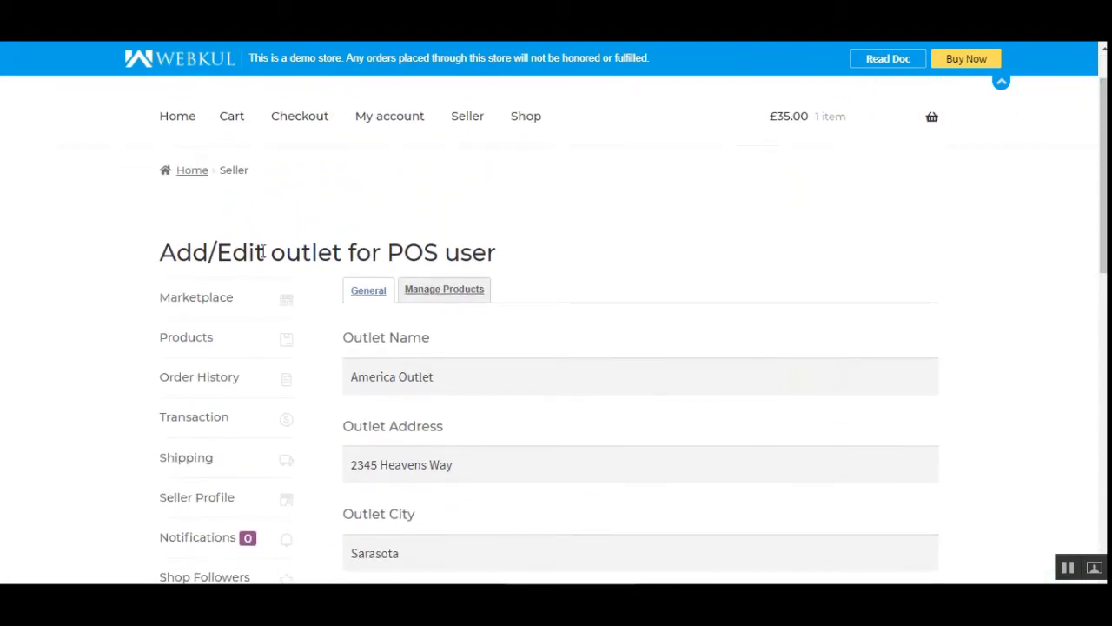
drag(258, 252, 505, 255)
scroll(692, 286, down, 2)
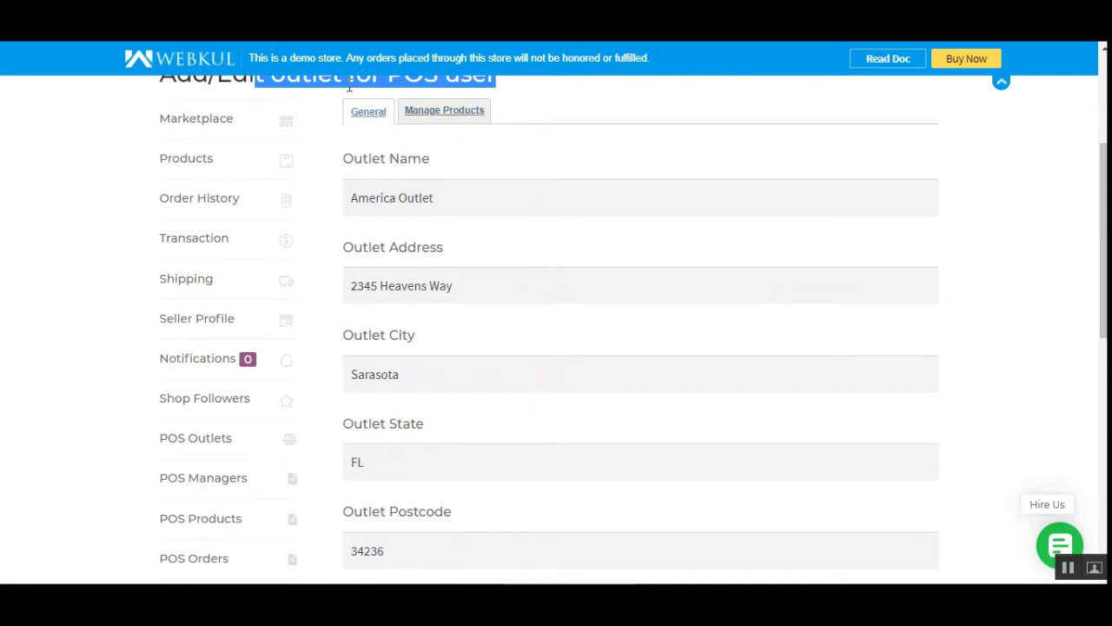
scroll(511, 378, down, 1)
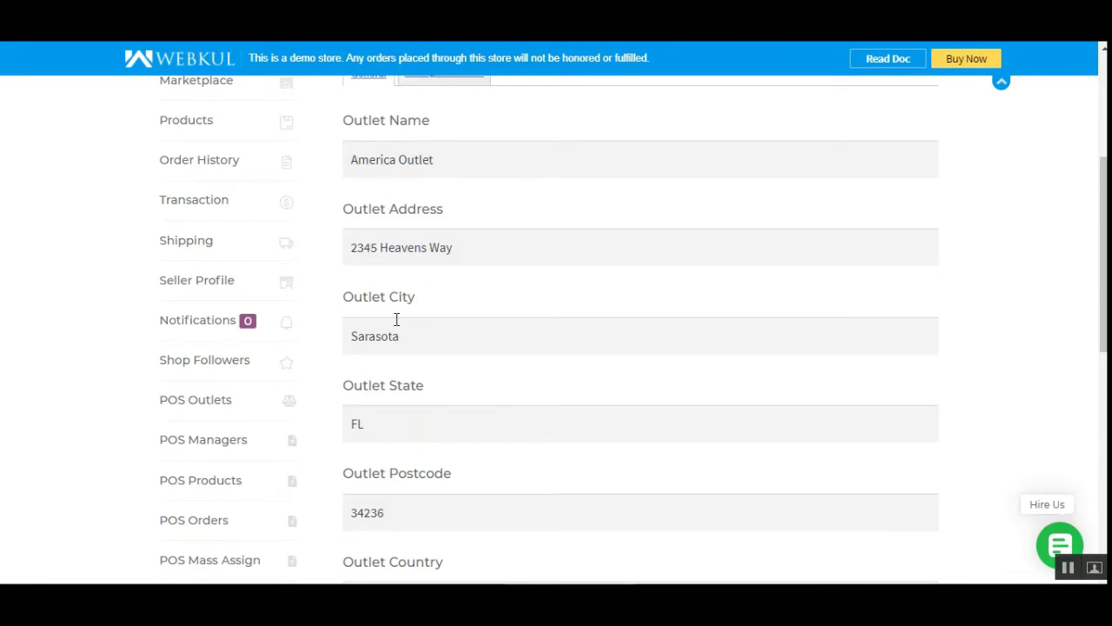
scroll(522, 437, down, 2)
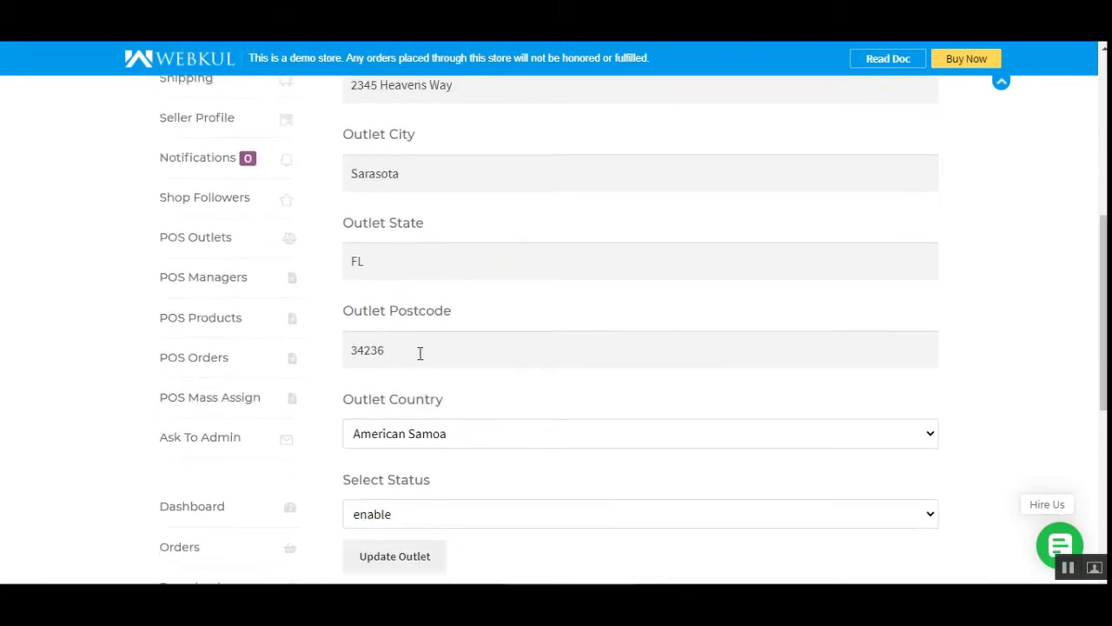
scroll(408, 371, down, 1)
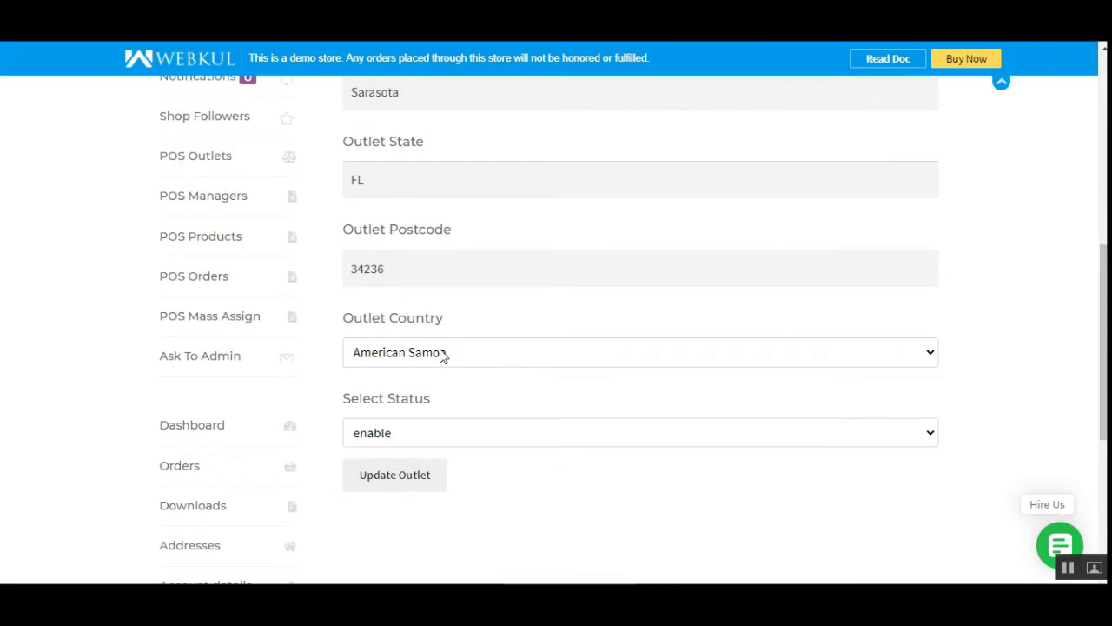
drag(353, 326, 502, 359)
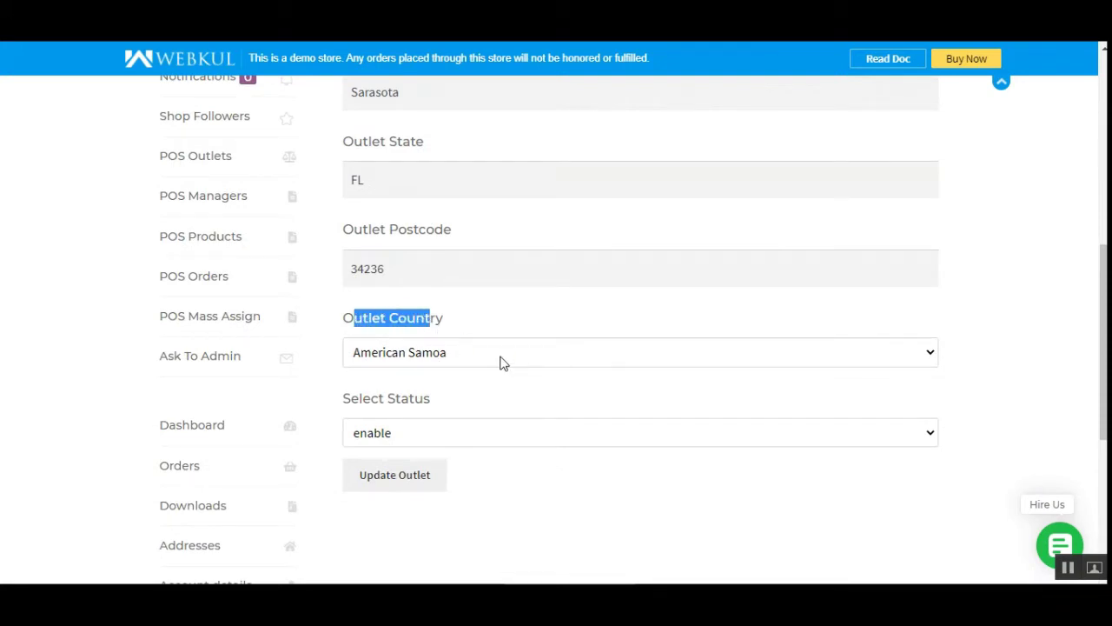
click(502, 363)
click(1023, 303)
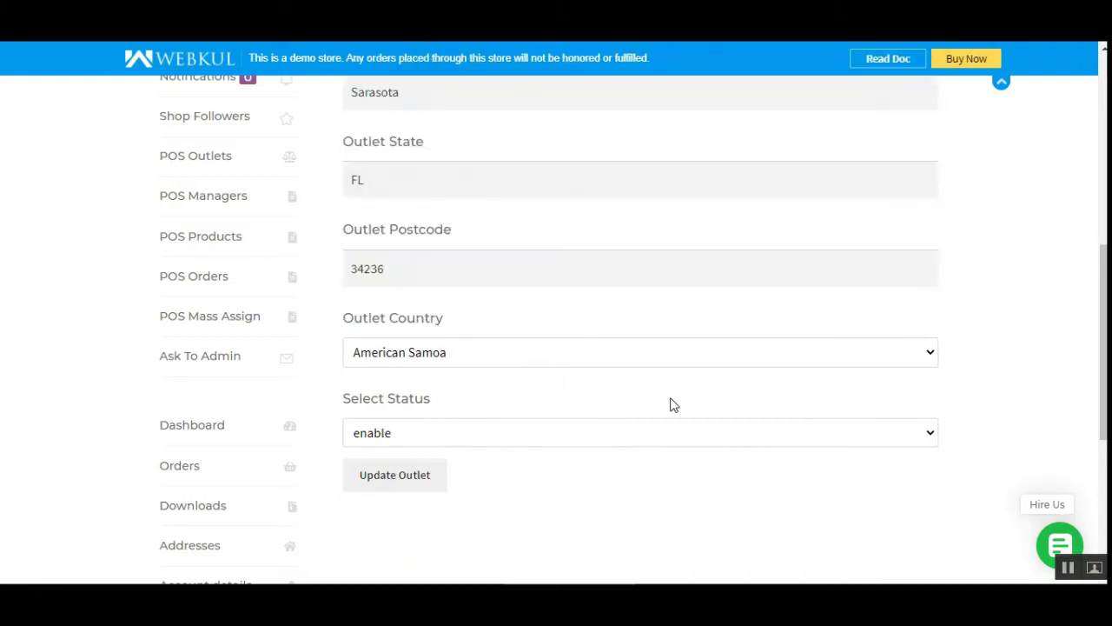
click(406, 441)
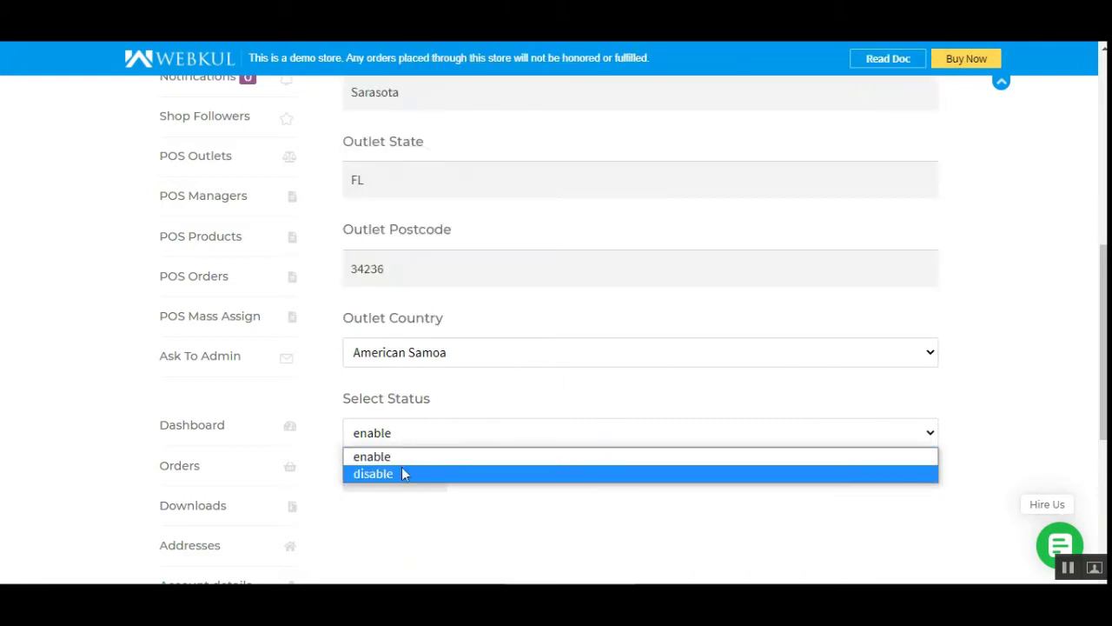
click(560, 500)
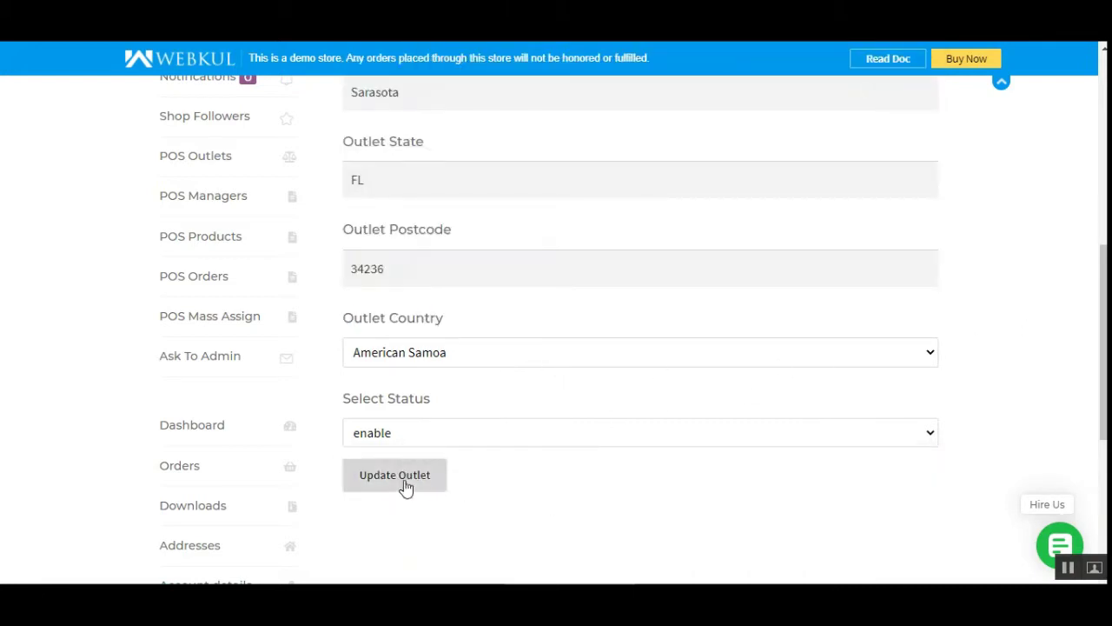
scroll(486, 469, up, 5)
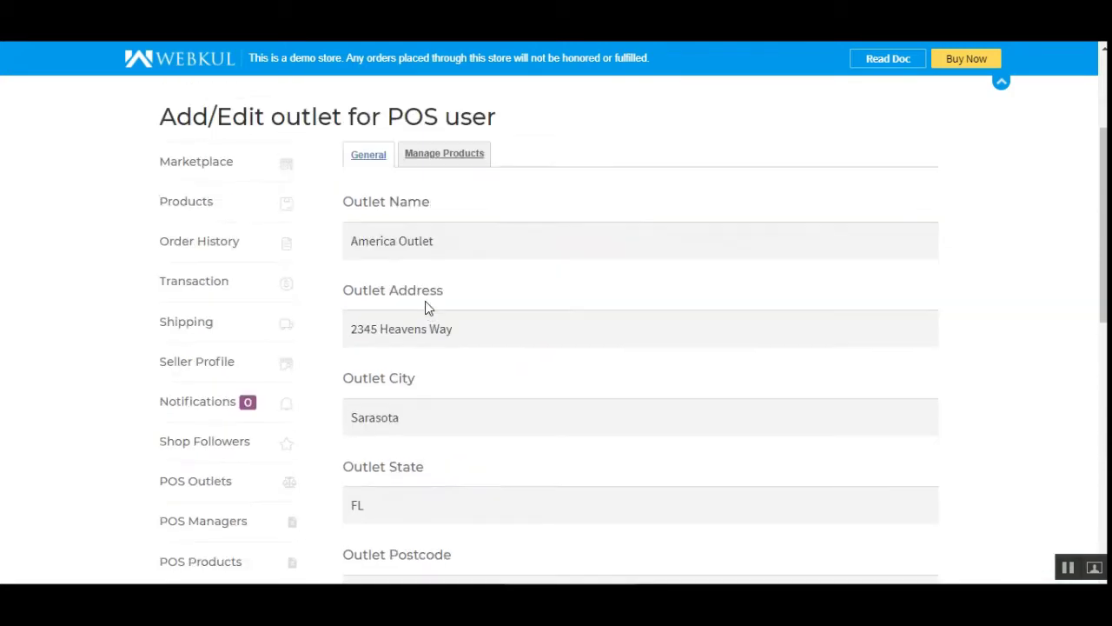
- Review America Outlet's 7 products, noting Master Stock 499 and Available Stock 100
click(442, 233)
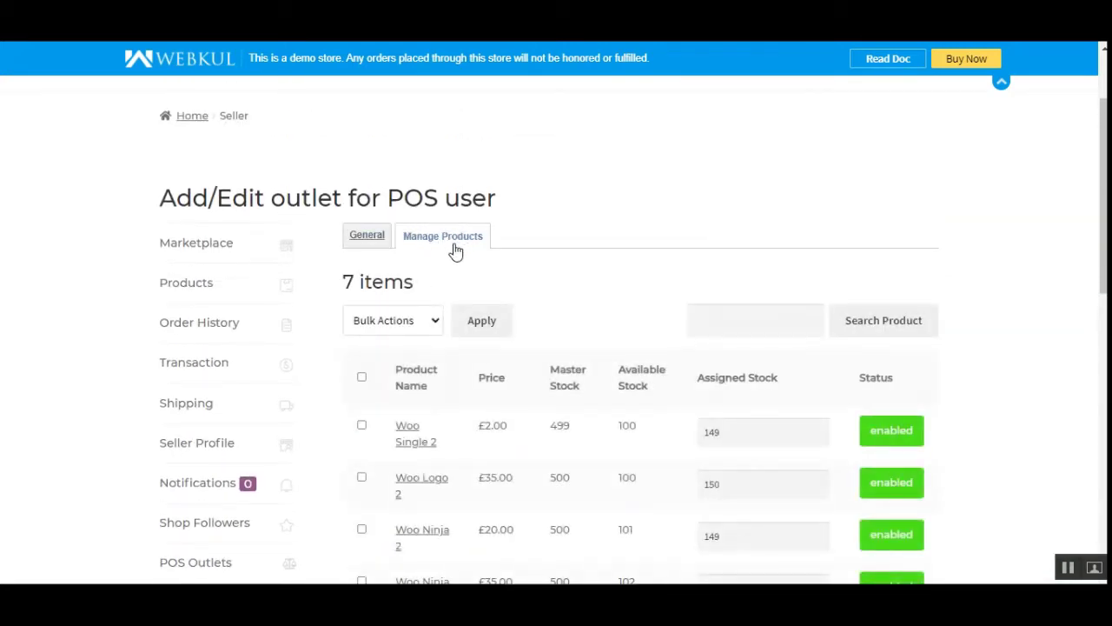
drag(1104, 196, 1104, 252)
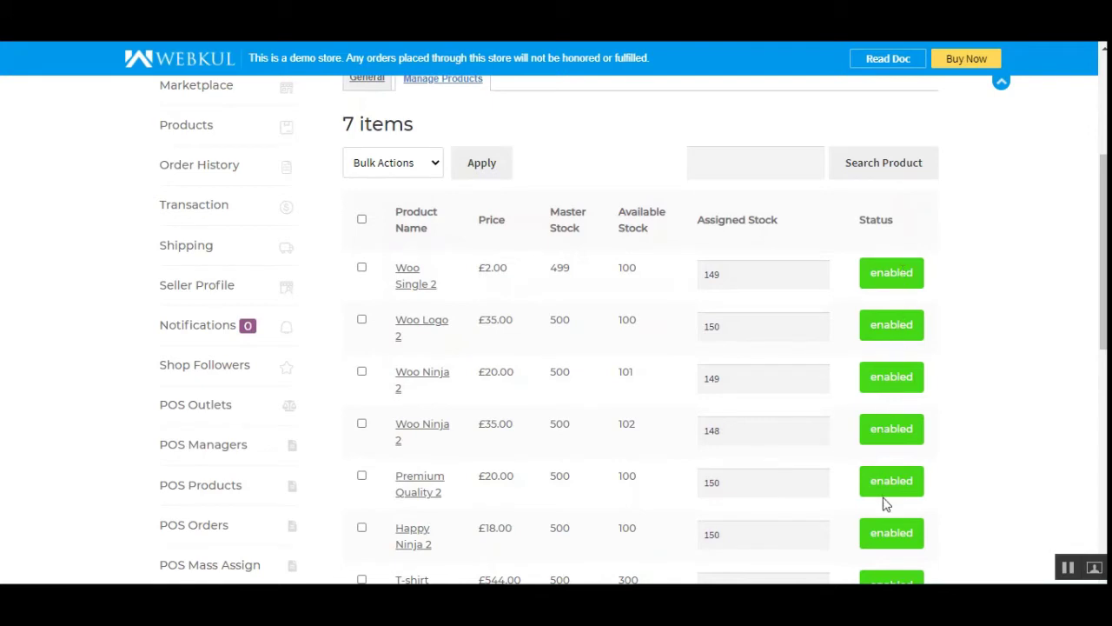
click(740, 280)
double_click(558, 269)
double_click(626, 269)
scroll(633, 372, up, 1)
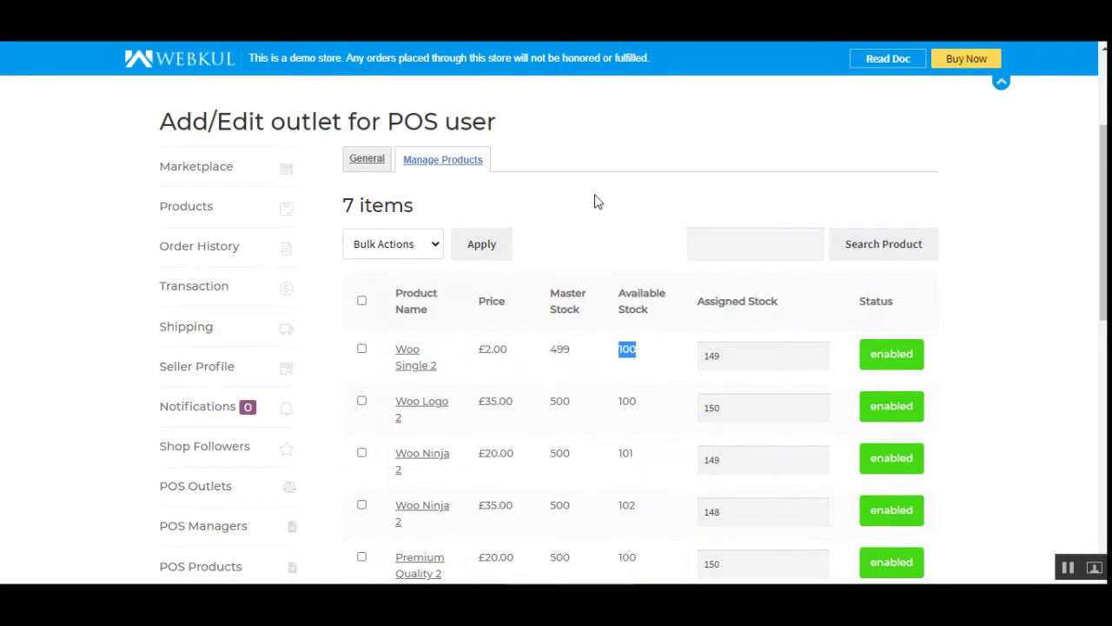
scroll(540, 252, up, 1)
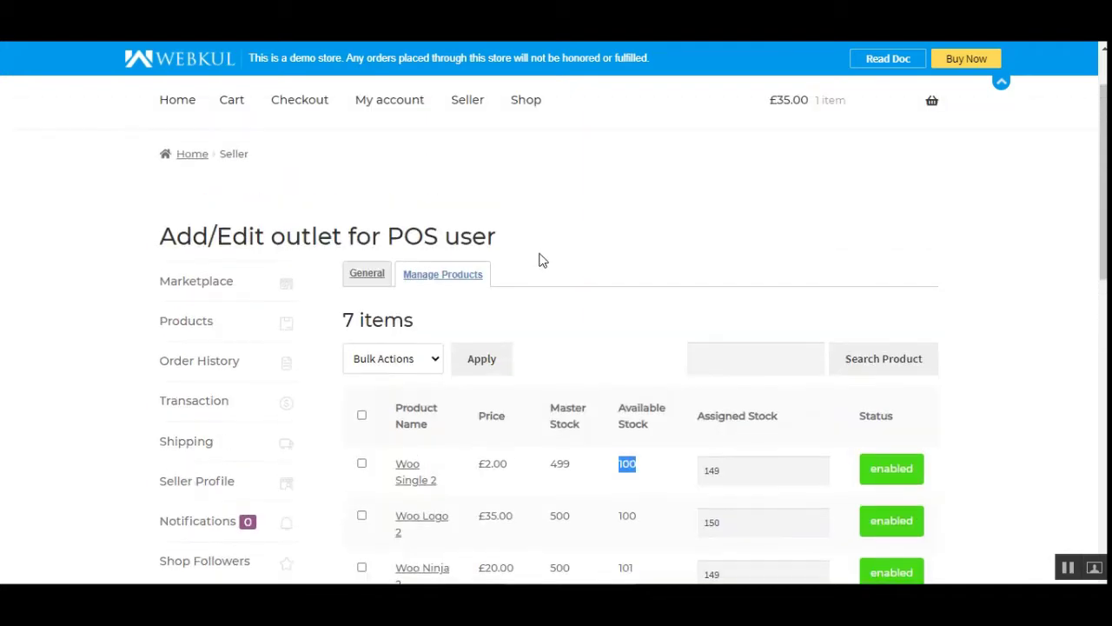
scroll(539, 269, down, 6)
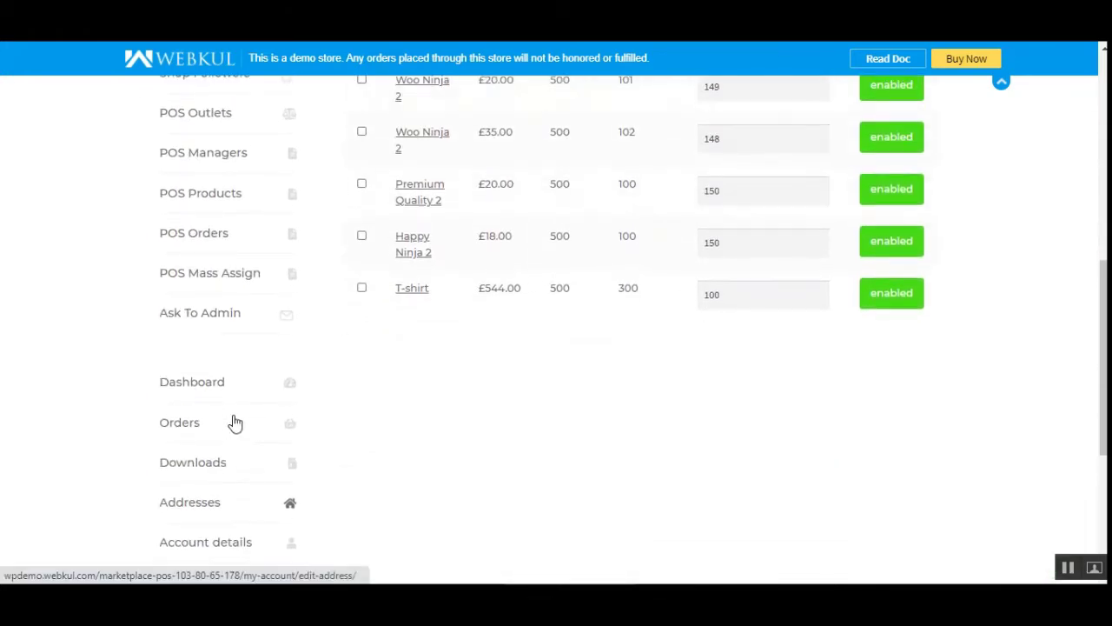
scroll(228, 409, up, 3)
scroll(217, 365, down, 1)
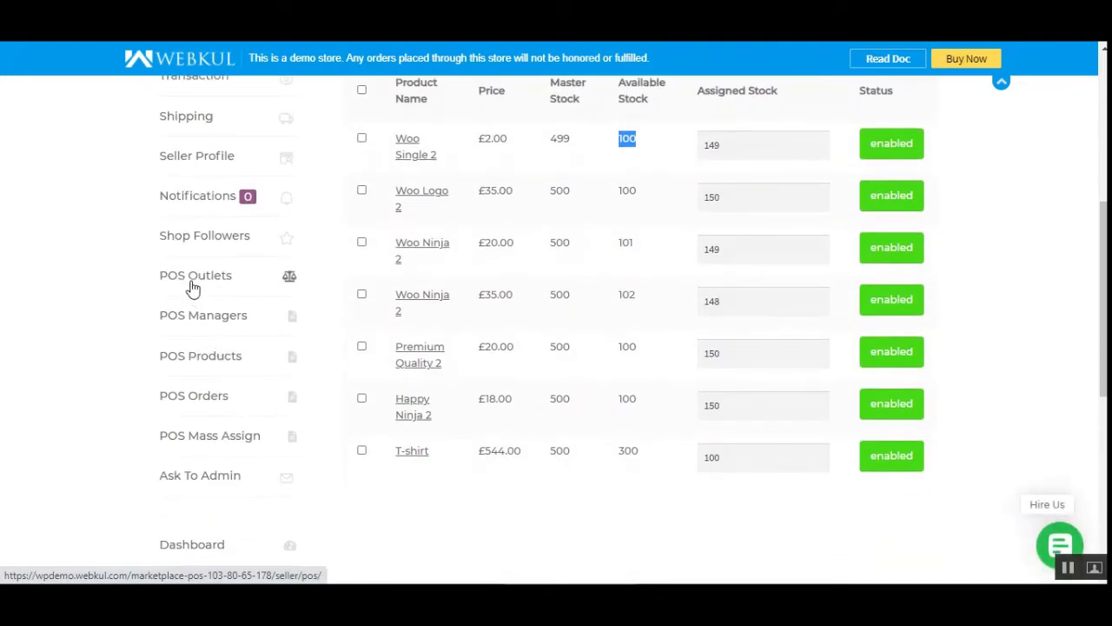
click(426, 332)
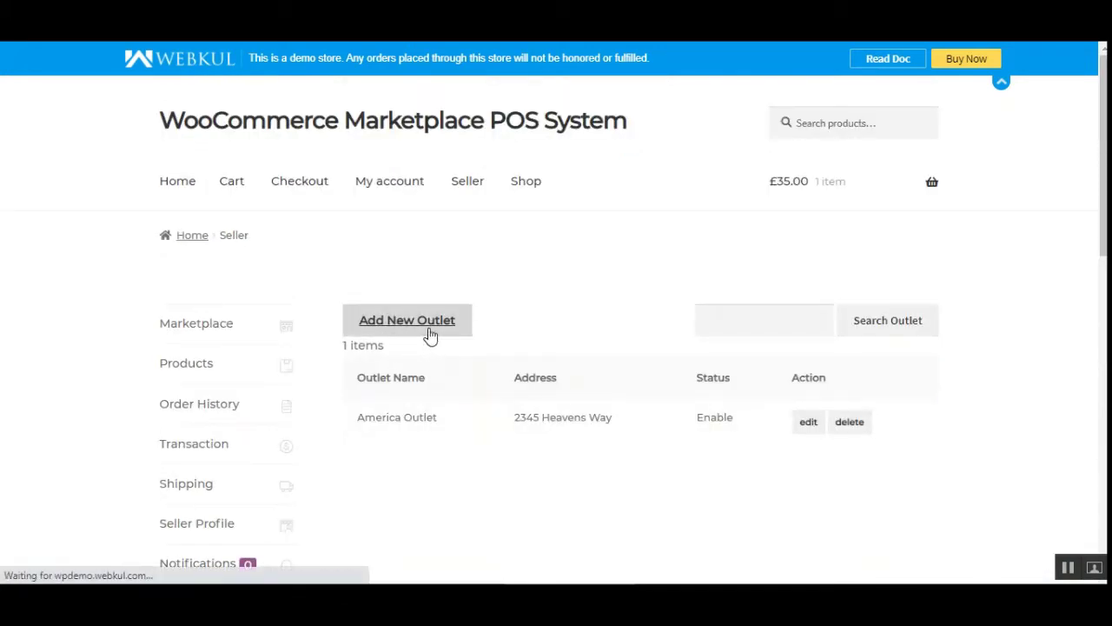
scroll(504, 354, down, 3)
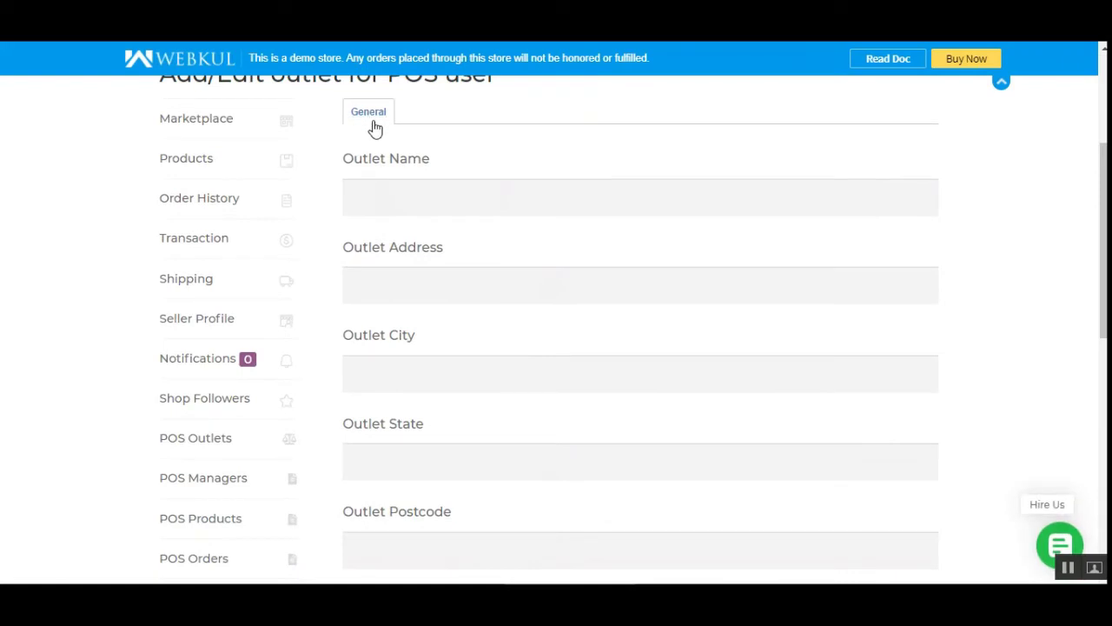
click(395, 195)
text(test)
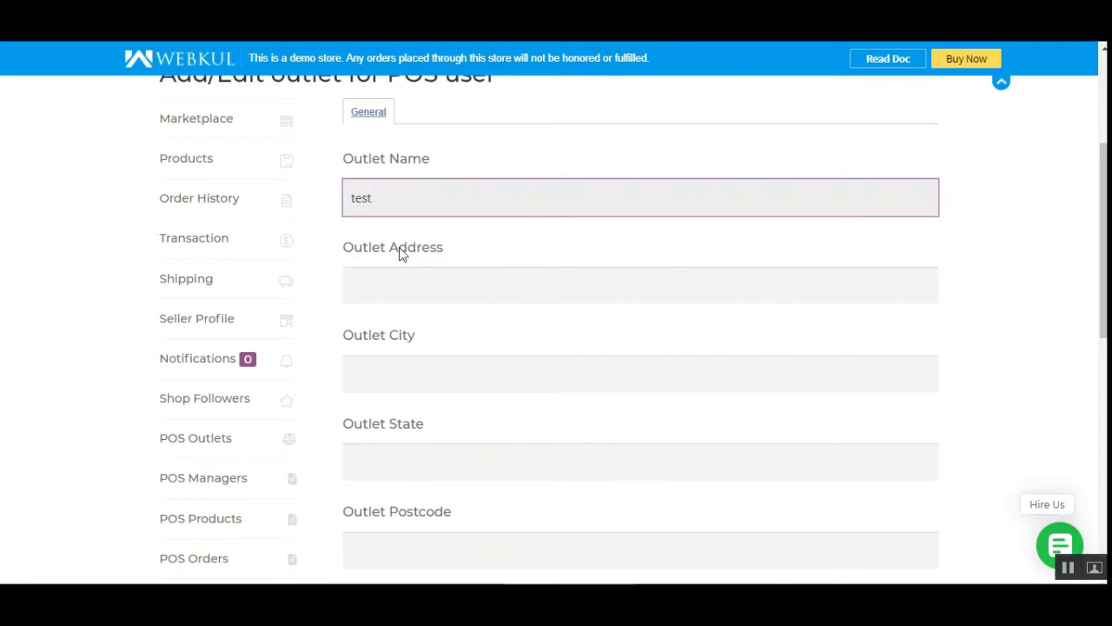
click(428, 277)
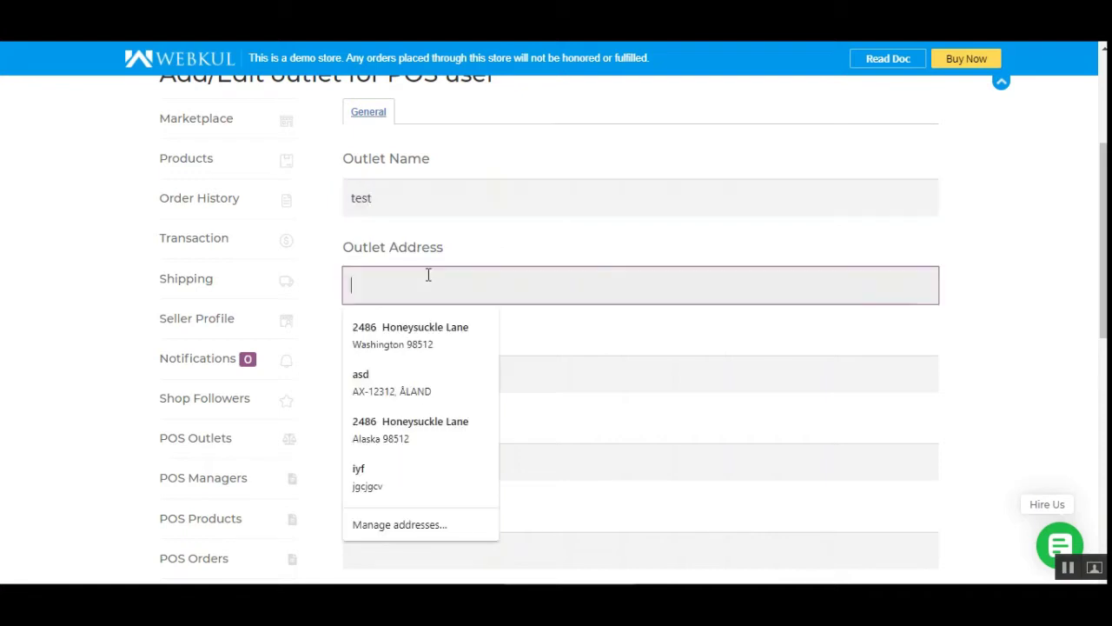
click(430, 339)
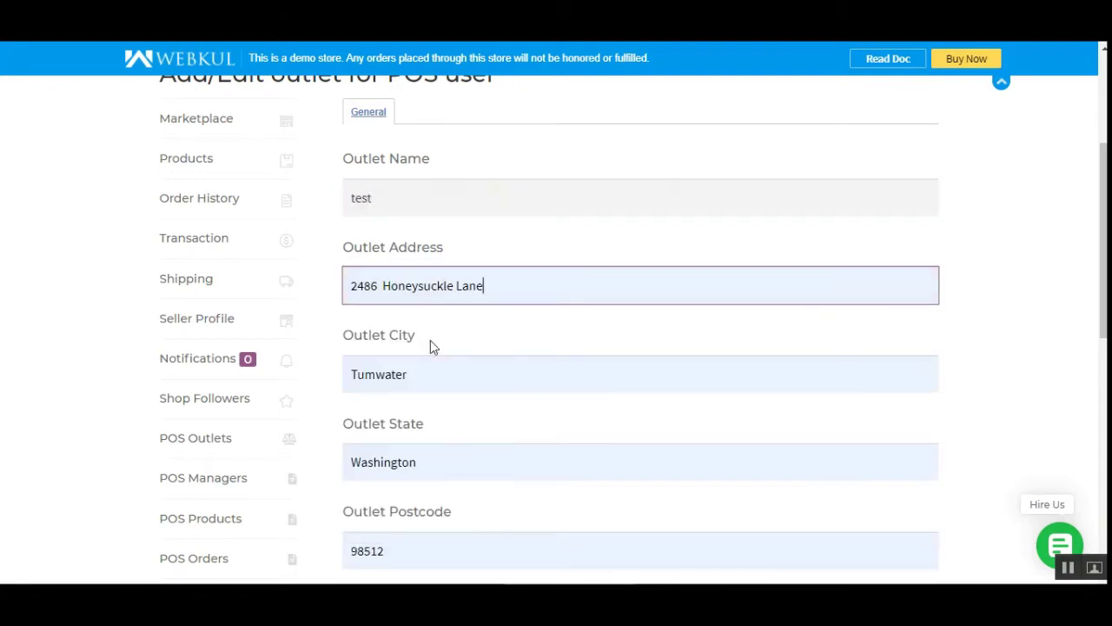
- Keep the outlet status as enable and save the new outlet
scroll(431, 340, down, 3)
scroll(430, 340, down, 1)
click(427, 316)
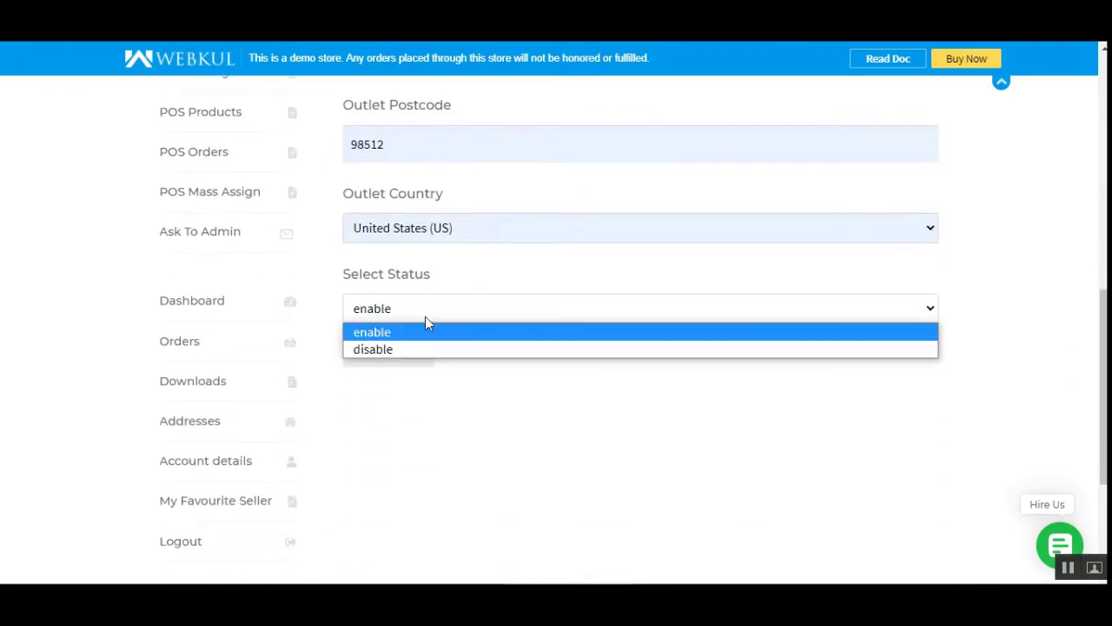
click(439, 399)
click(387, 351)
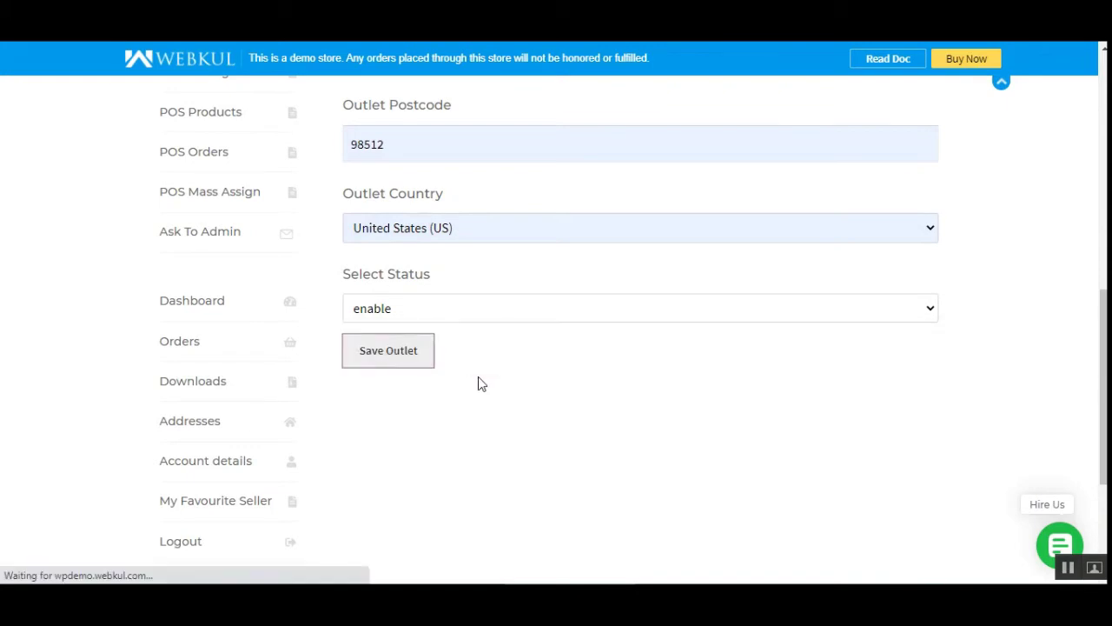
scroll(513, 385, up, 4)
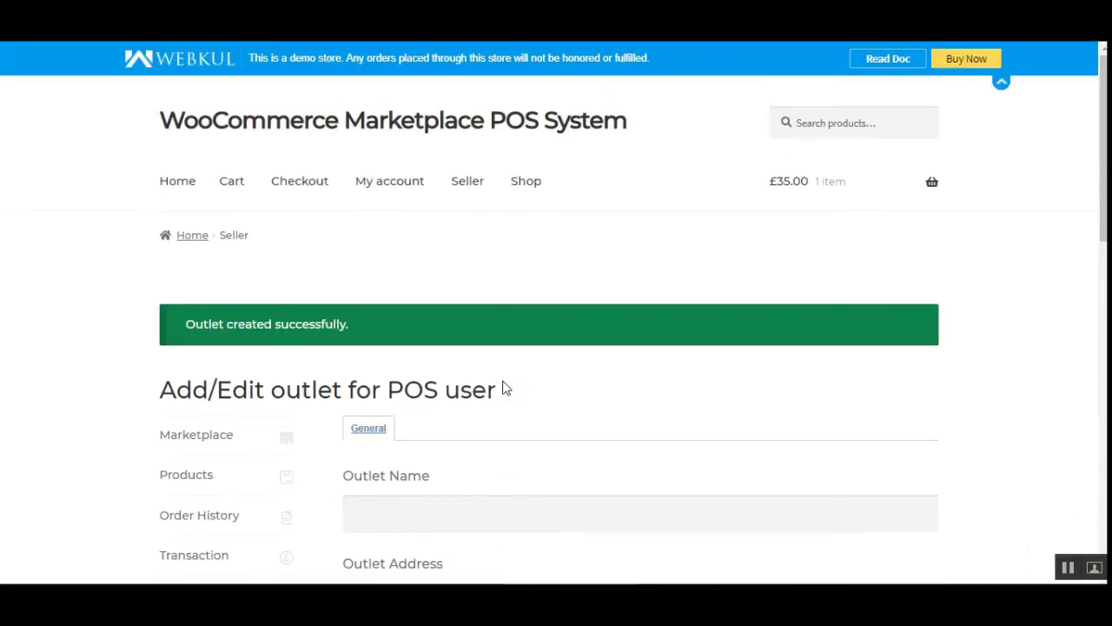
scroll(500, 389, down, 2)
drag(211, 162, 223, 155)
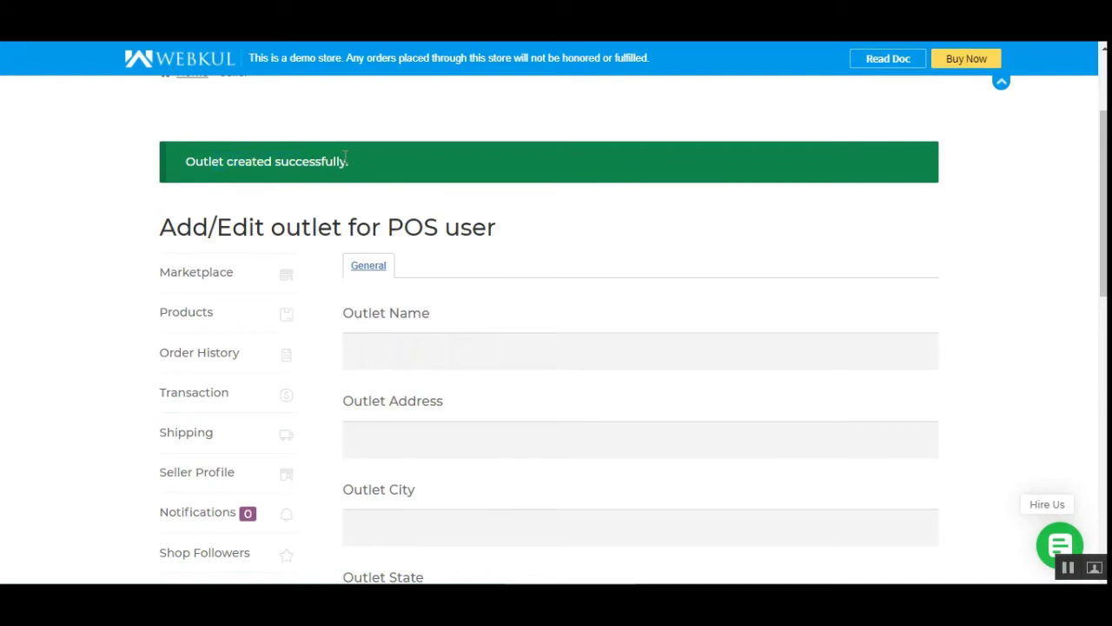
- Return to POS Outlets and confirm the 'test' outlet now appears in the list
scroll(393, 514, down, 1)
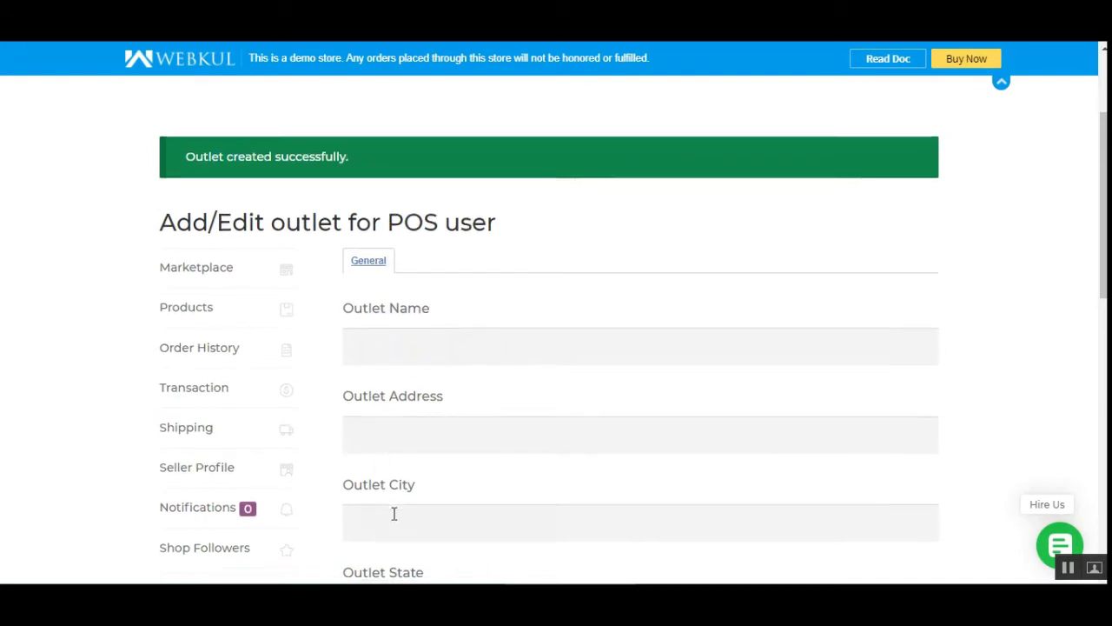
scroll(393, 513, down, 4)
scroll(393, 511, up, 1)
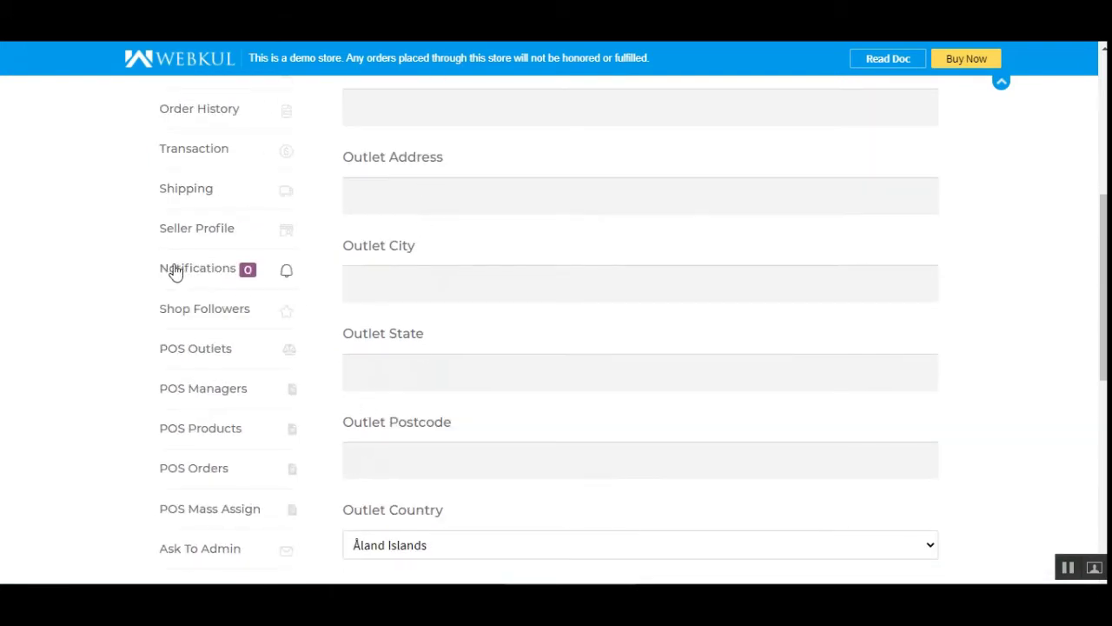
click(222, 357)
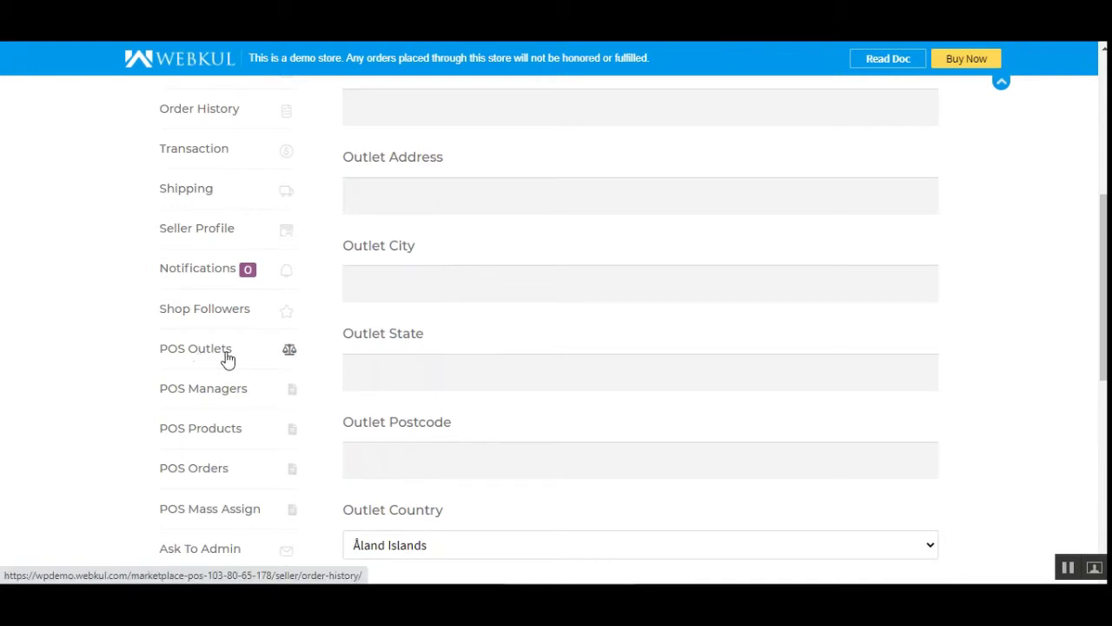
scroll(446, 497, down, 2)
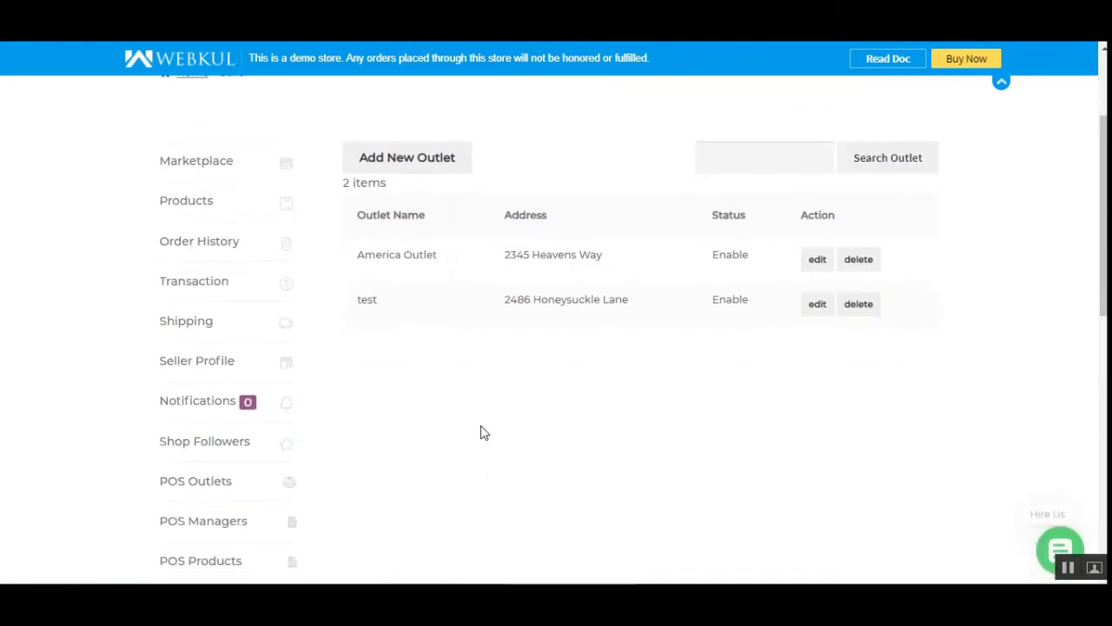
drag(368, 299, 623, 302)
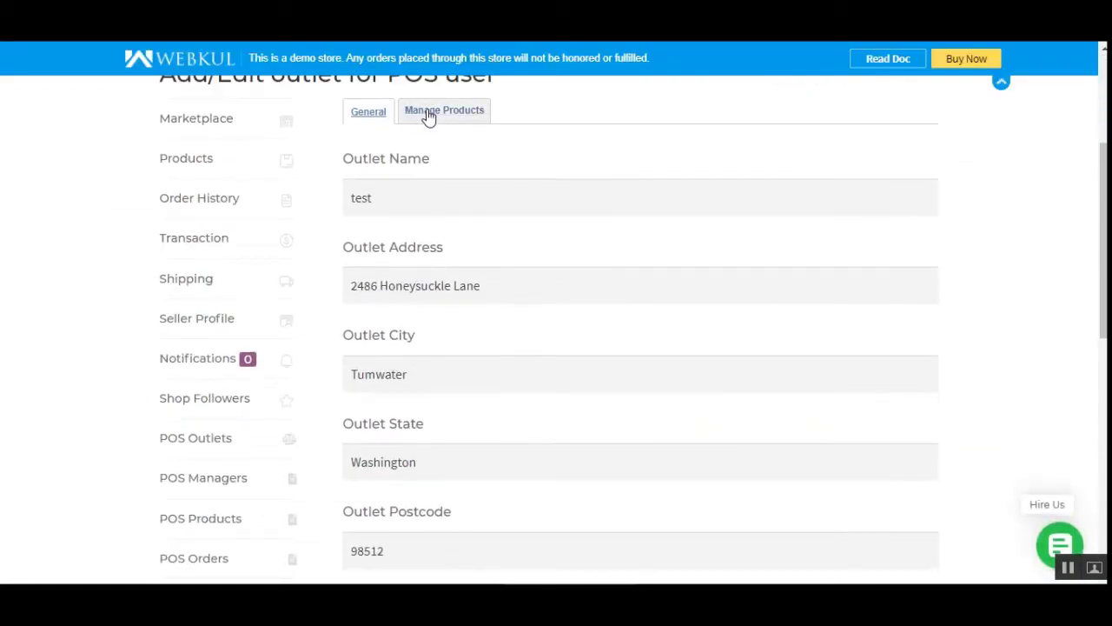
- Tick Woo Single 2 and Woo Logo 2 and apply the Enable bulk action
click(461, 118)
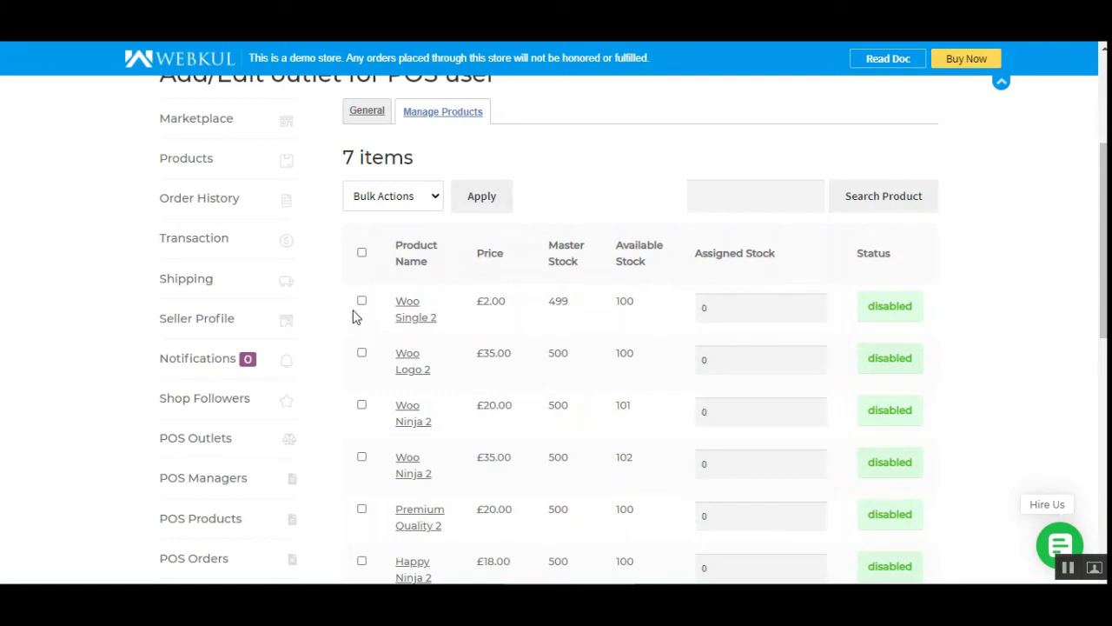
mouse_move(1105, 282)
mouse_down()
mouse_move(1106, 217)
mouse_move(1106, 301)
mouse_up()
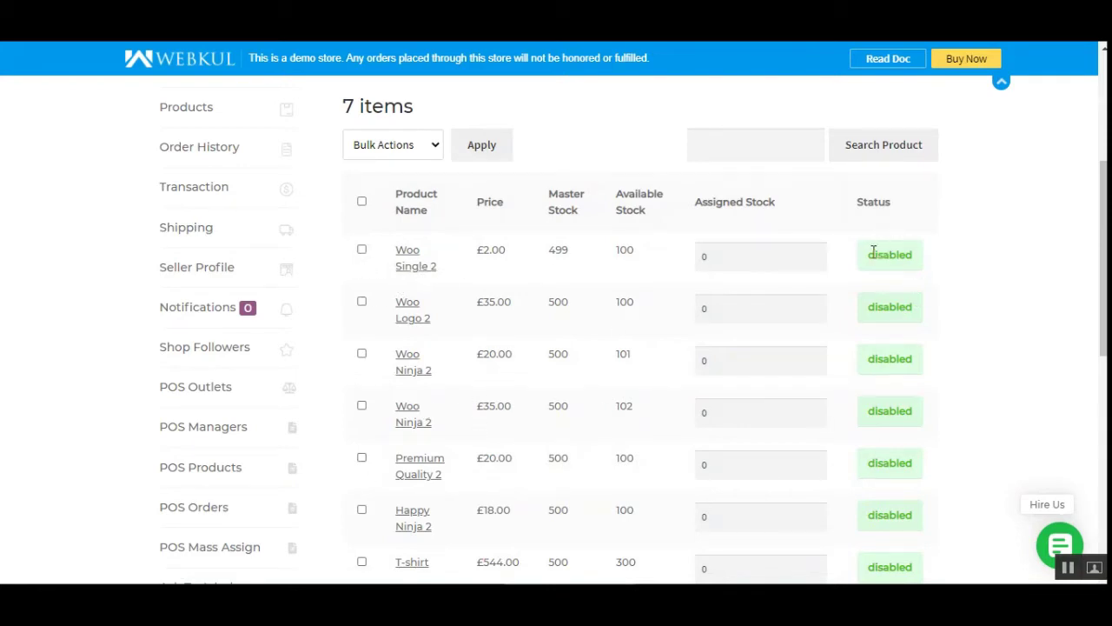
drag(874, 257, 906, 256)
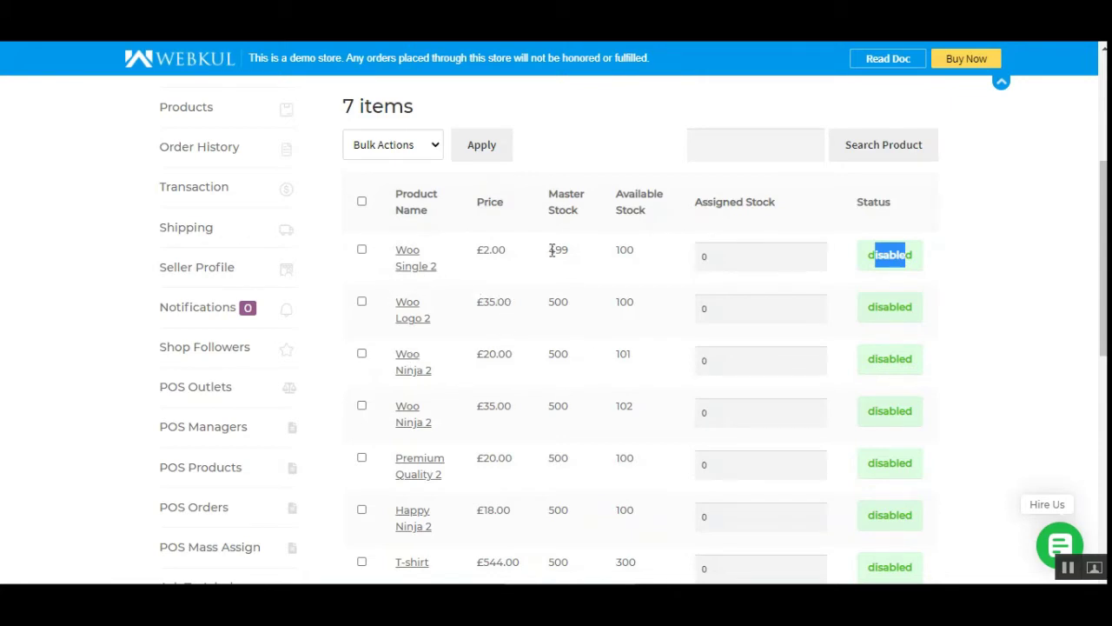
click(362, 250)
click(361, 301)
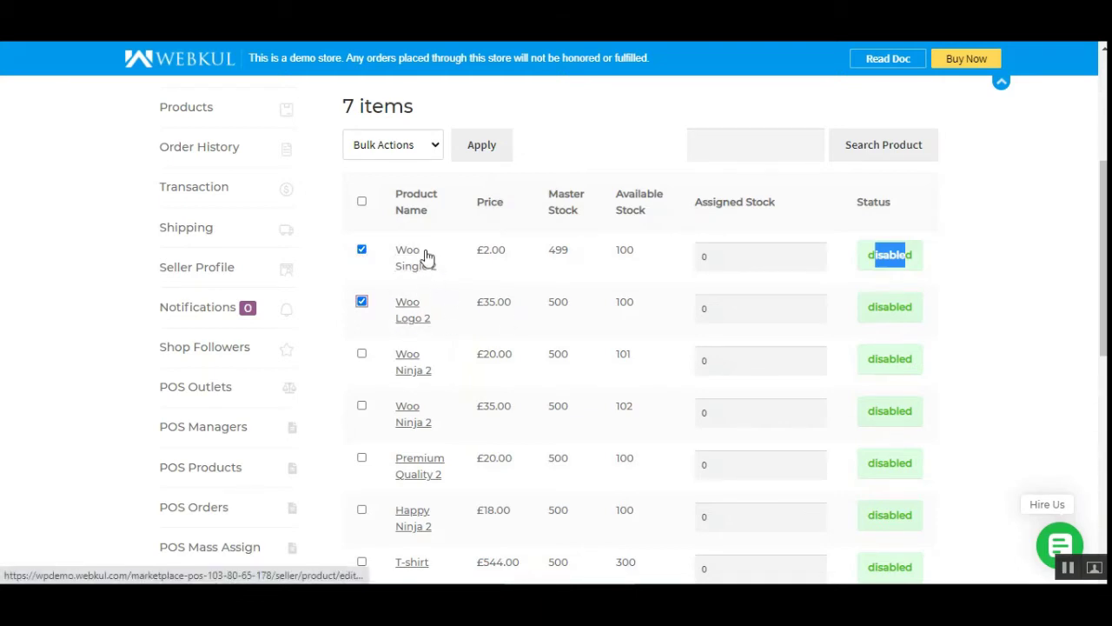
click(433, 149)
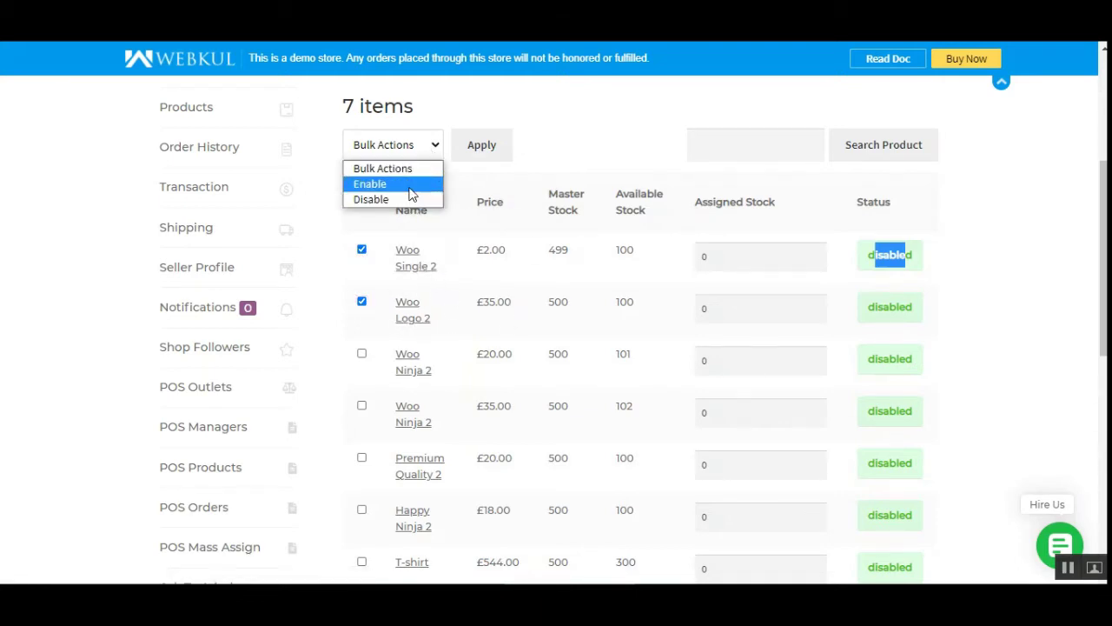
click(411, 184)
click(476, 154)
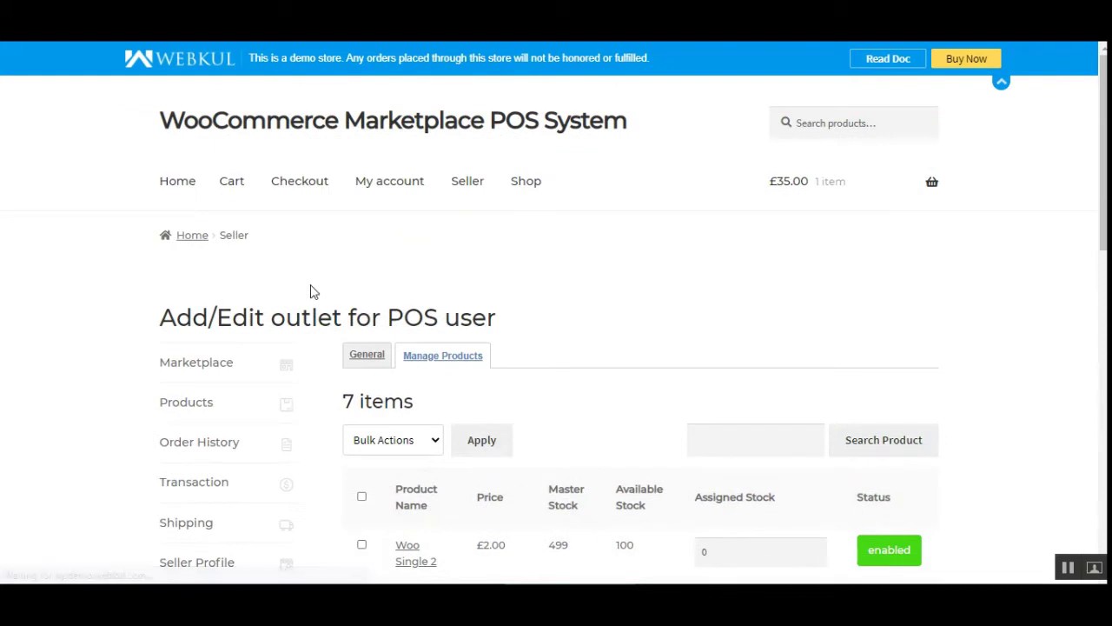
scroll(477, 310, down, 1)
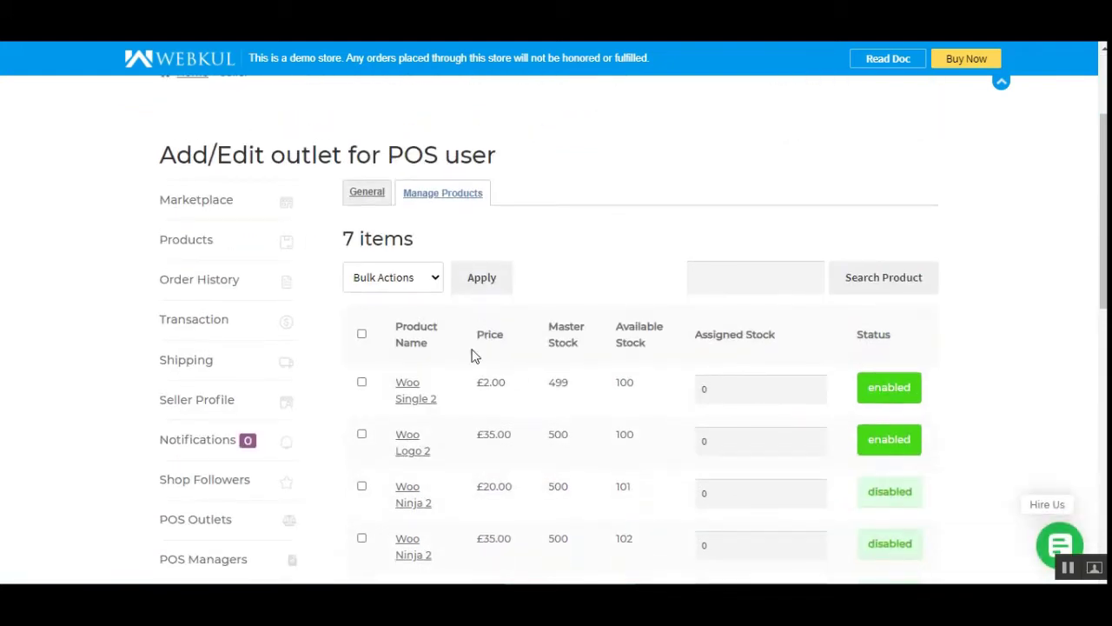
- Switch between the General and Manage Products tabs, then go to POS Managers showing one active user
click(369, 195)
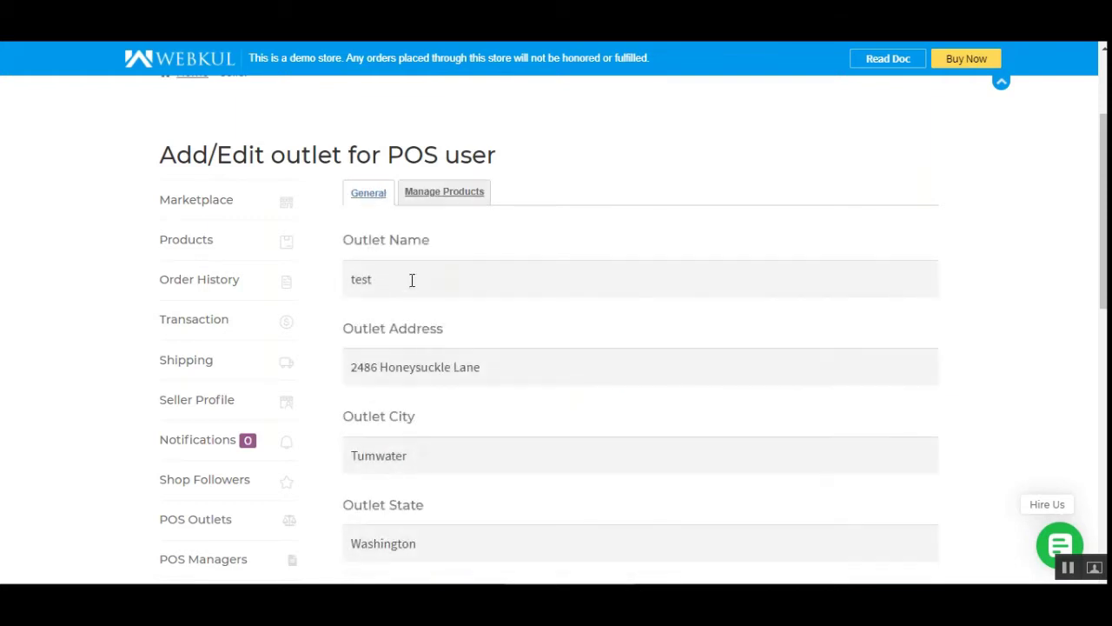
click(439, 193)
scroll(221, 216, down, 4)
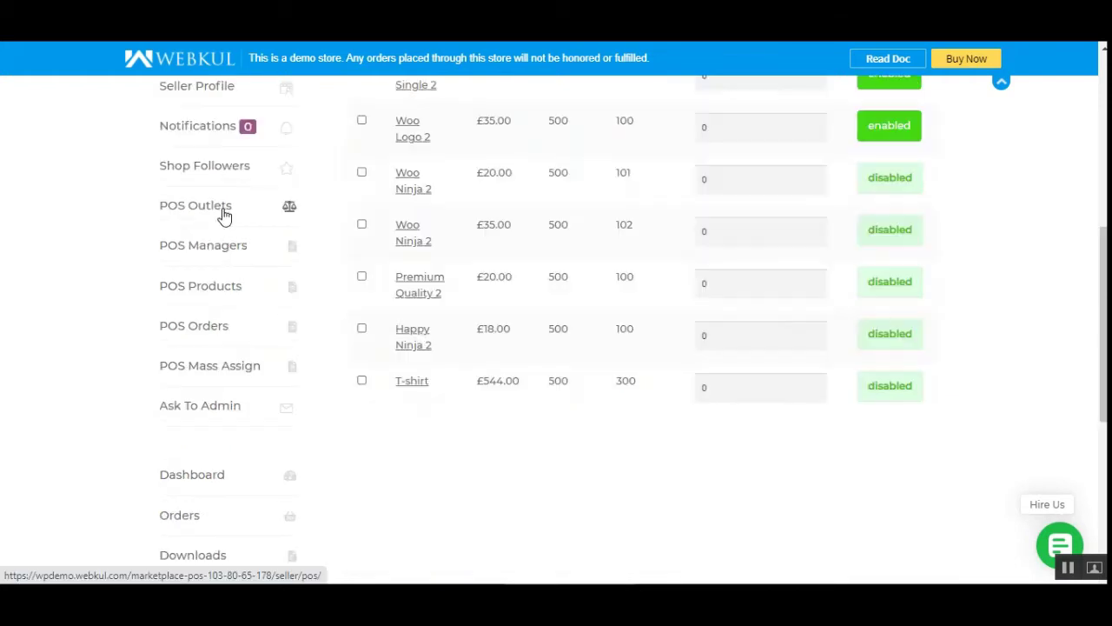
click(224, 254)
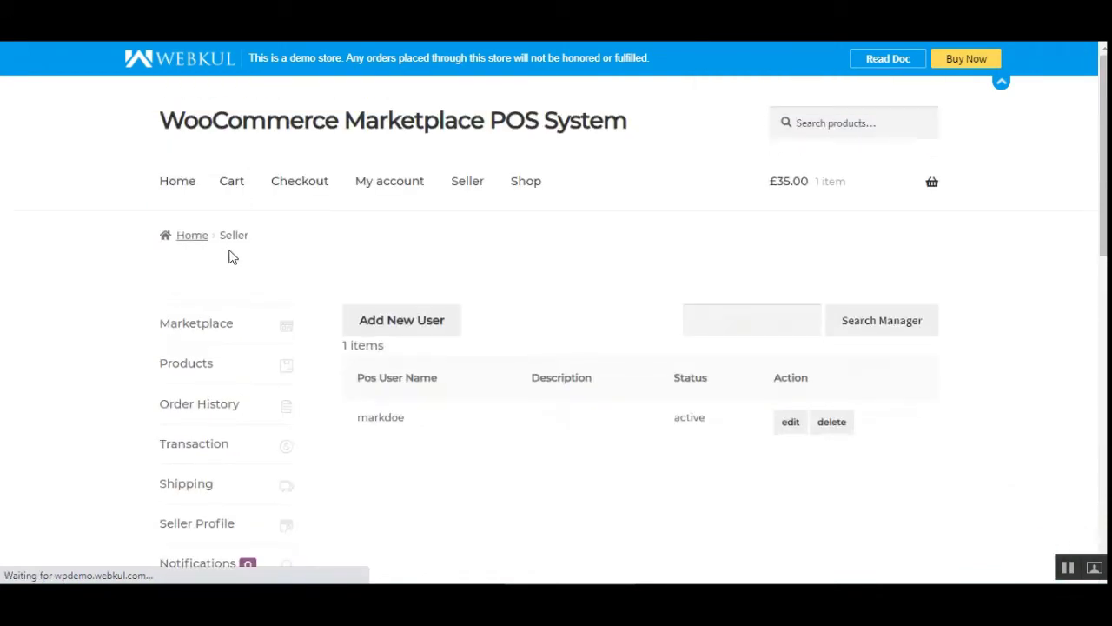
scroll(1063, 254, down, 2)
scroll(525, 283, down, 1)
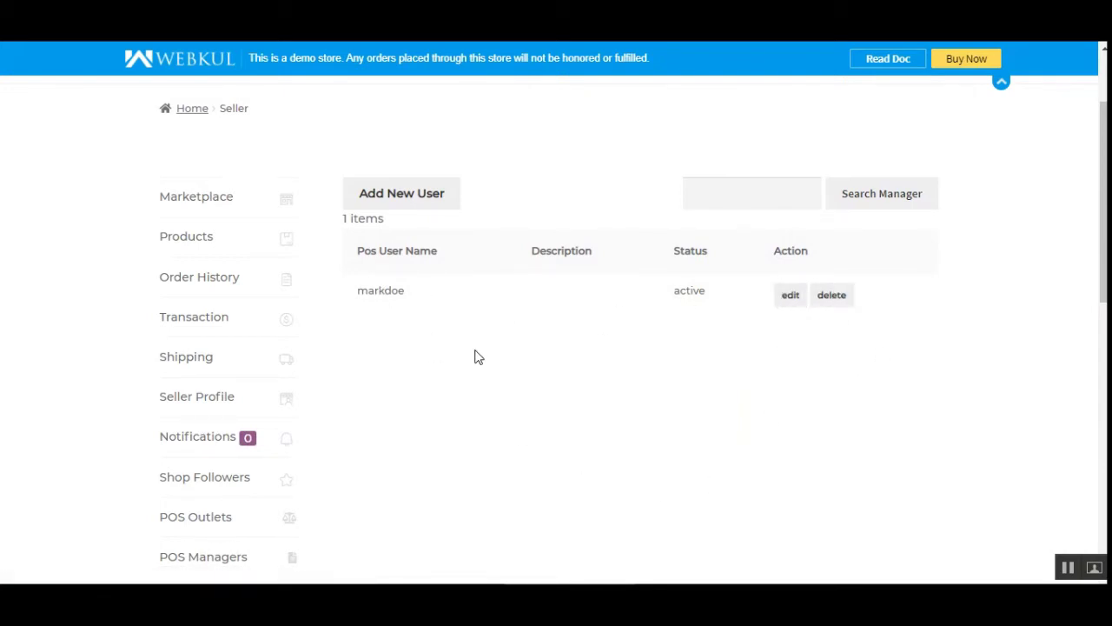
click(754, 189)
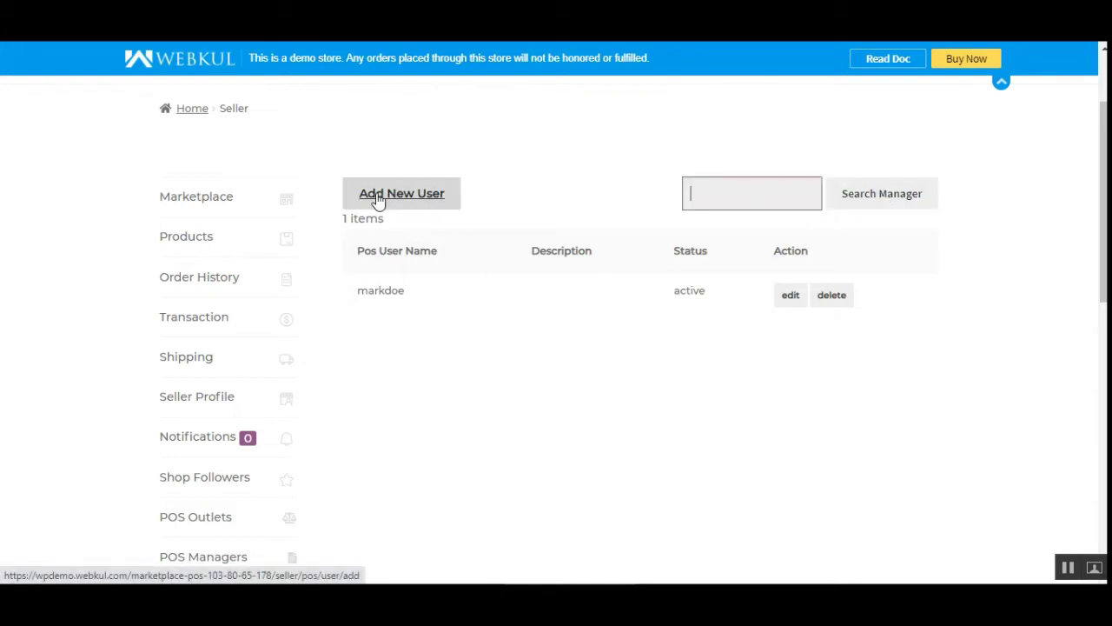
- Start a new POS manager and fill the user name from the saved suggestion
click(410, 200)
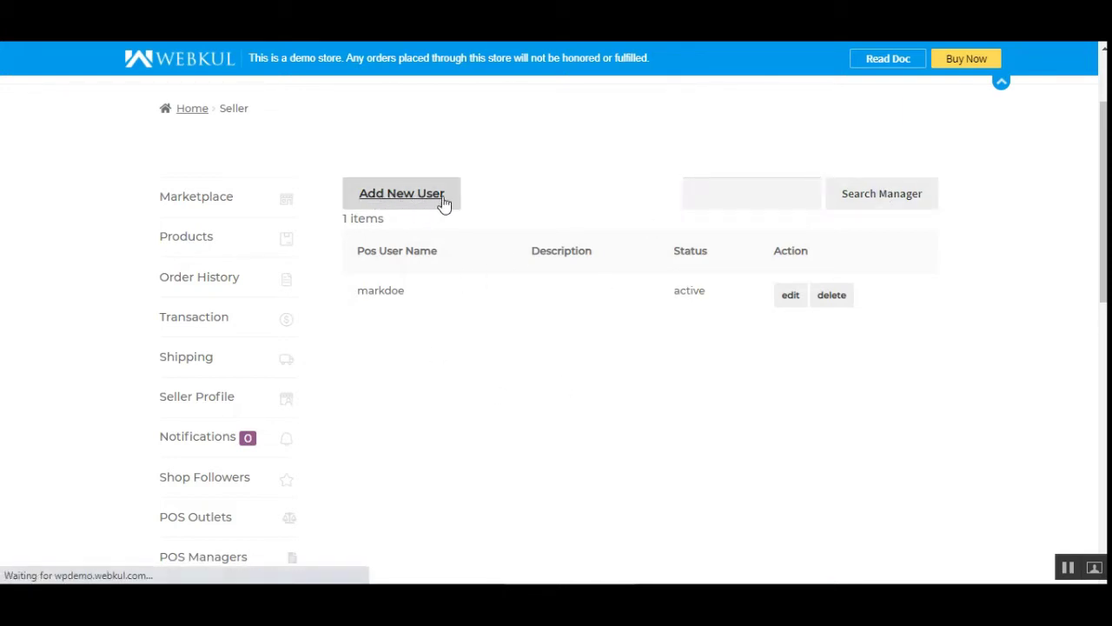
scroll(559, 322, down, 5)
scroll(572, 322, up, 1)
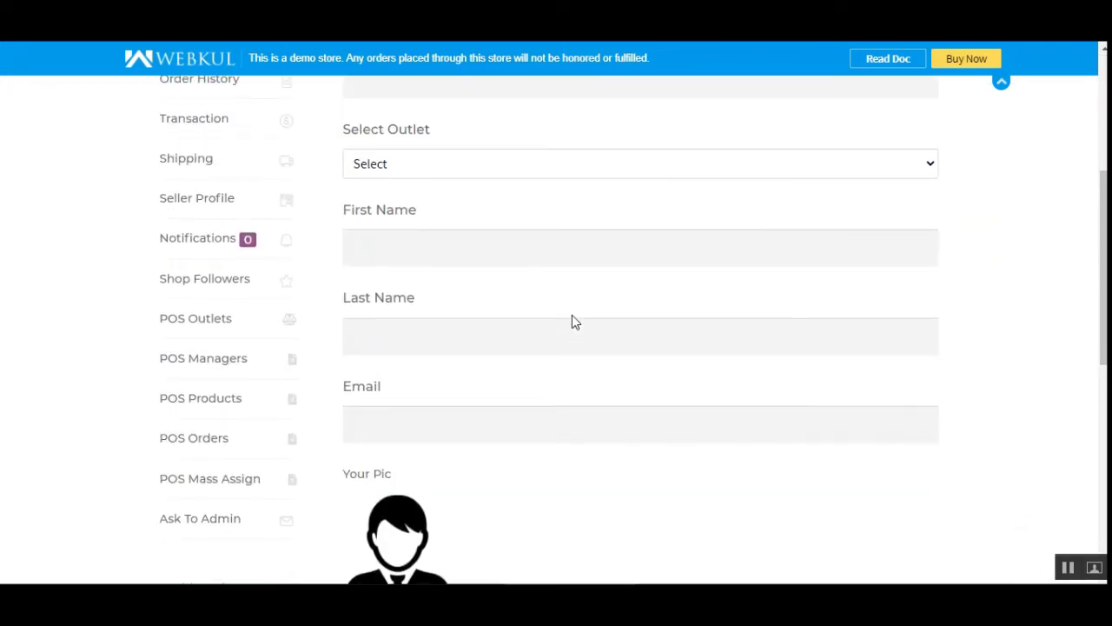
scroll(572, 322, up, 3)
drag(380, 237, 554, 236)
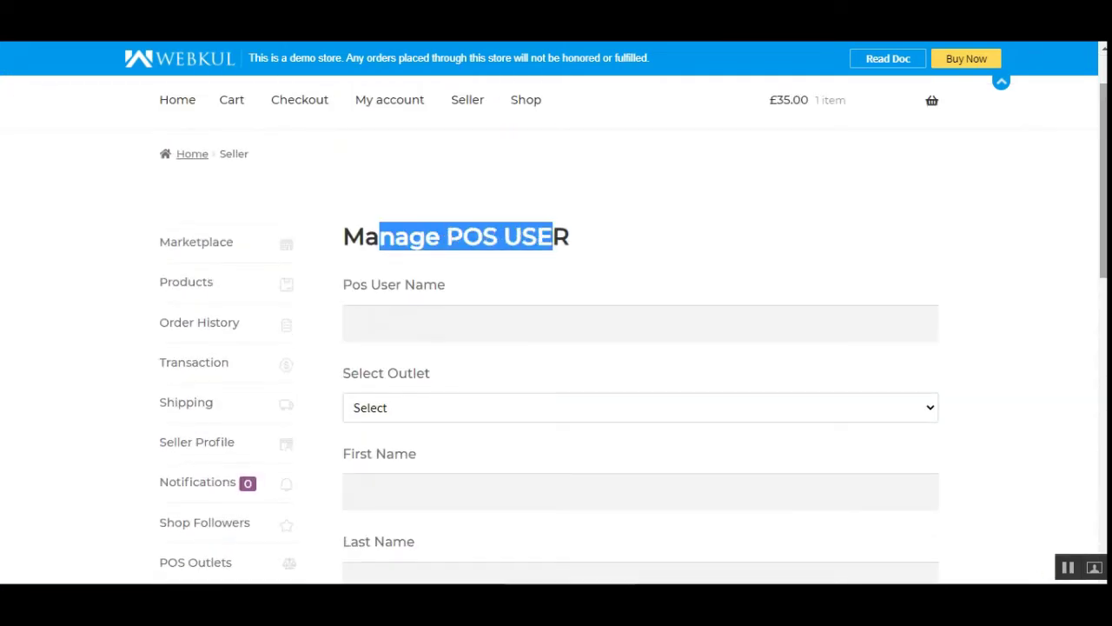
scroll(732, 227, down, 2)
click(429, 218)
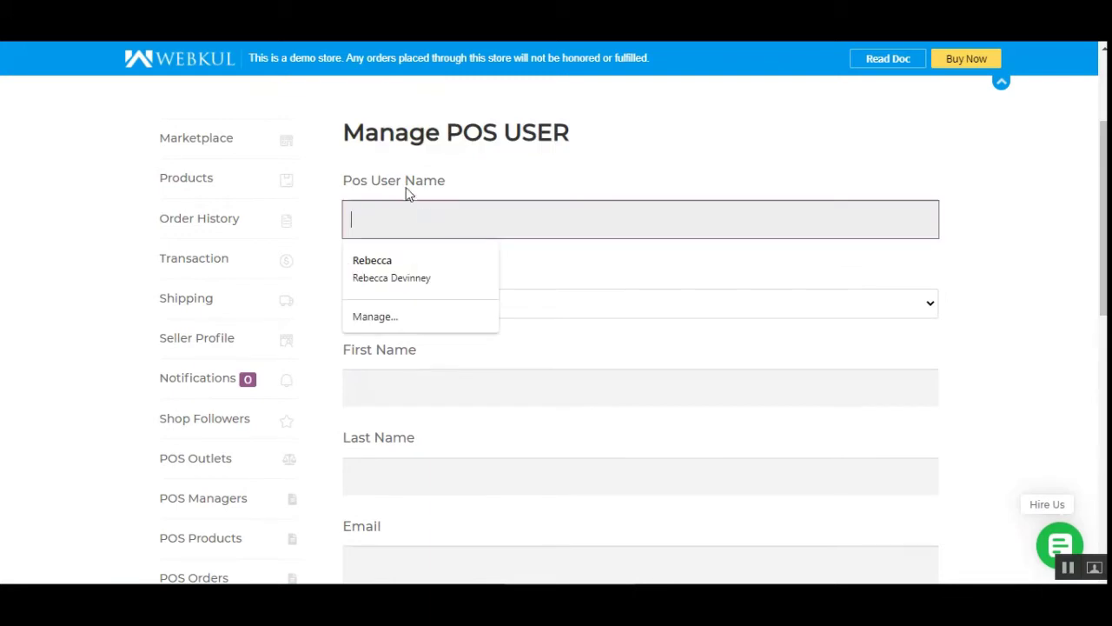
click(400, 263)
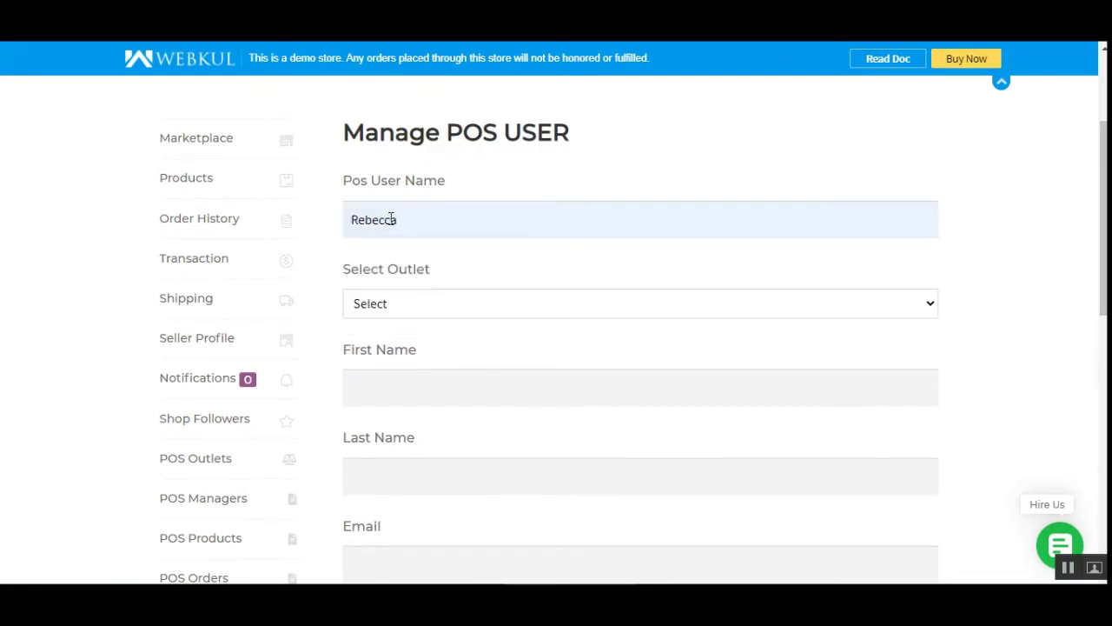
scroll(400, 222, down, 1)
- Assign the test outlet and autofill the manager's name and e-mail details
click(434, 221)
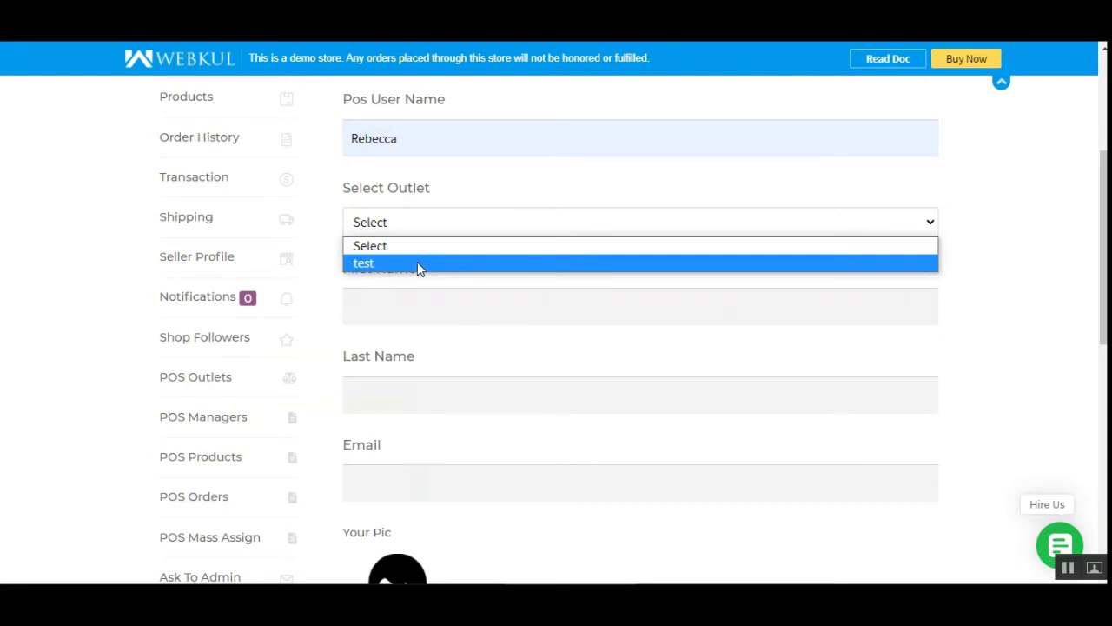
click(417, 263)
scroll(408, 307, down, 2)
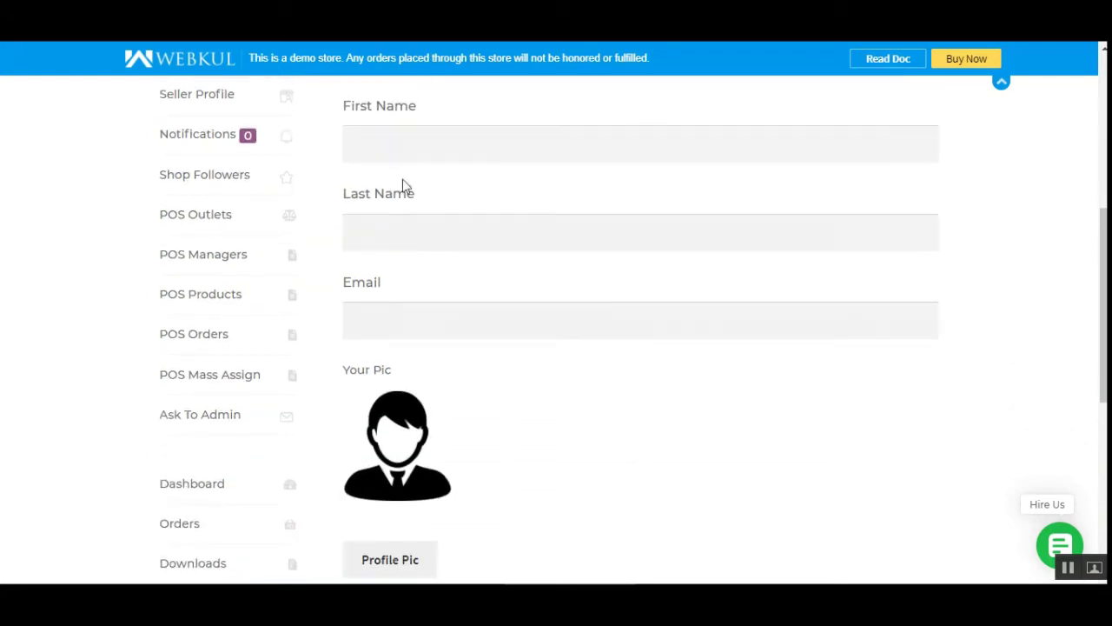
click(402, 144)
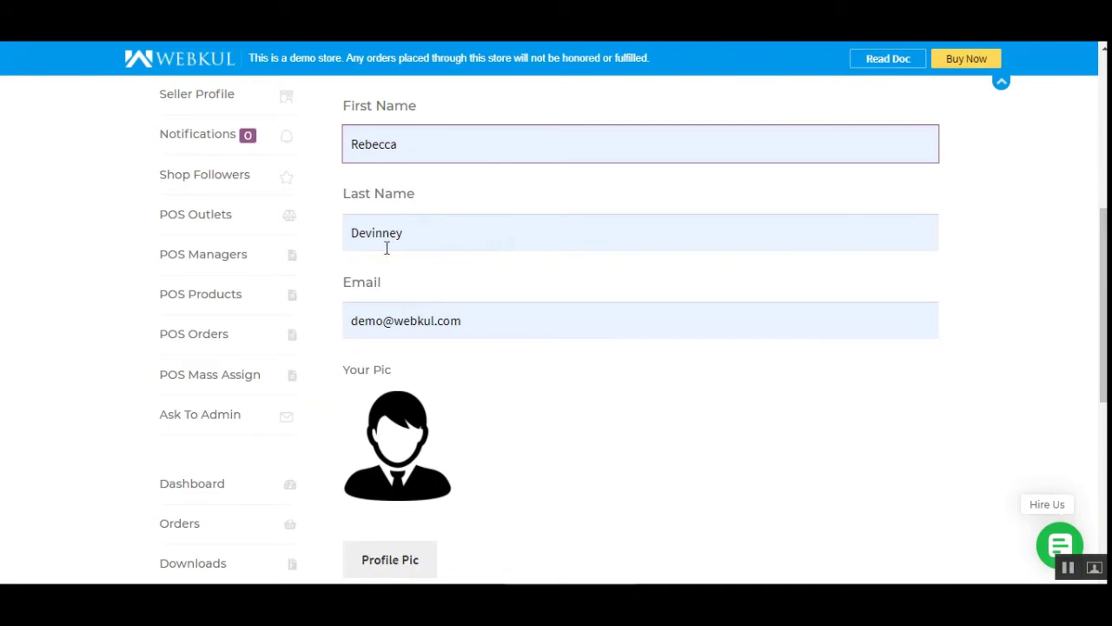
scroll(469, 337, down, 2)
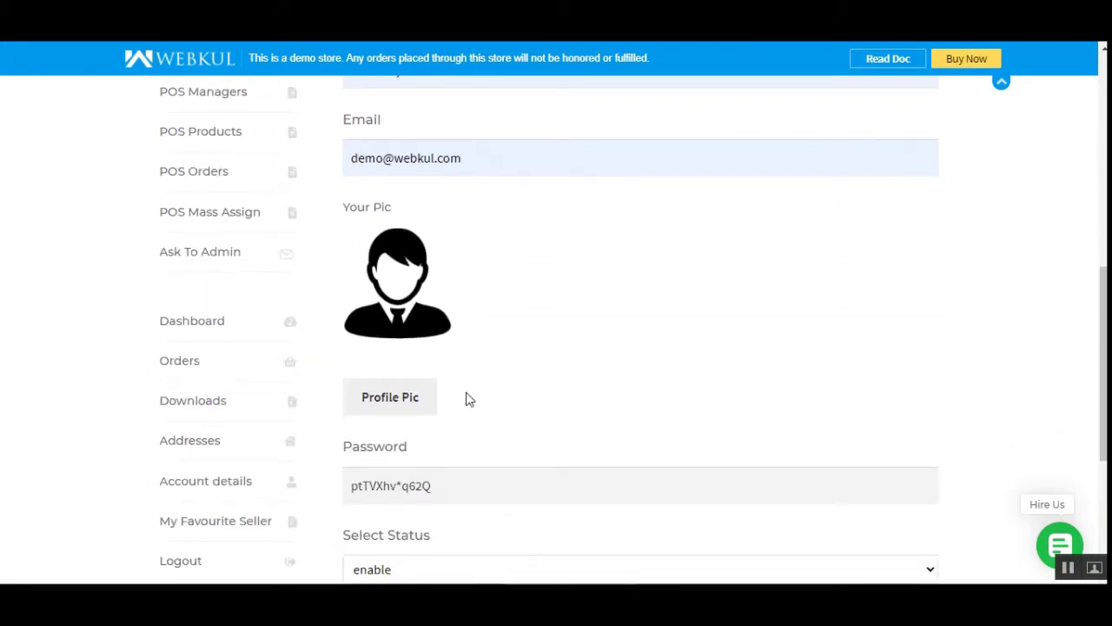
scroll(495, 390, down, 1)
scroll(538, 373, up, 1)
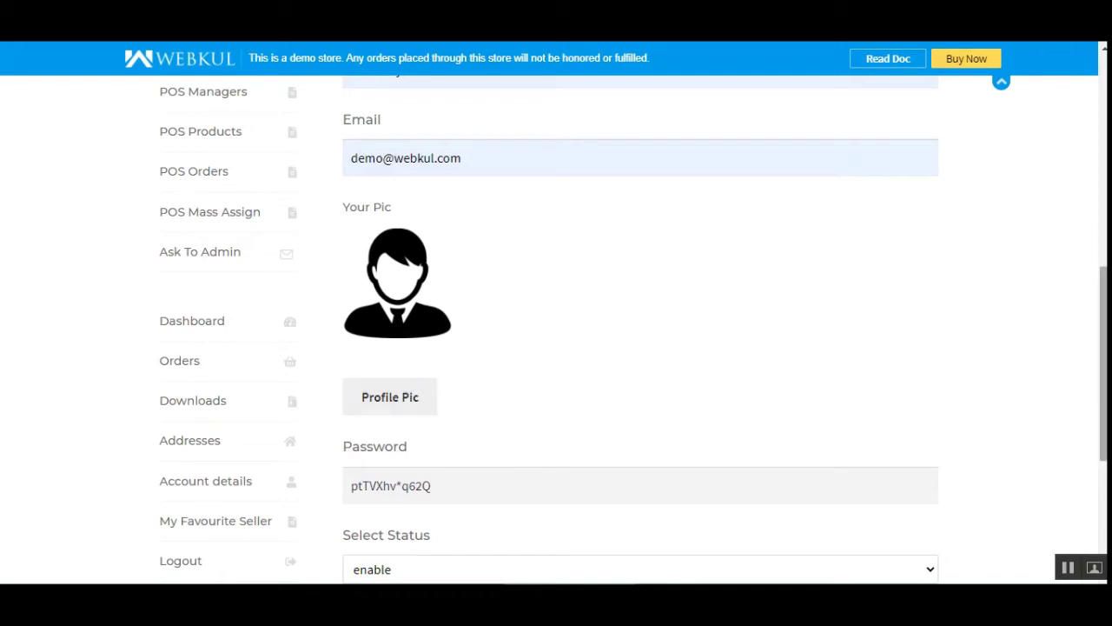
scroll(561, 355, down, 3)
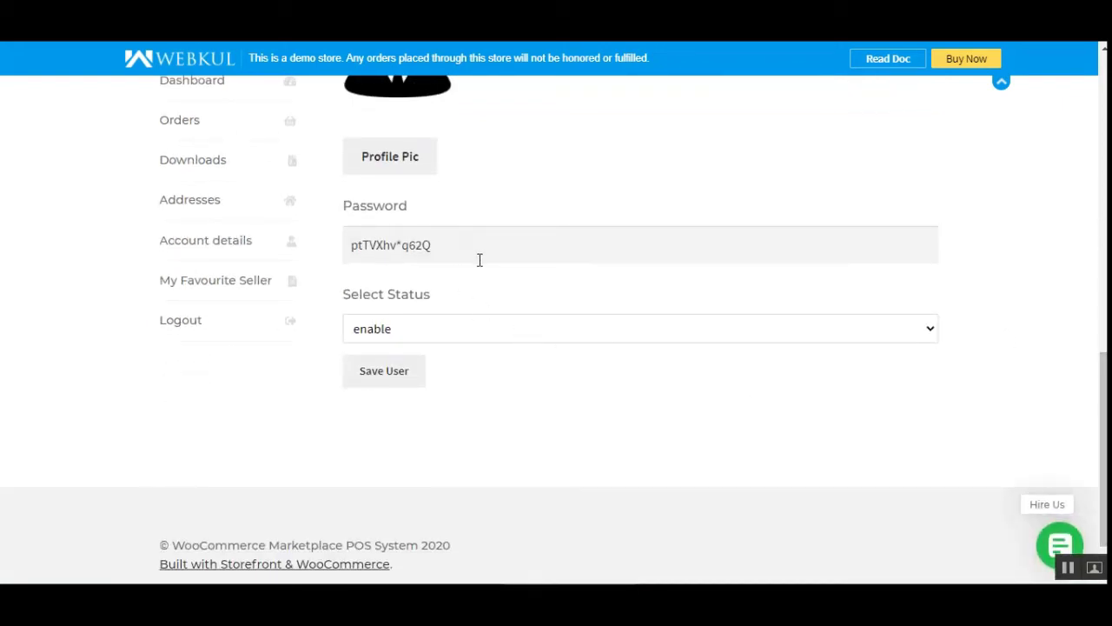
scroll(514, 338, up, 6)
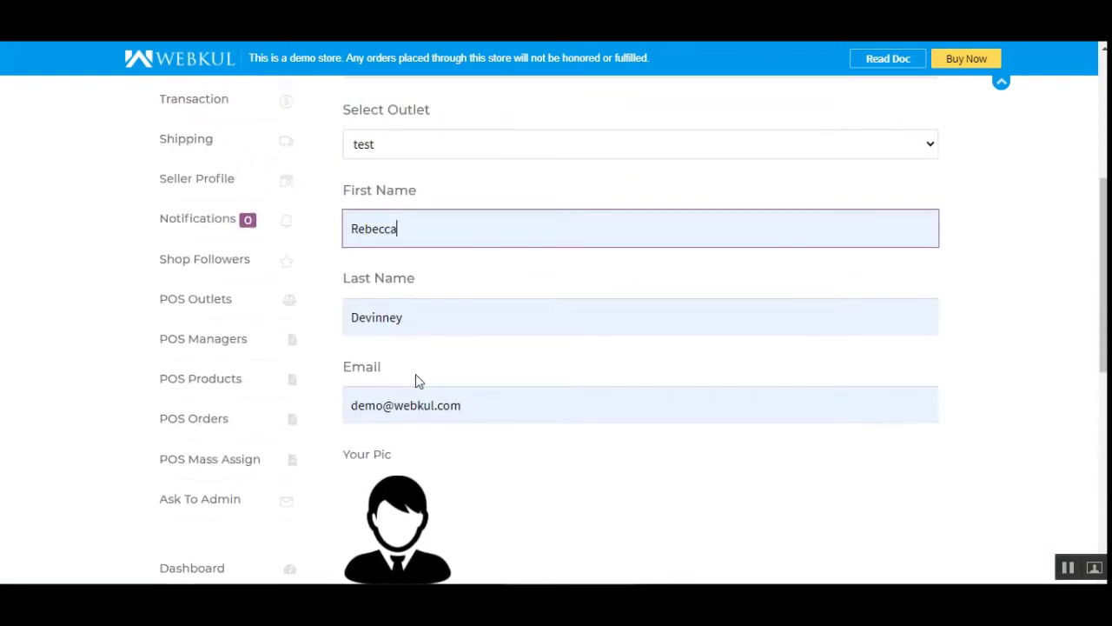
scroll(474, 365, down, 1)
- Dismiss the e-mail suggestions and save the manager with status enable
drag(462, 324, 436, 325)
click(427, 326)
scroll(566, 380, down, 6)
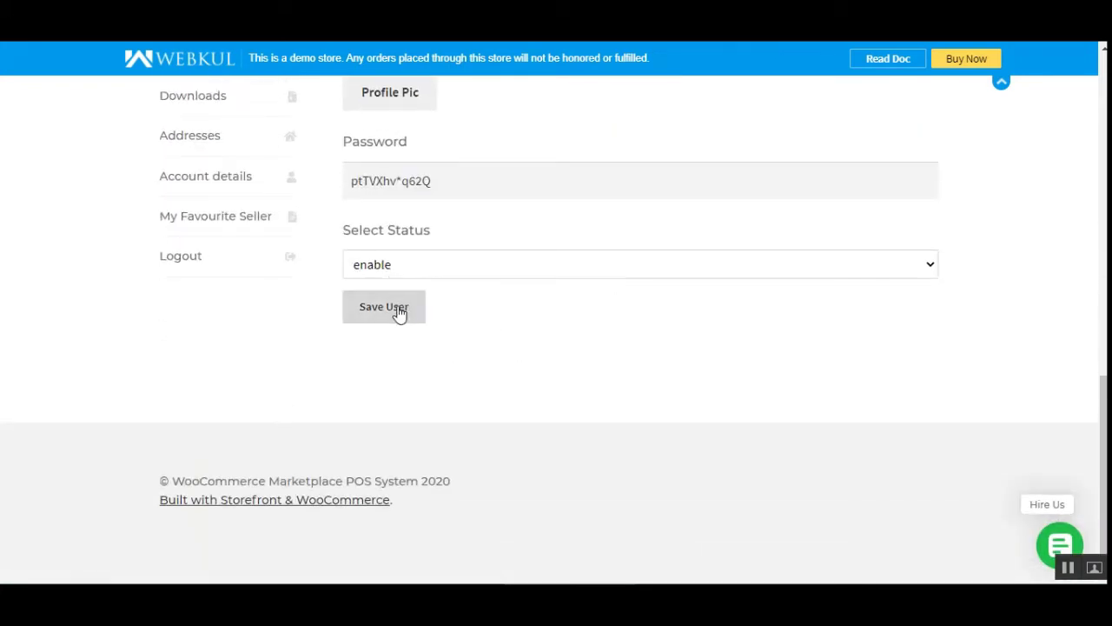
click(400, 315)
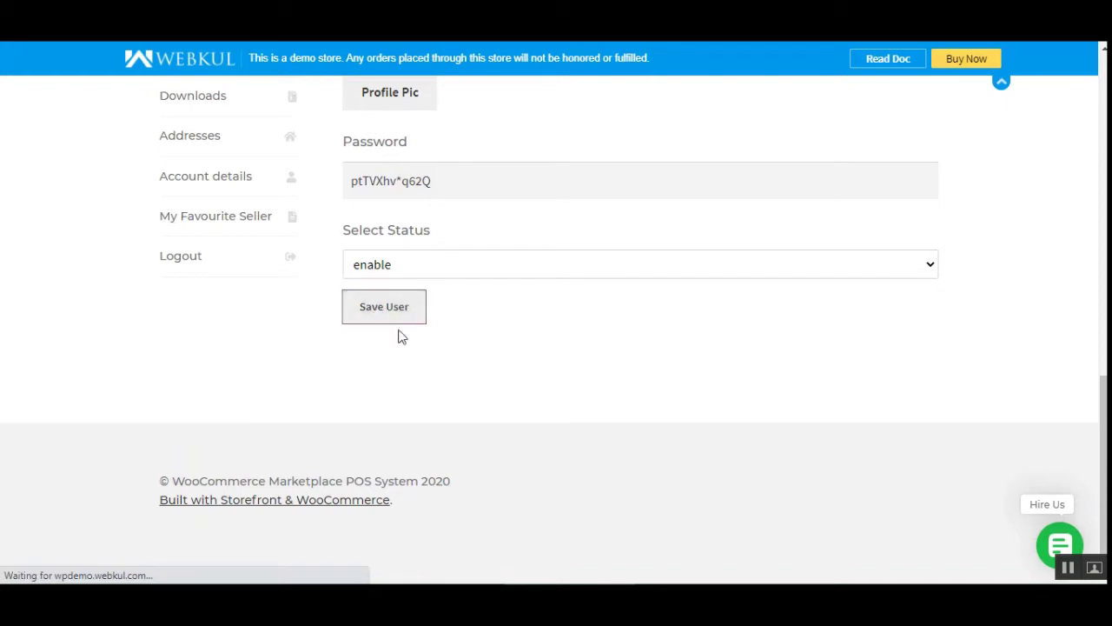
scroll(652, 405, up, 3)
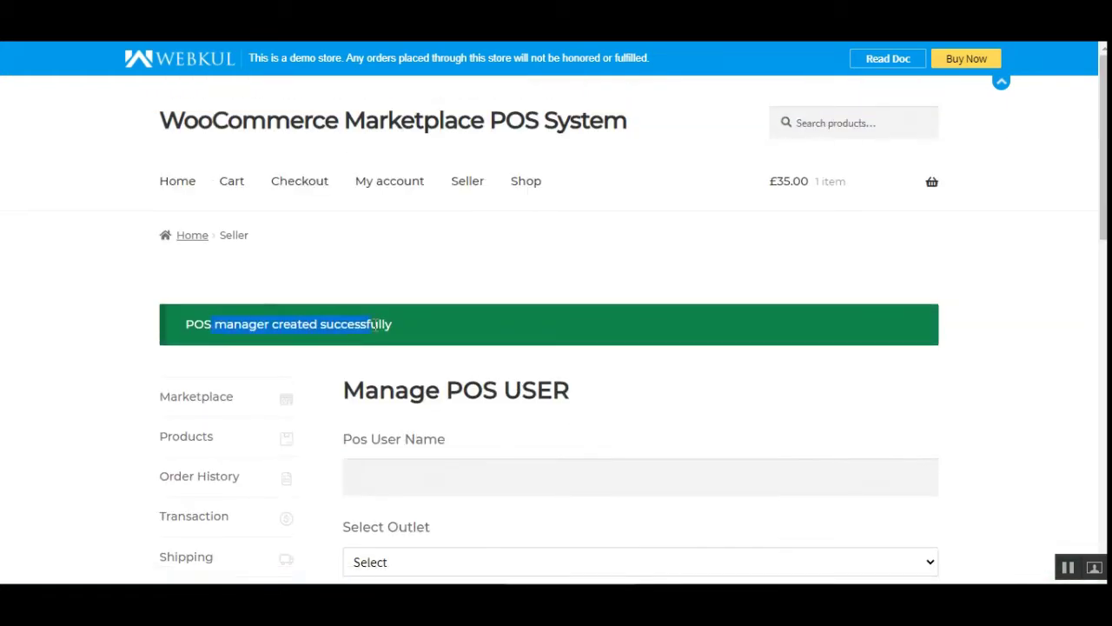
- Reopen POS Managers and verify 2 items, with the new manager listed as active
scroll(479, 325, down, 2)
scroll(479, 331, up, 1)
scroll(479, 330, down, 4)
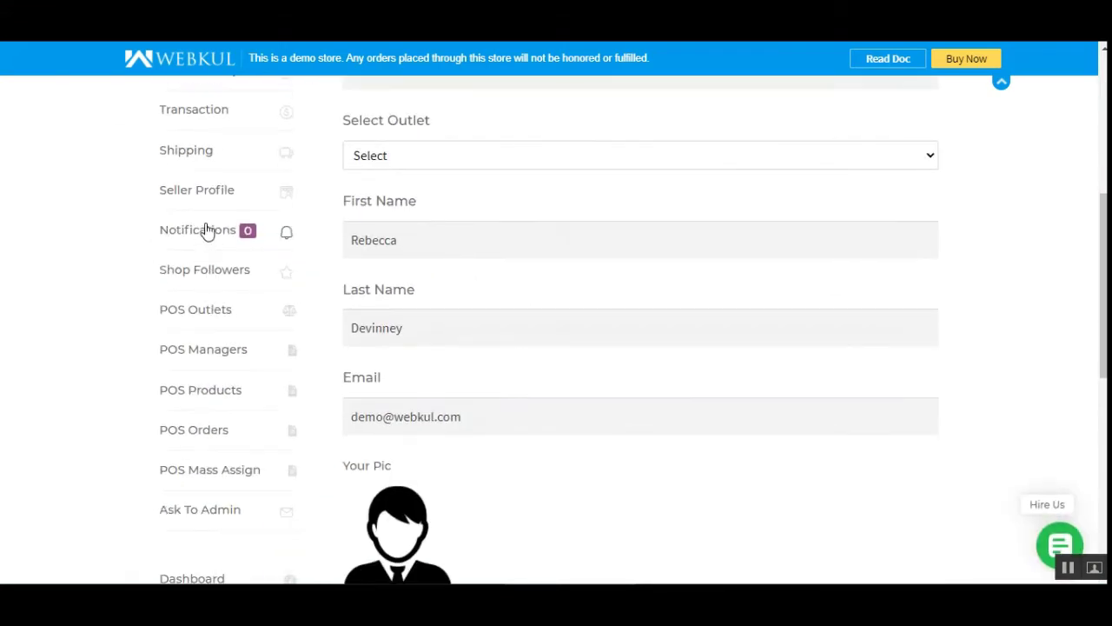
click(235, 360)
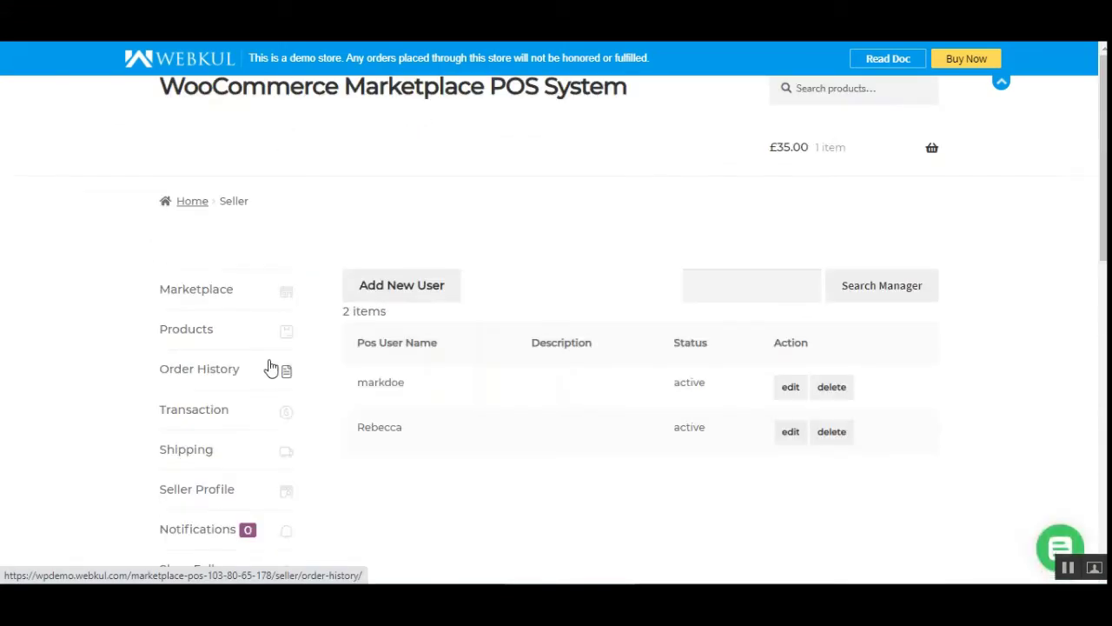
scroll(363, 336, down, 3)
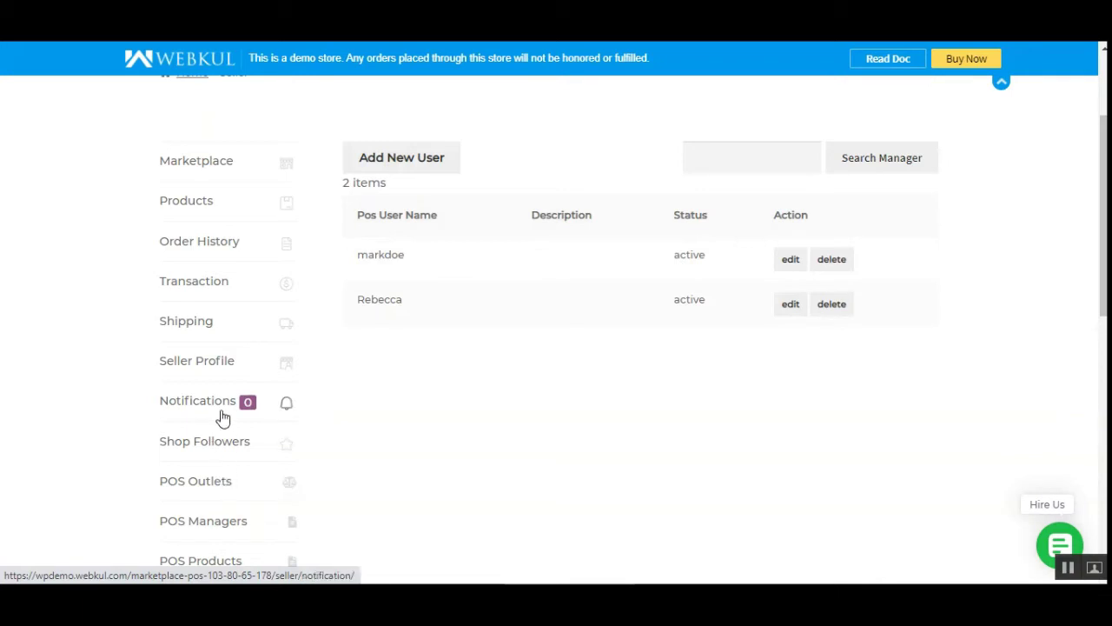
scroll(237, 393, down, 2)
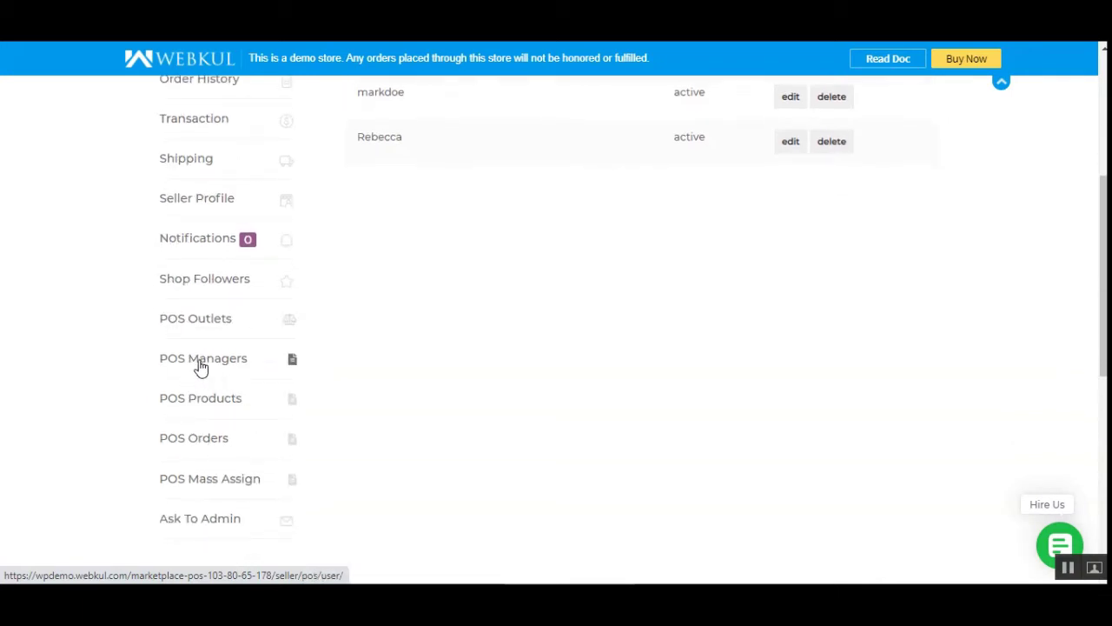
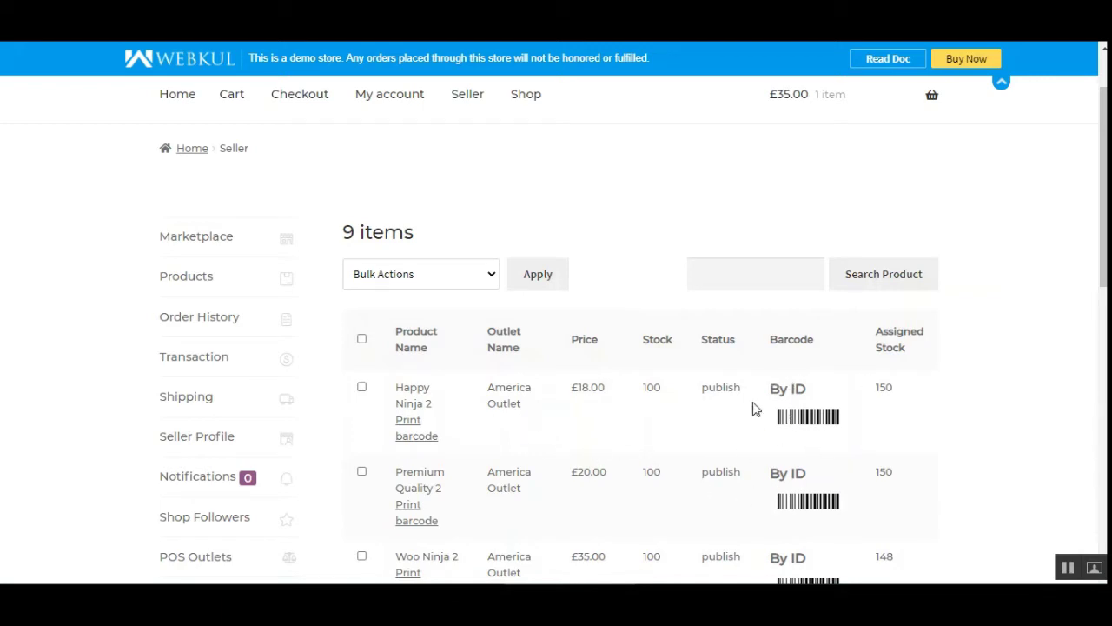
- Select the £20.00 Woo Ninja 2 and Woo Logo 2 products and apply Generate Barcode by SKU
scroll(468, 451, down, 2)
scroll(467, 451, down, 3)
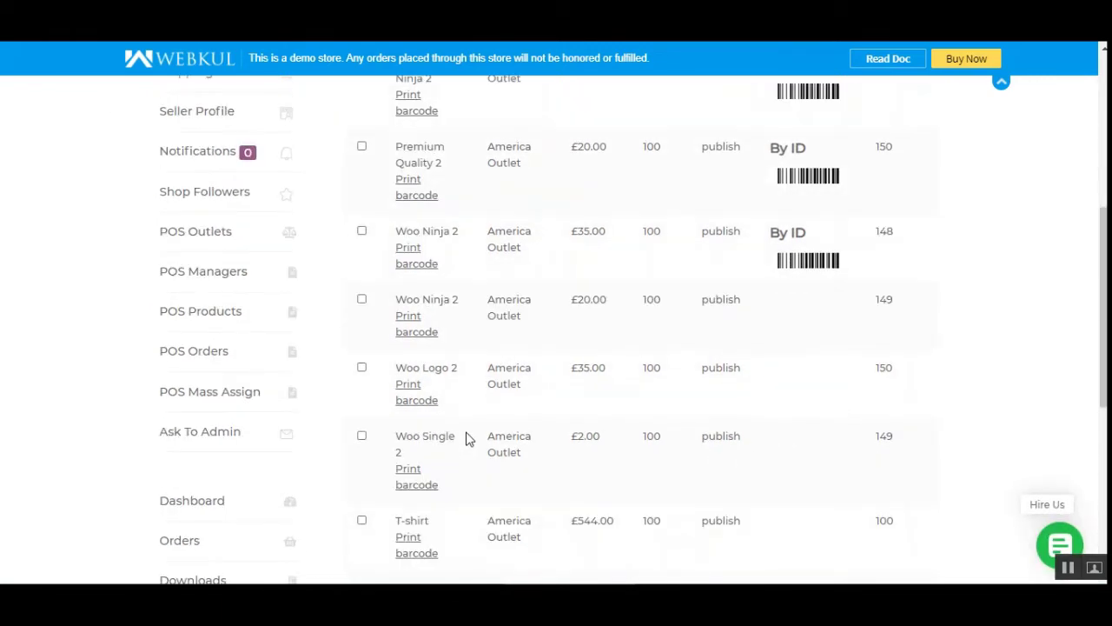
click(361, 299)
click(362, 367)
scroll(434, 392, up, 3)
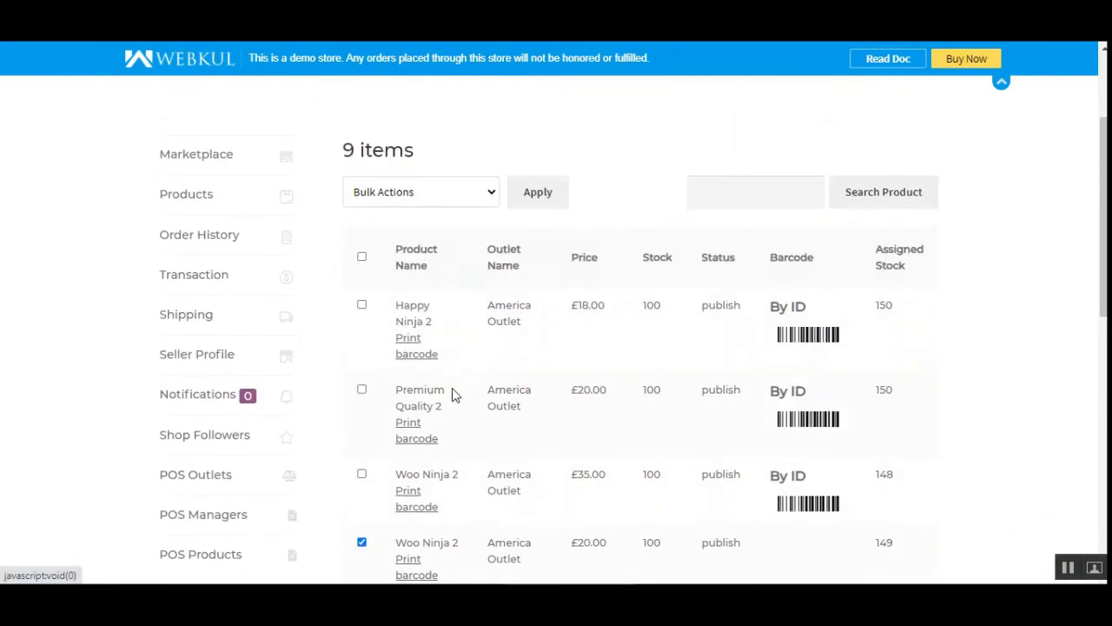
click(487, 193)
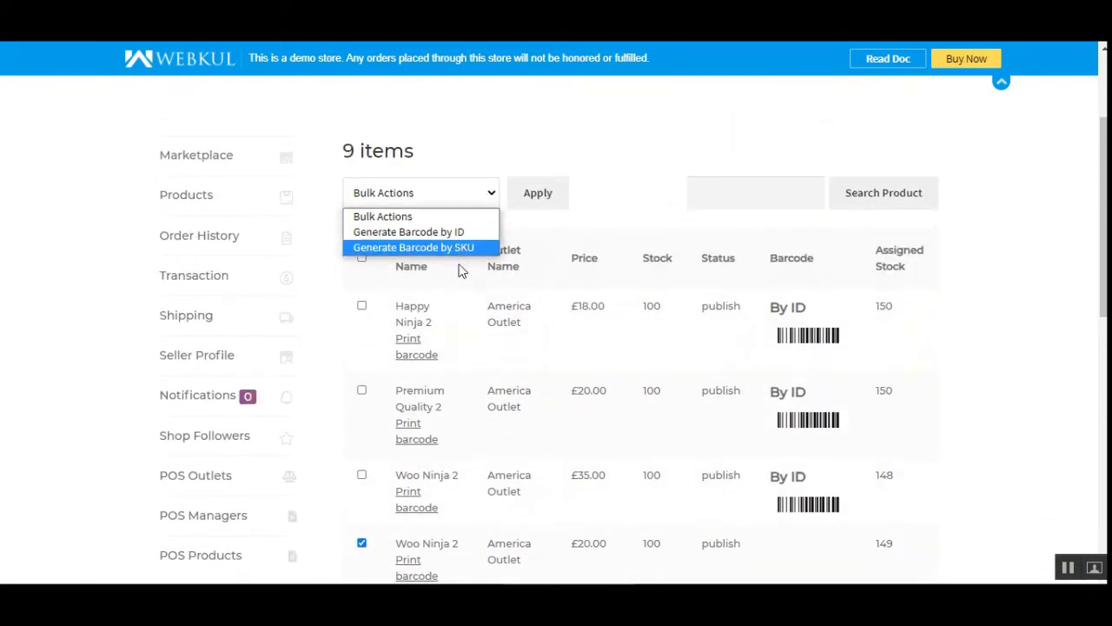
click(462, 250)
click(540, 196)
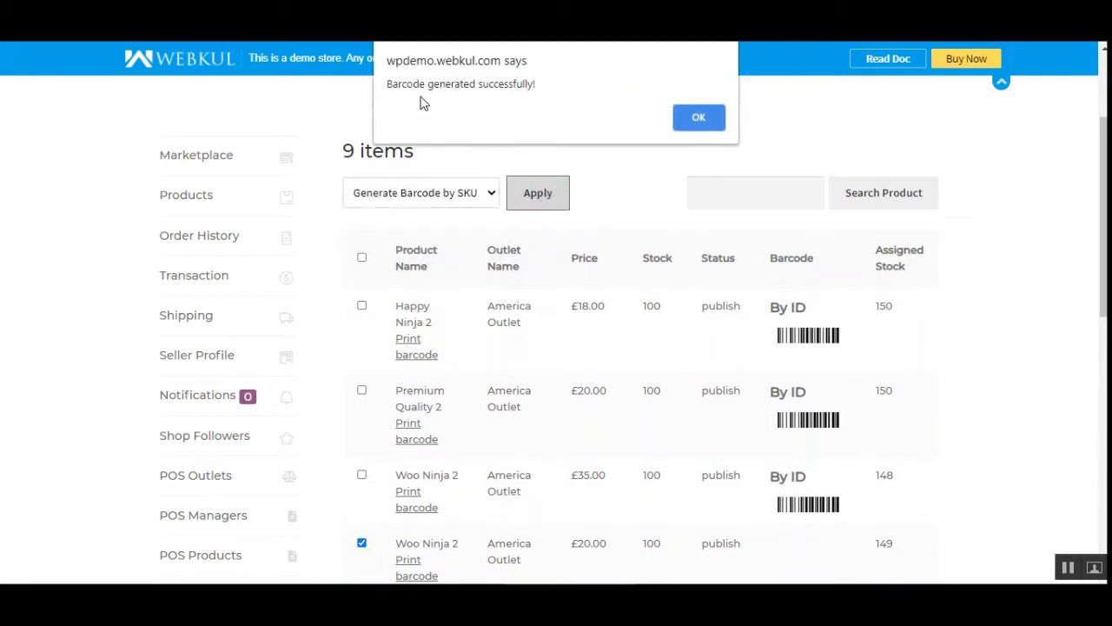
drag(419, 84, 526, 87)
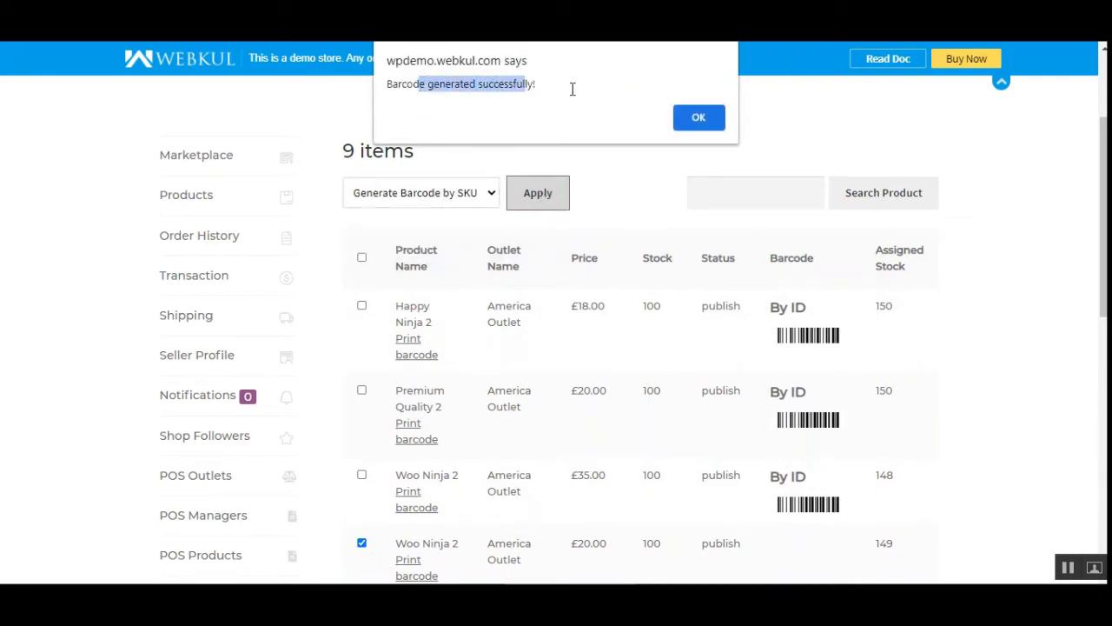
click(700, 119)
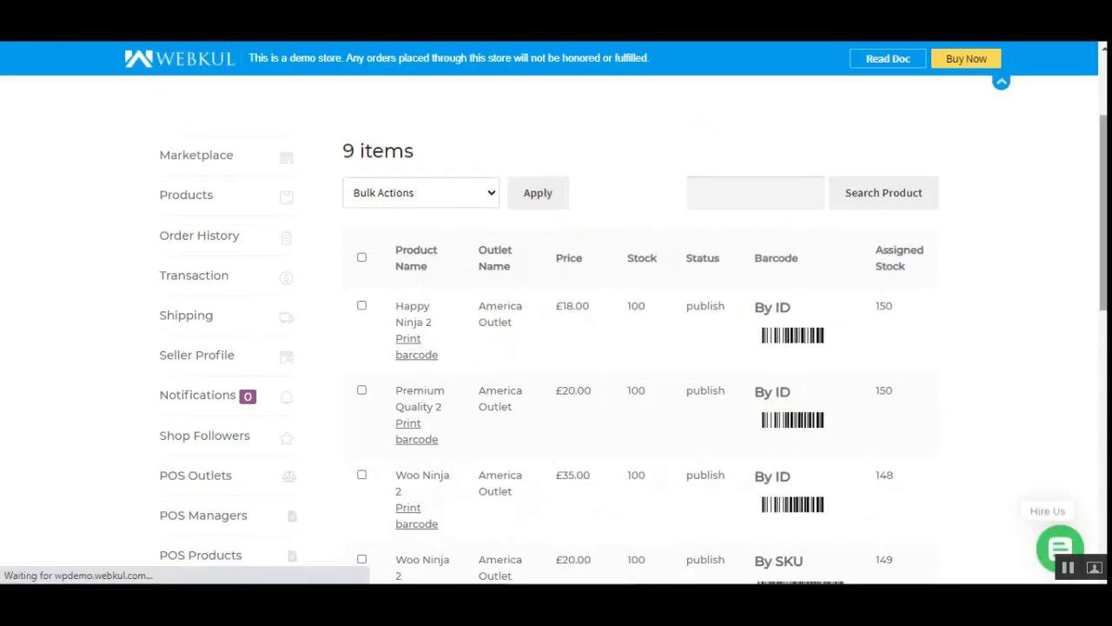
- Compare the By SKU barcodes on Woo Ninja 2 and Woo Logo 2 with the first product's By ID barcode
scroll(933, 276, down, 3)
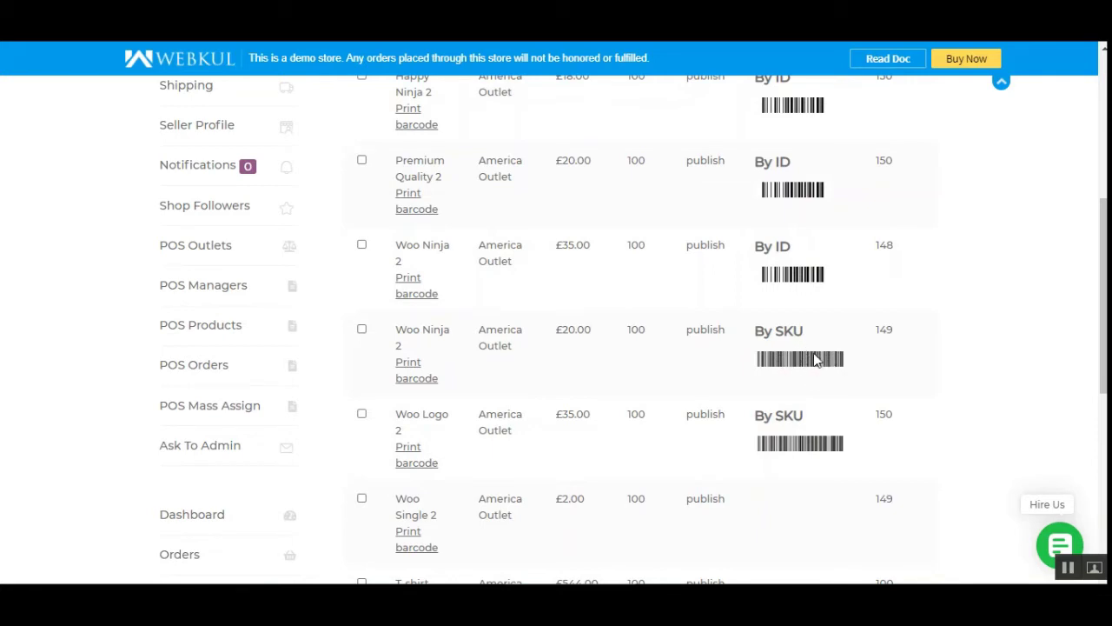
drag(763, 330, 804, 334)
drag(766, 415, 801, 418)
scroll(799, 413, up, 2)
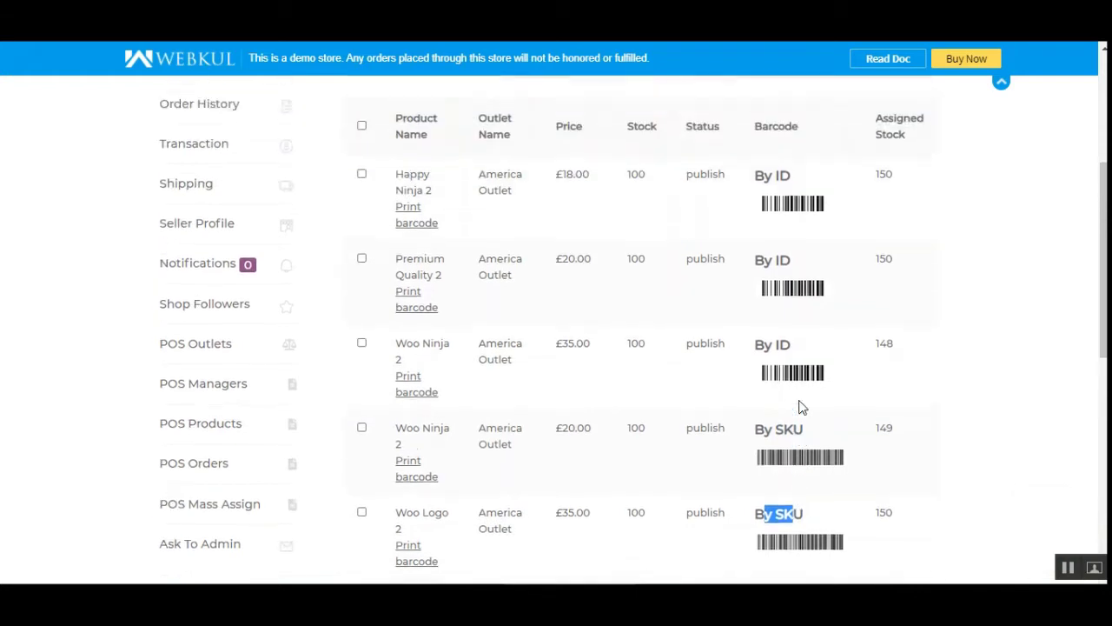
drag(766, 241, 792, 241)
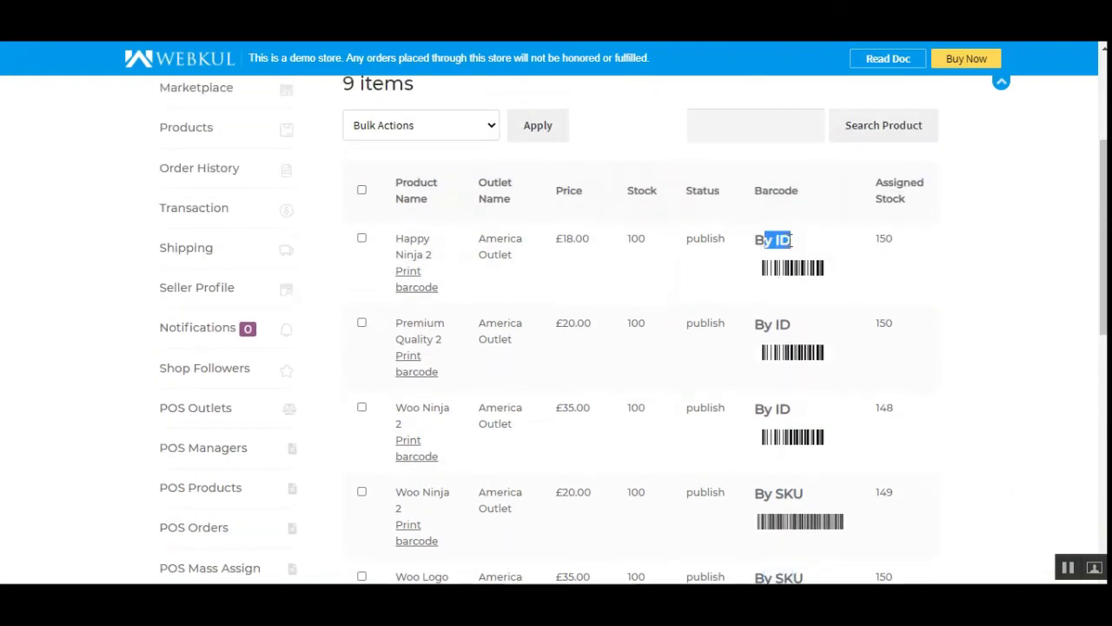
click(442, 125)
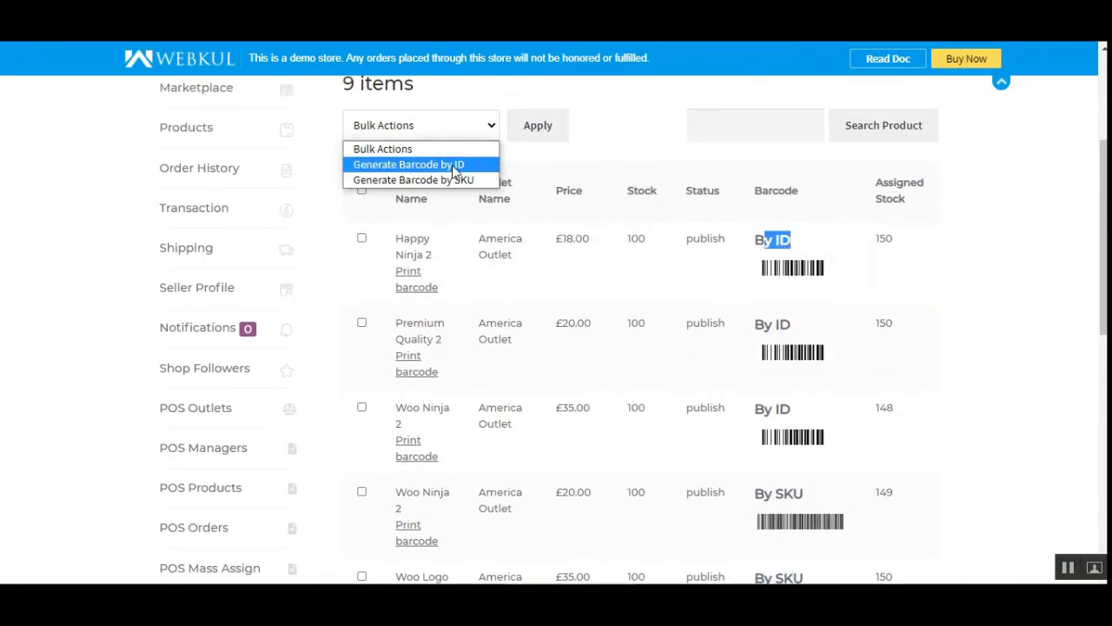
click(812, 275)
click(761, 244)
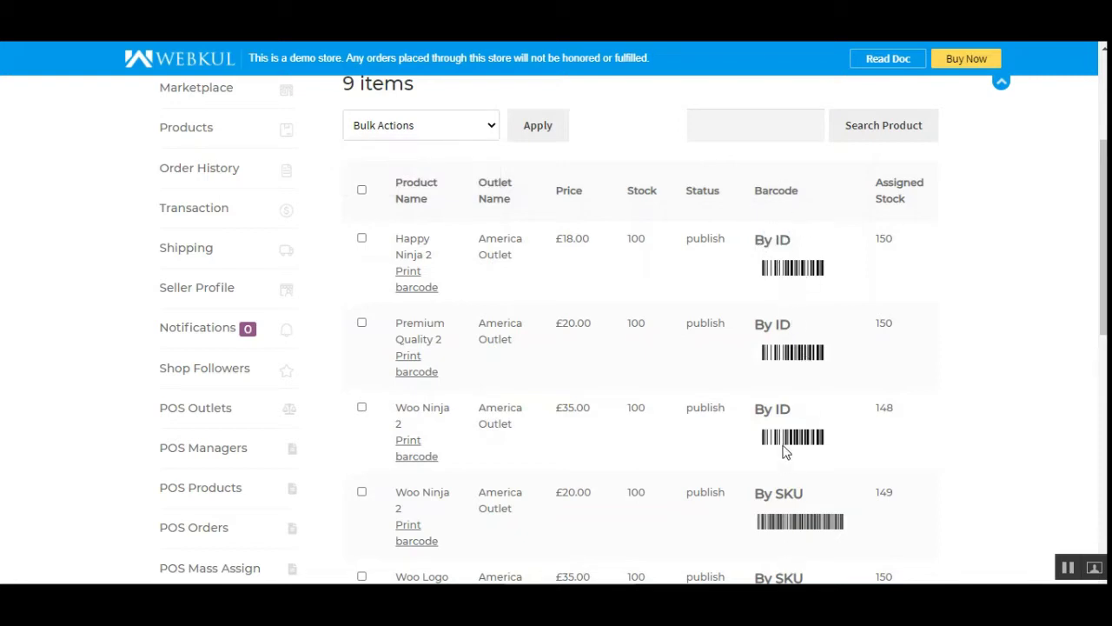
- Point out the Assigned Stock column, then go to the POS Orders list
double_click(893, 186)
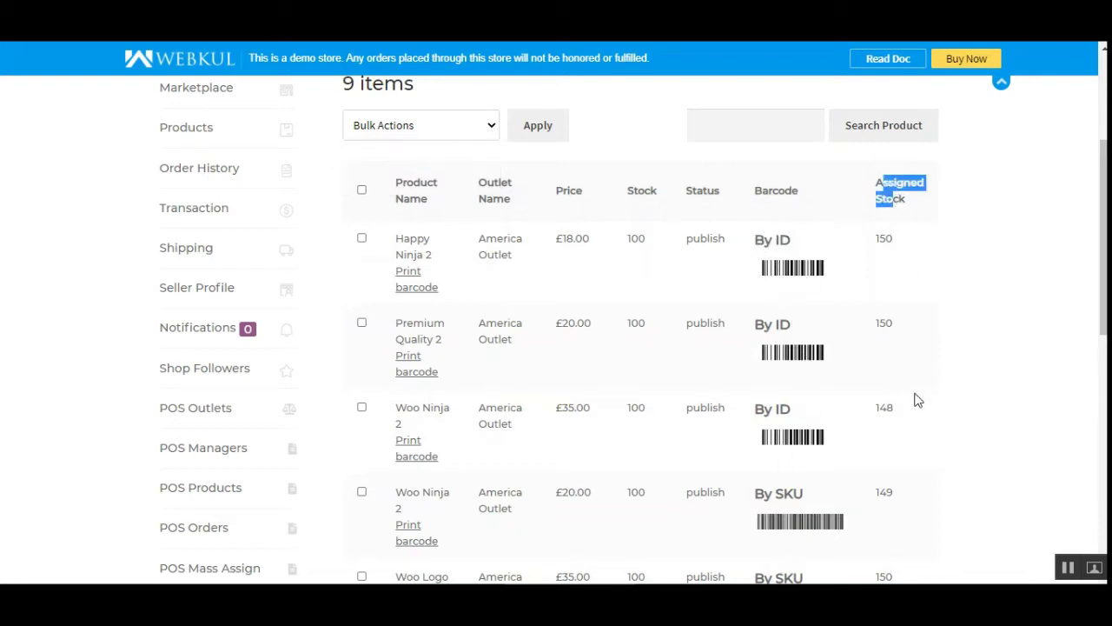
scroll(863, 345, down, 4)
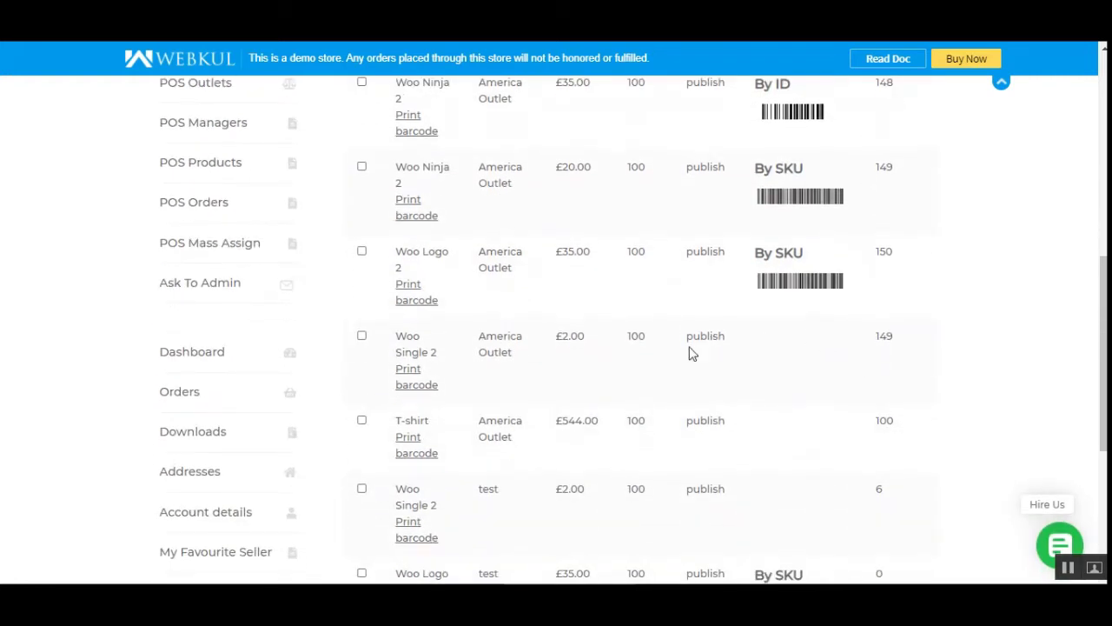
scroll(687, 353, up, 3)
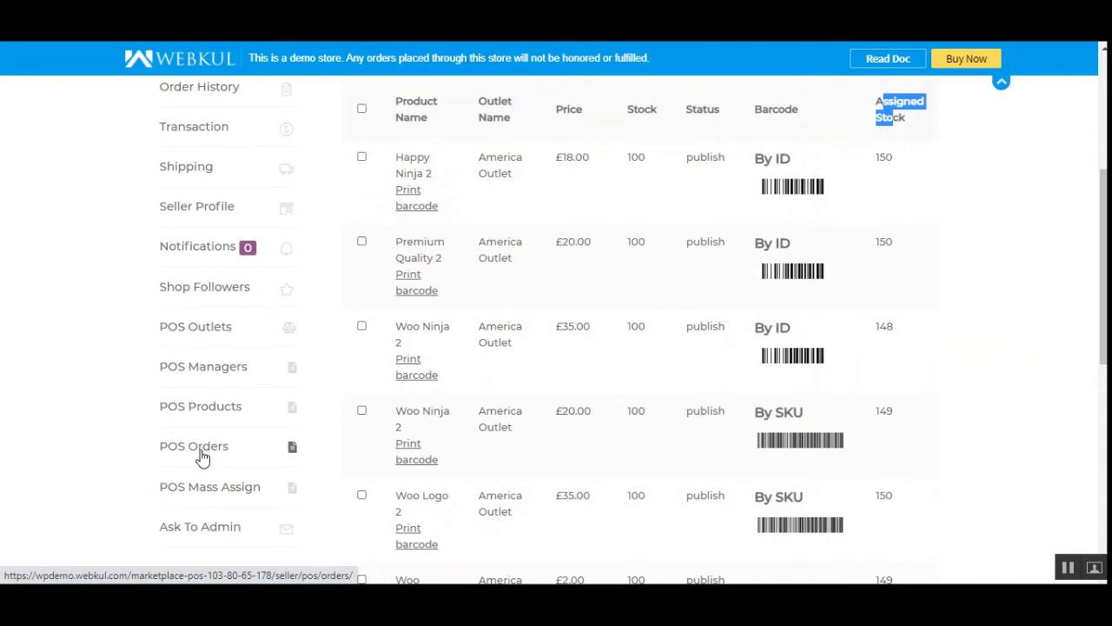
click(294, 449)
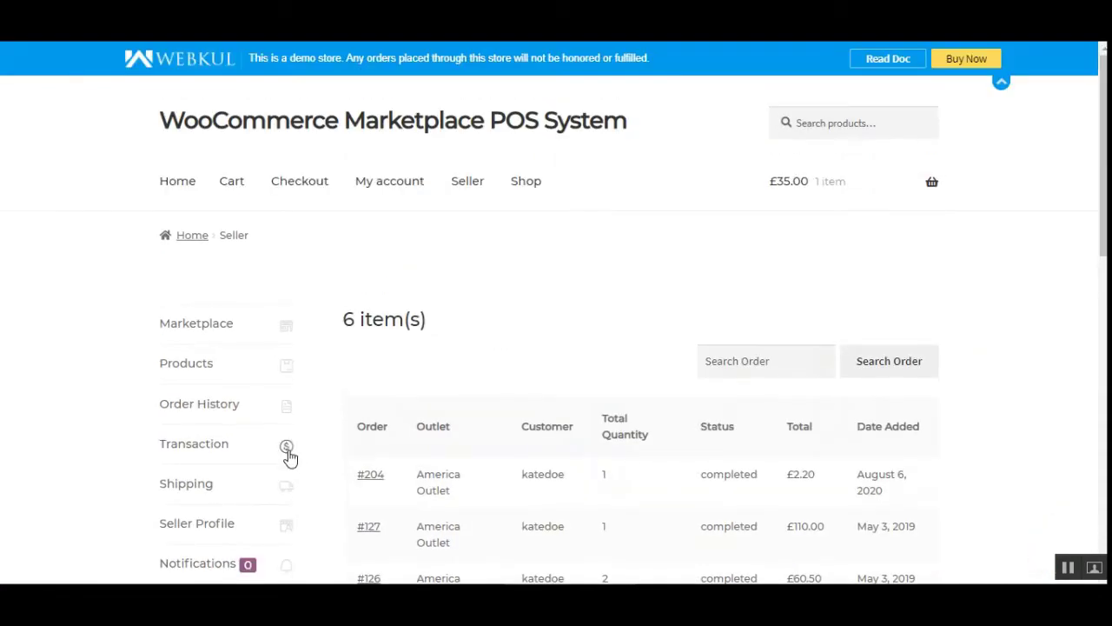
scroll(737, 304, down, 2)
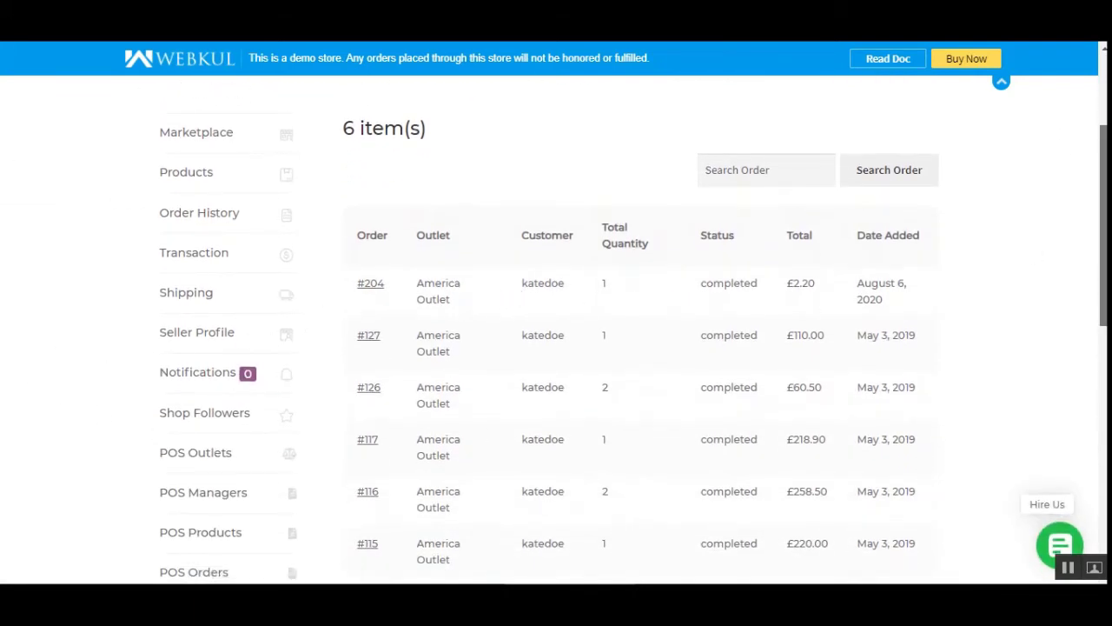
mouse_move(1104, 228)
mouse_down()
mouse_move(1104, 276)
mouse_move(1104, 243)
mouse_up()
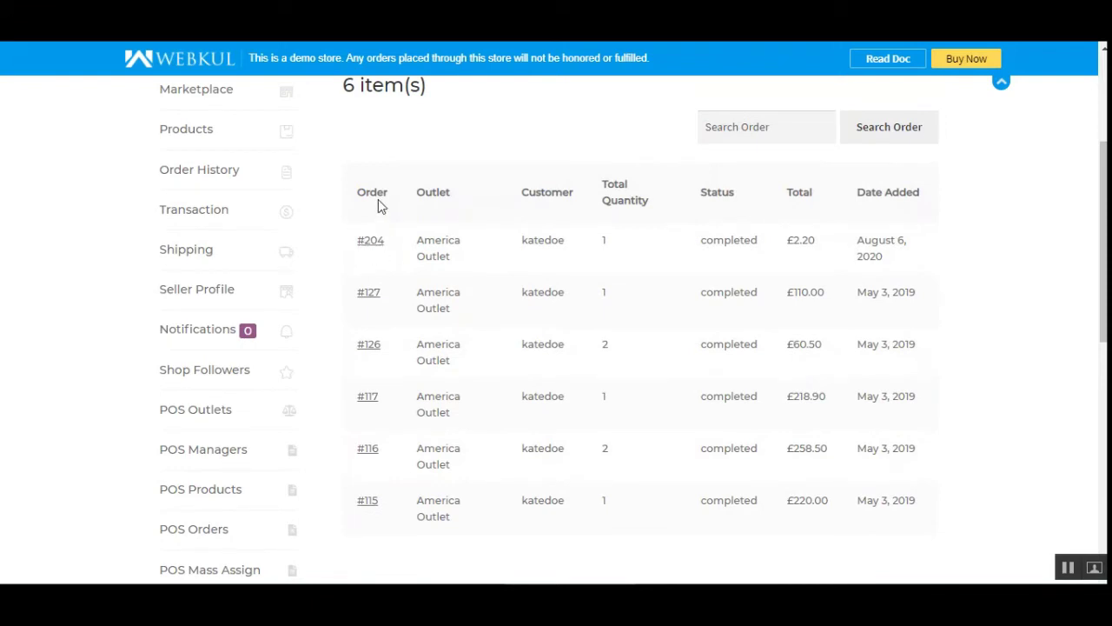
drag(420, 245, 460, 261)
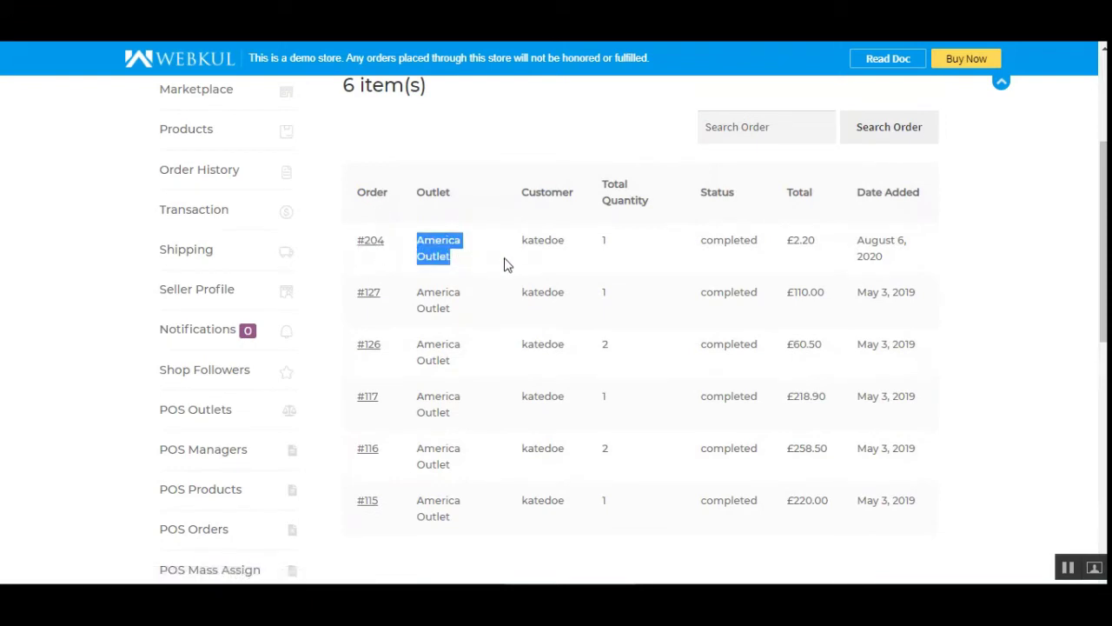
drag(529, 241, 570, 251)
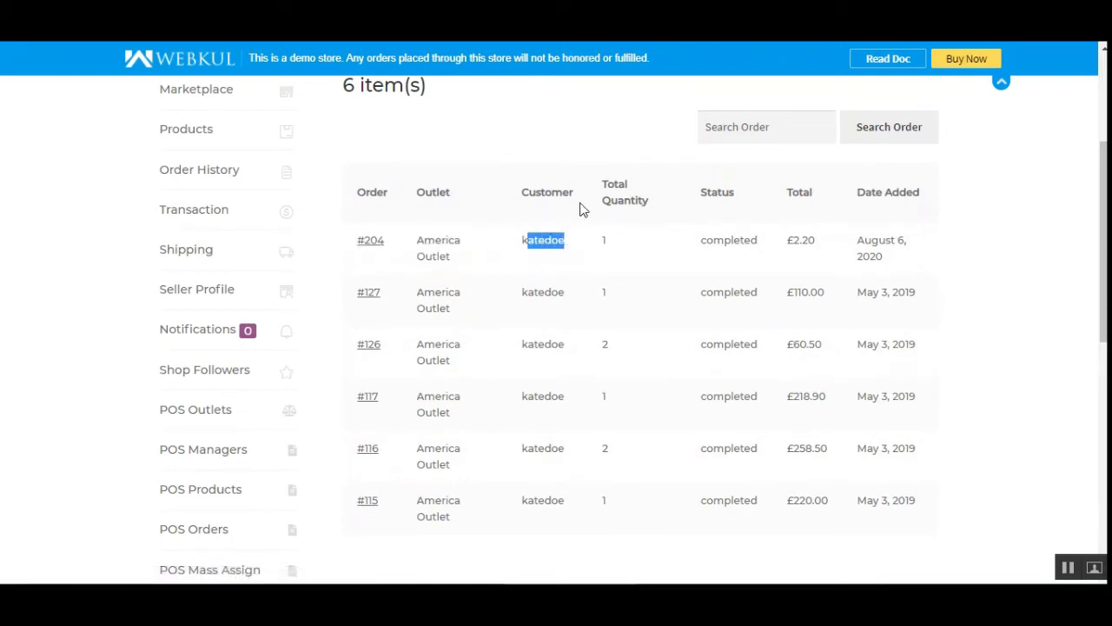
click(606, 243)
double_click(606, 243)
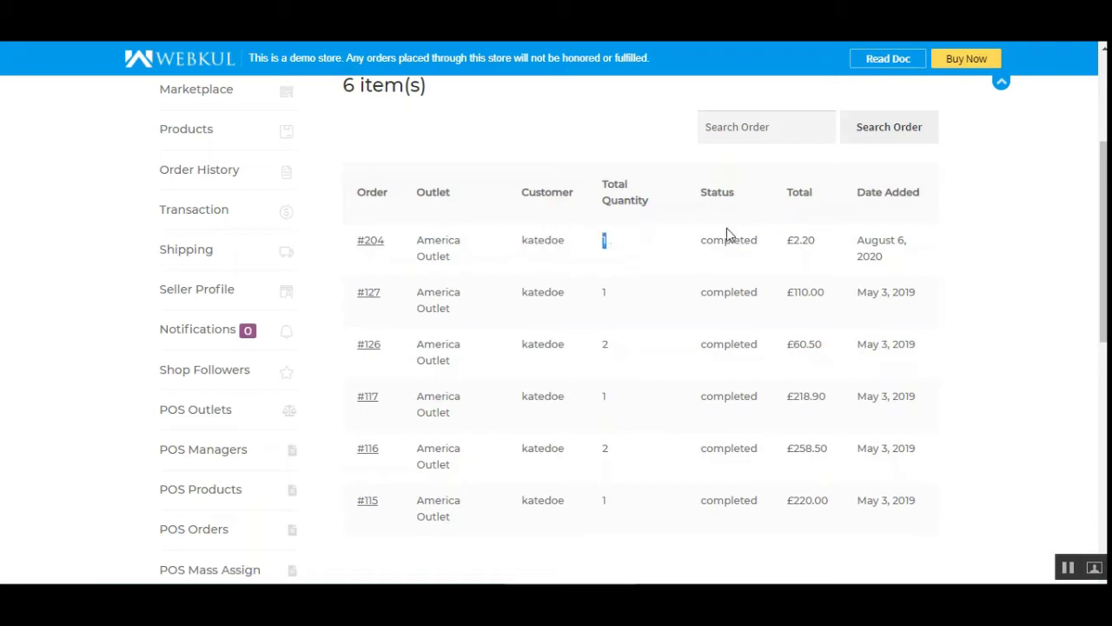
drag(713, 241, 735, 242)
click(374, 246)
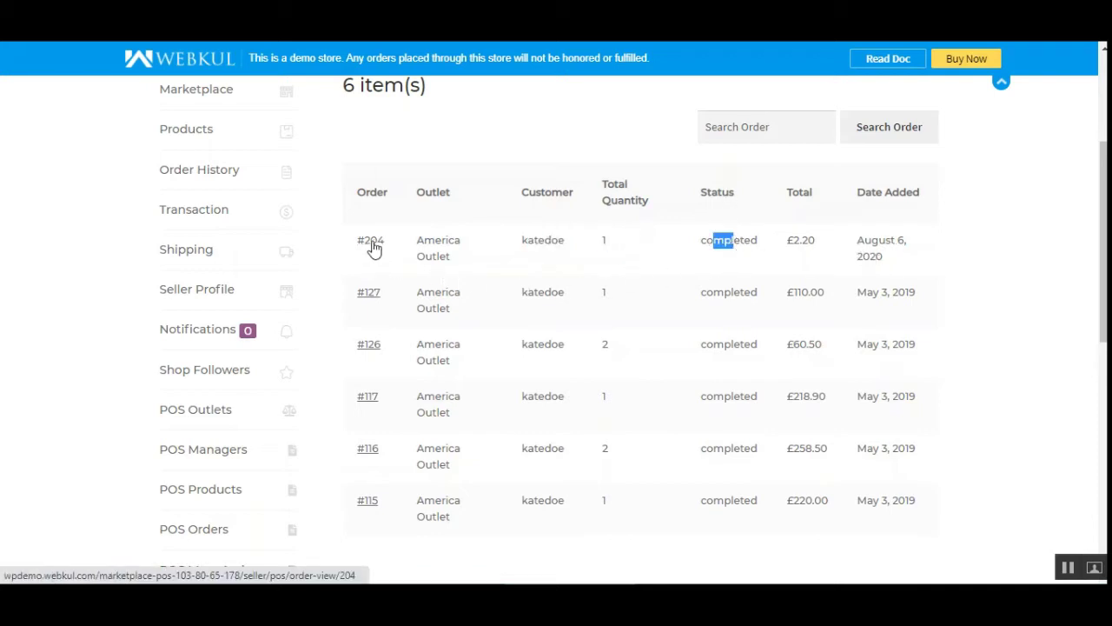
- Highlight the order's Pos Discount row and its £0.00 value
scroll(573, 315, down, 3)
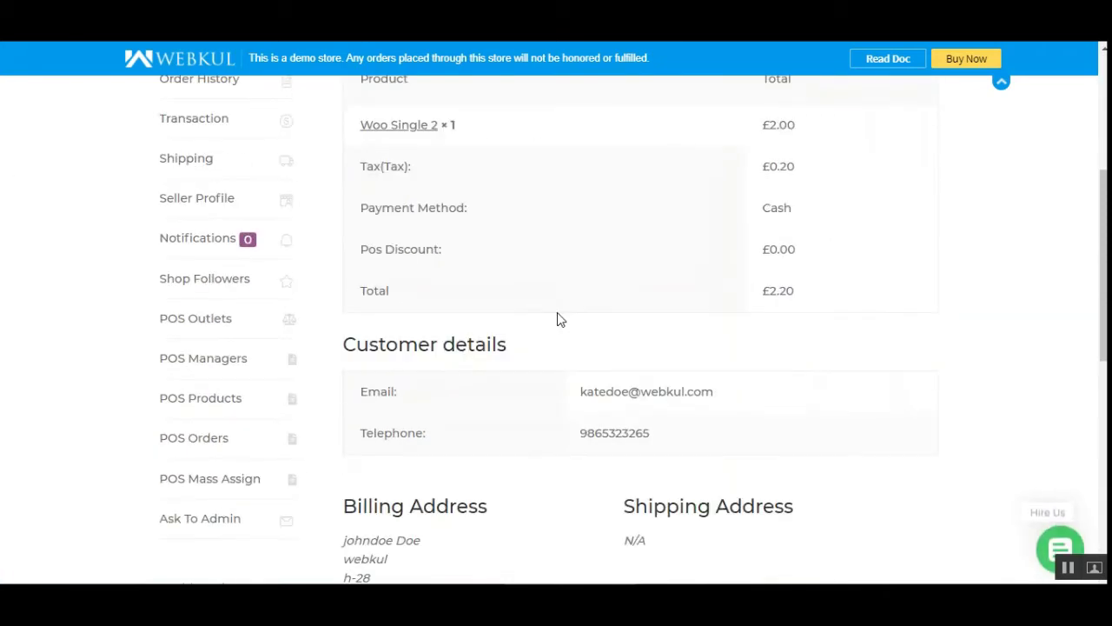
drag(362, 249, 448, 258)
click(449, 258)
drag(372, 249, 449, 254)
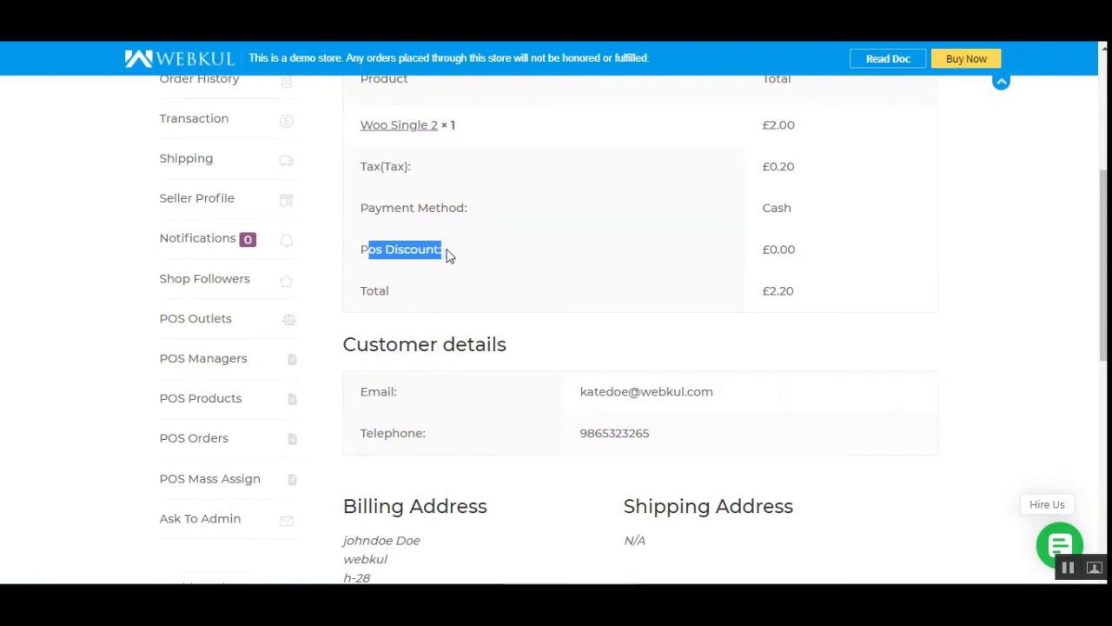
drag(799, 258, 763, 250)
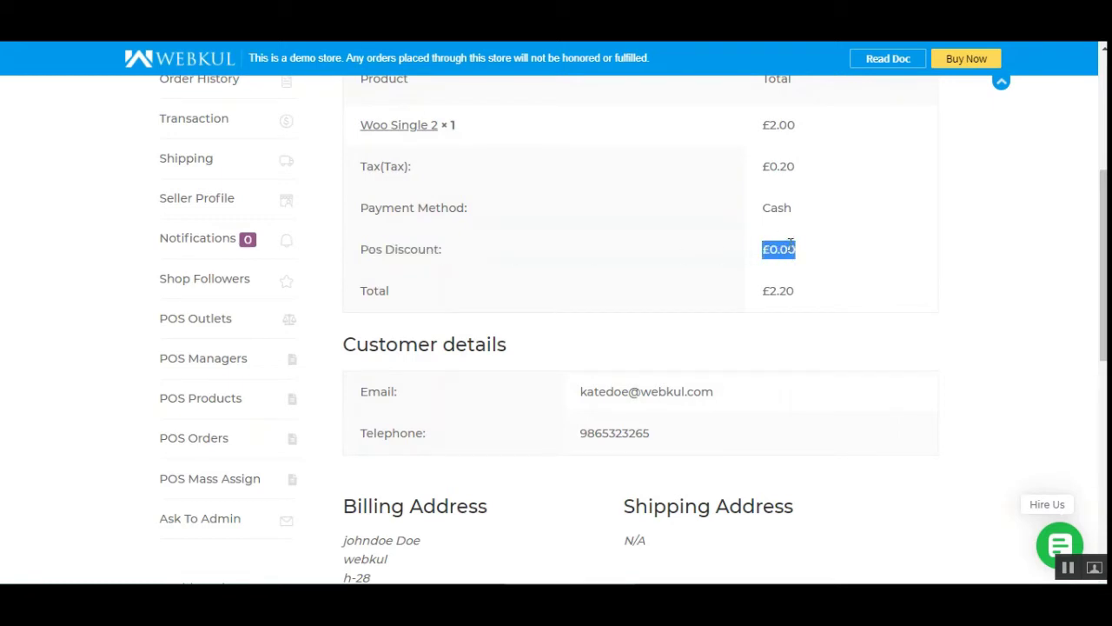
click(778, 252)
- Look over the remaining order details and go to the POS Mass Assign page
scroll(551, 301, up, 1)
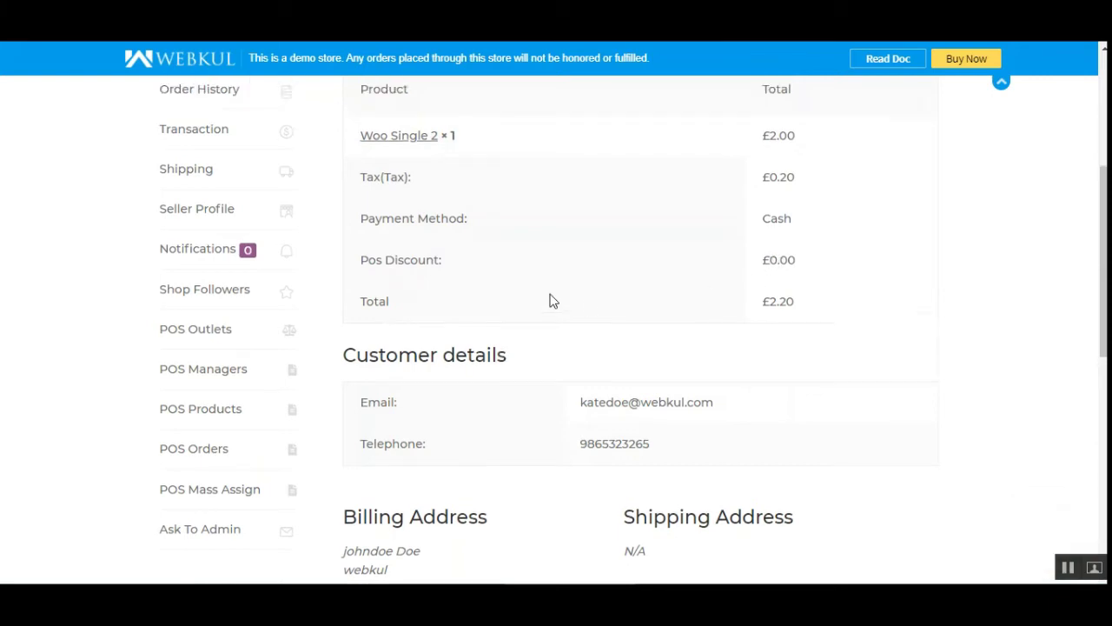
scroll(417, 228, down, 3)
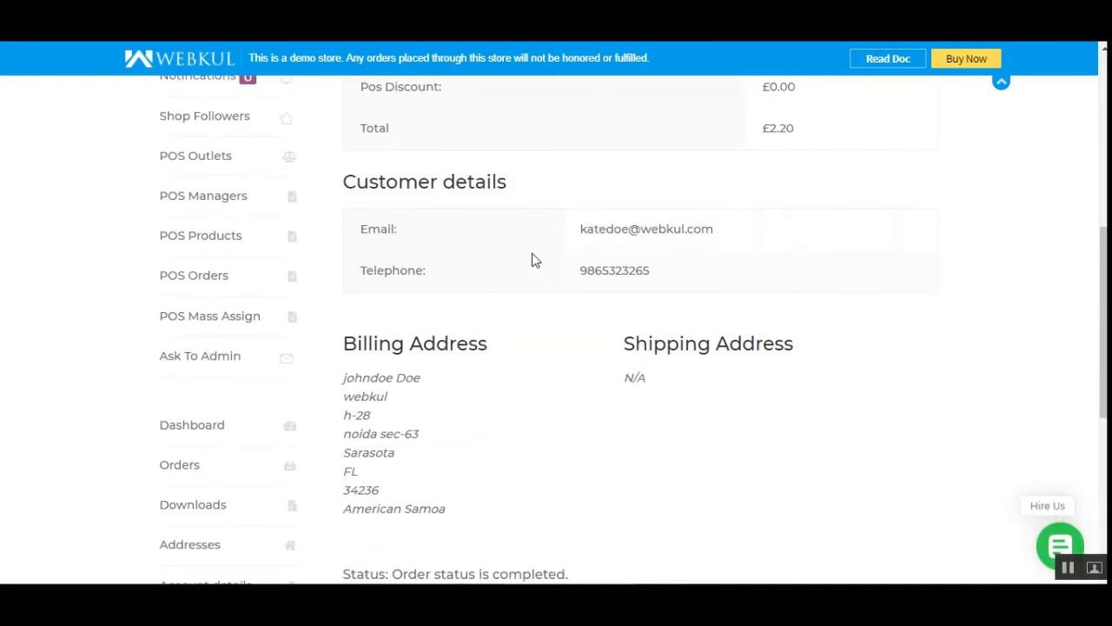
drag(368, 182, 511, 182)
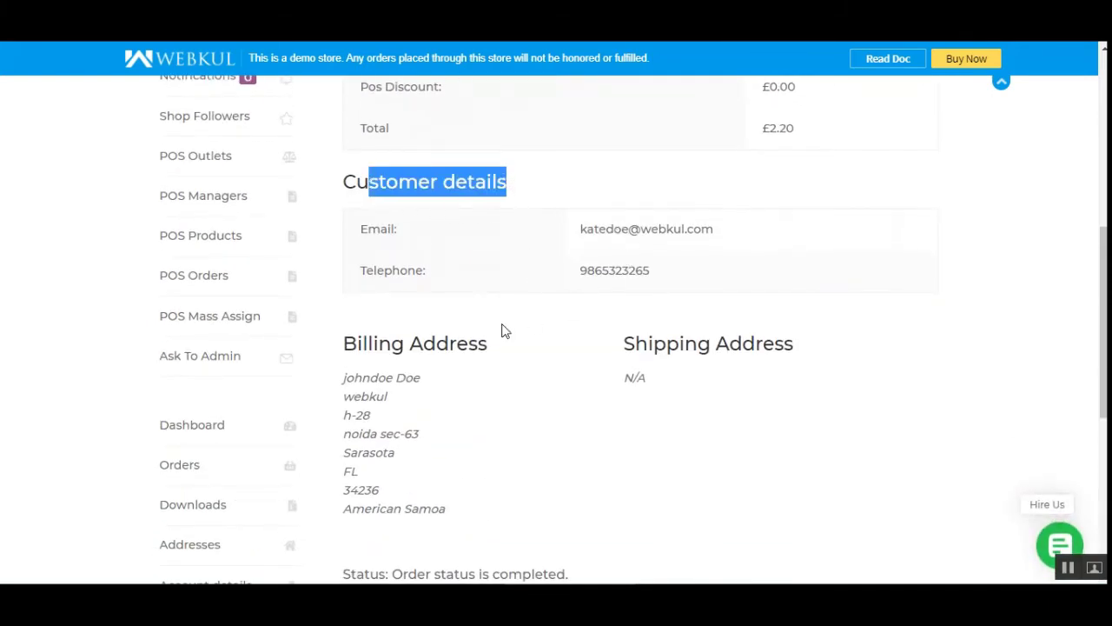
scroll(502, 330, up, 2)
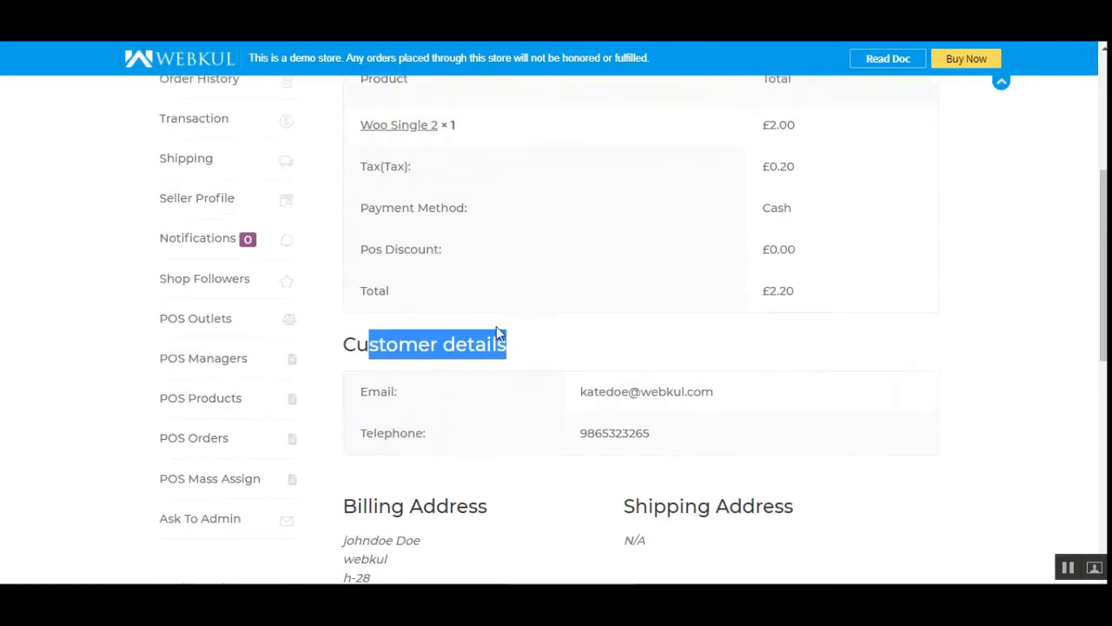
click(233, 487)
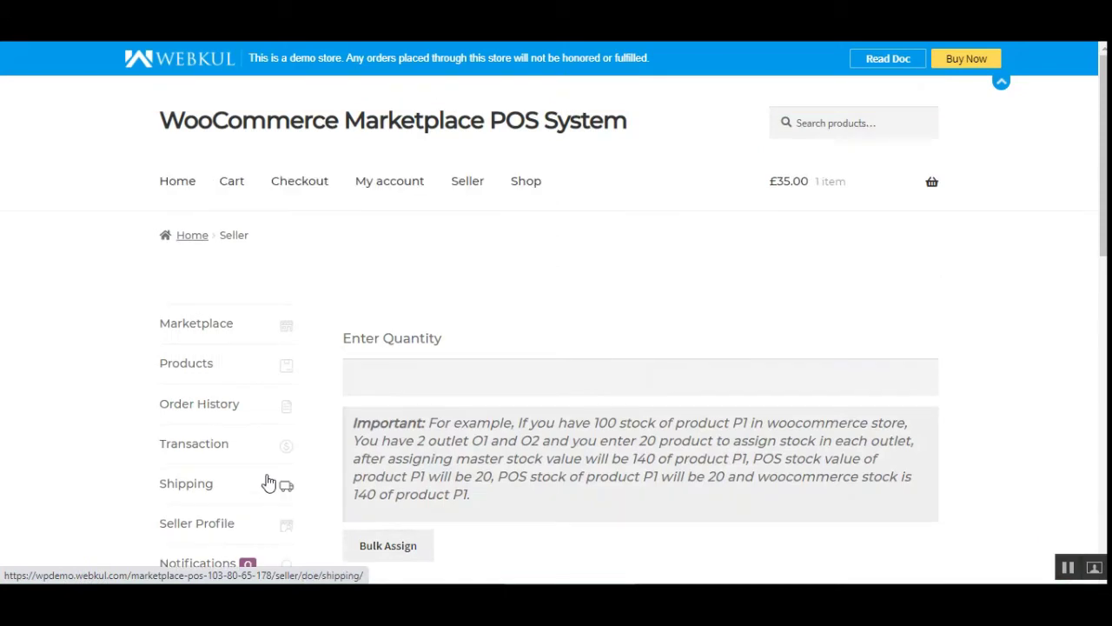
- Highlight the example: P1 with 100 stock, 20 entered for two outlets, master stock 140
scroll(641, 347, down, 1)
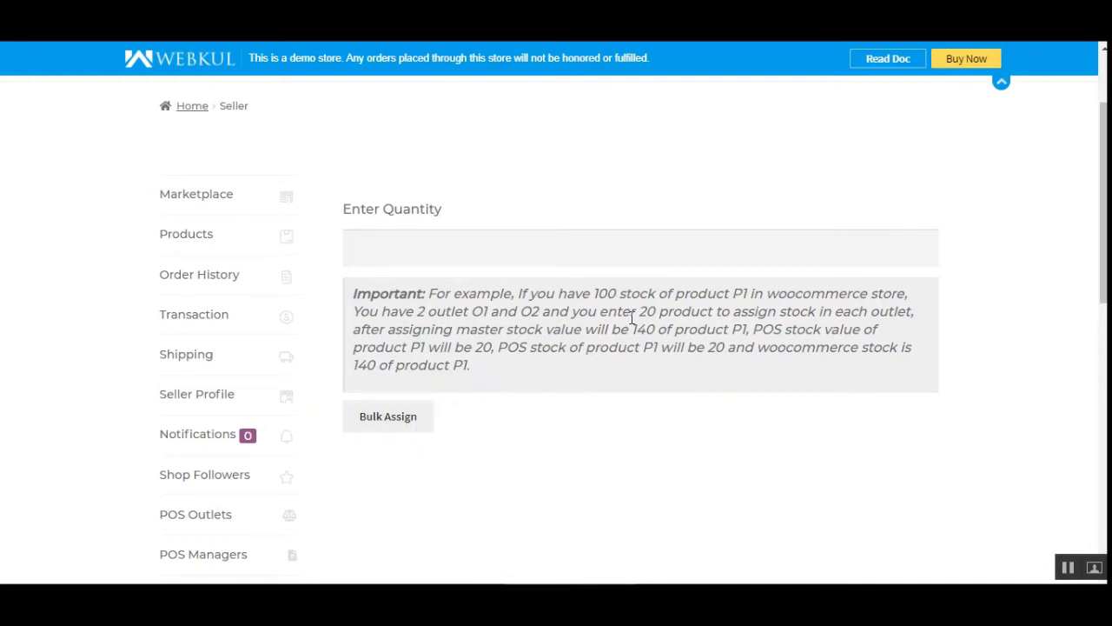
drag(591, 293, 751, 293)
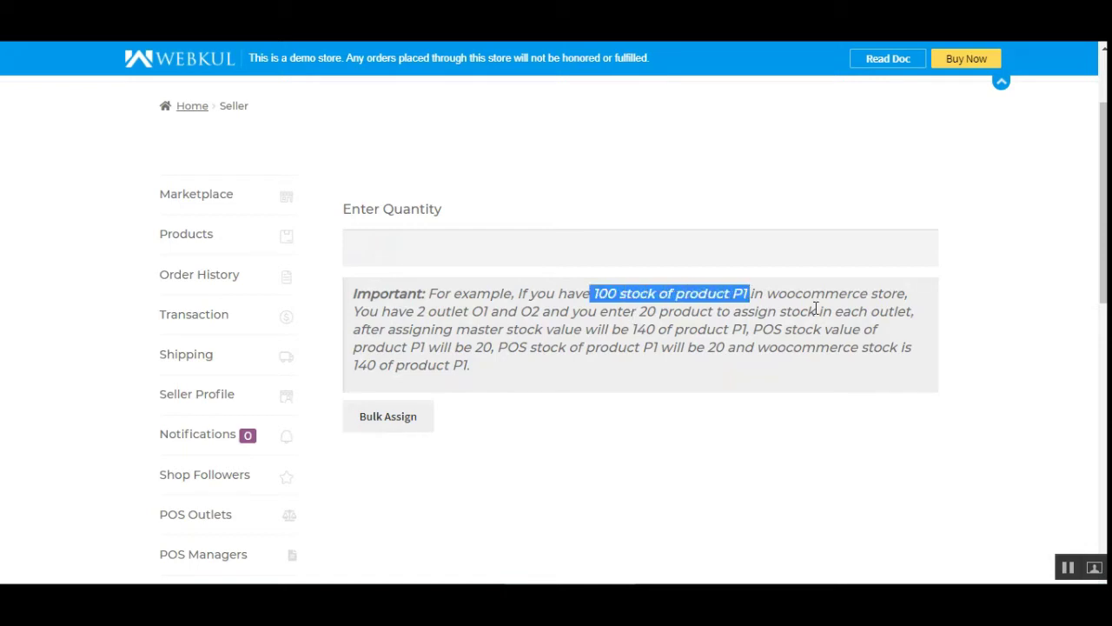
drag(379, 311, 660, 312)
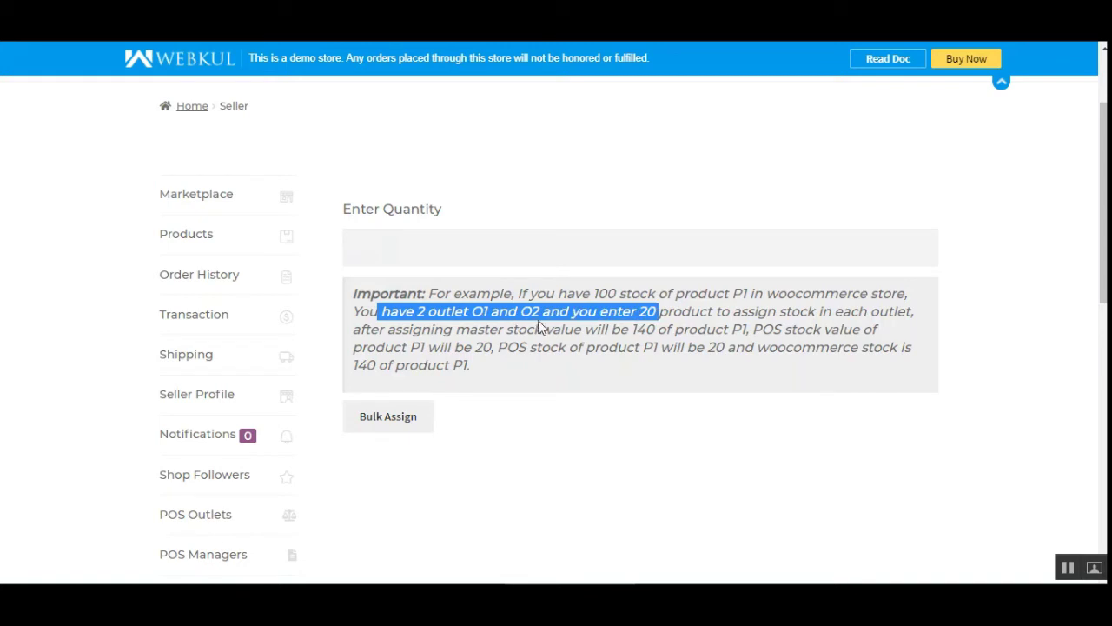
click(674, 318)
drag(646, 311, 868, 312)
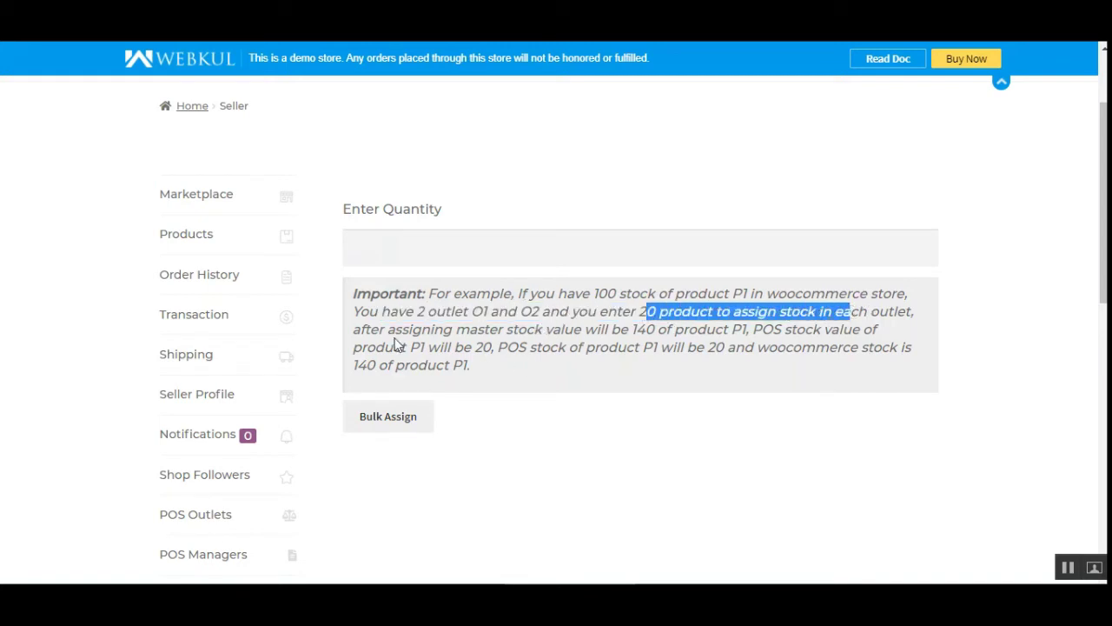
drag(371, 330, 662, 331)
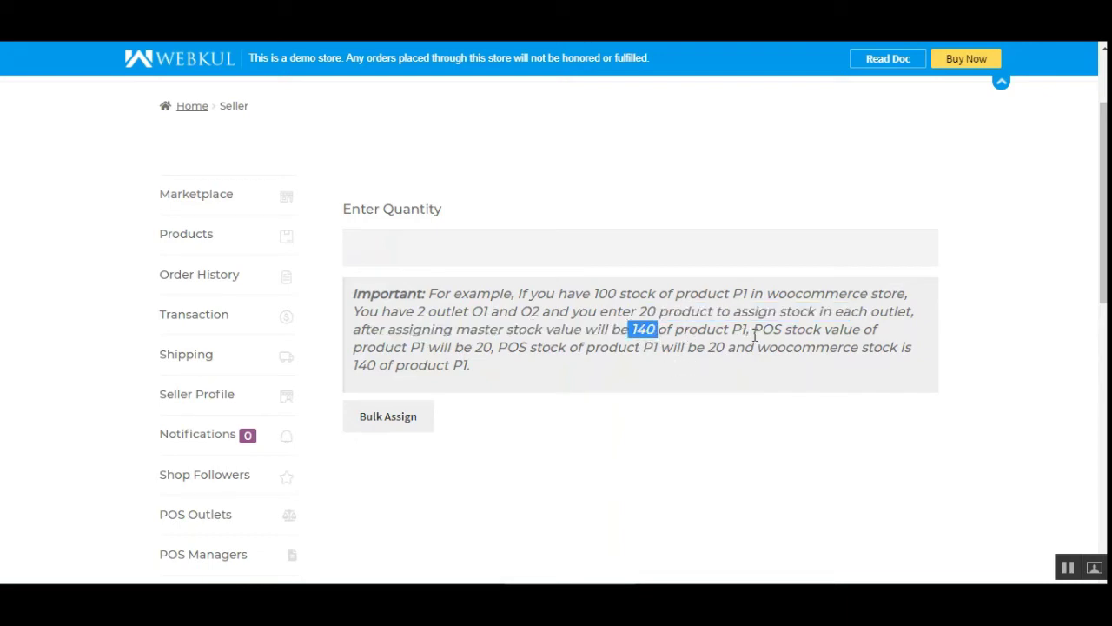
- Highlight that P1's POS stock becomes 20 while its WooCommerce stock ends at 140
drag(753, 330, 878, 330)
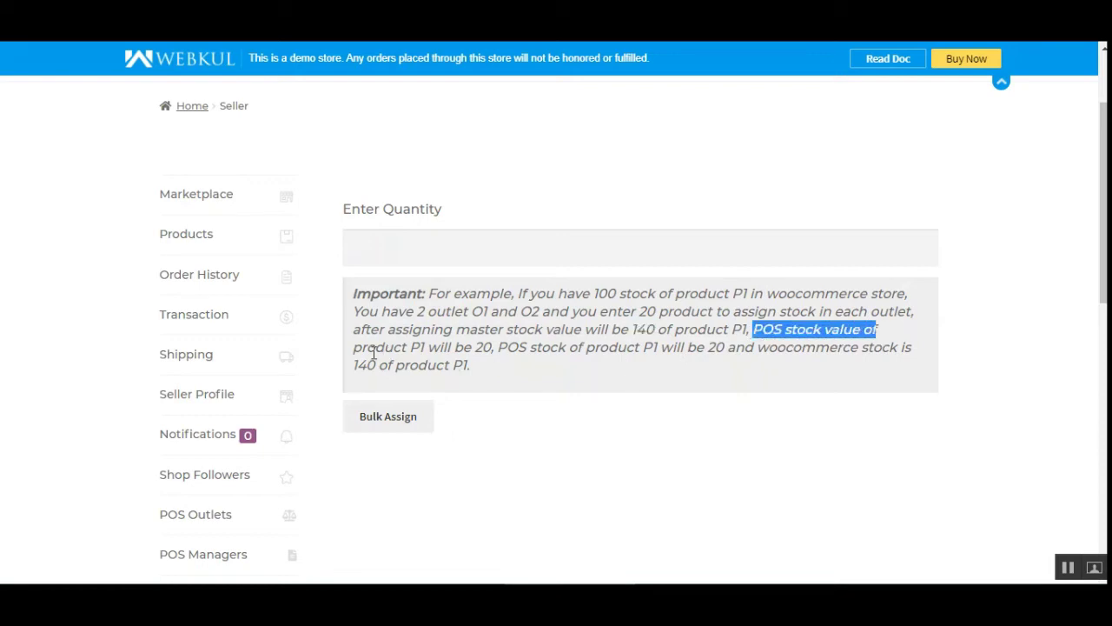
drag(362, 348, 730, 348)
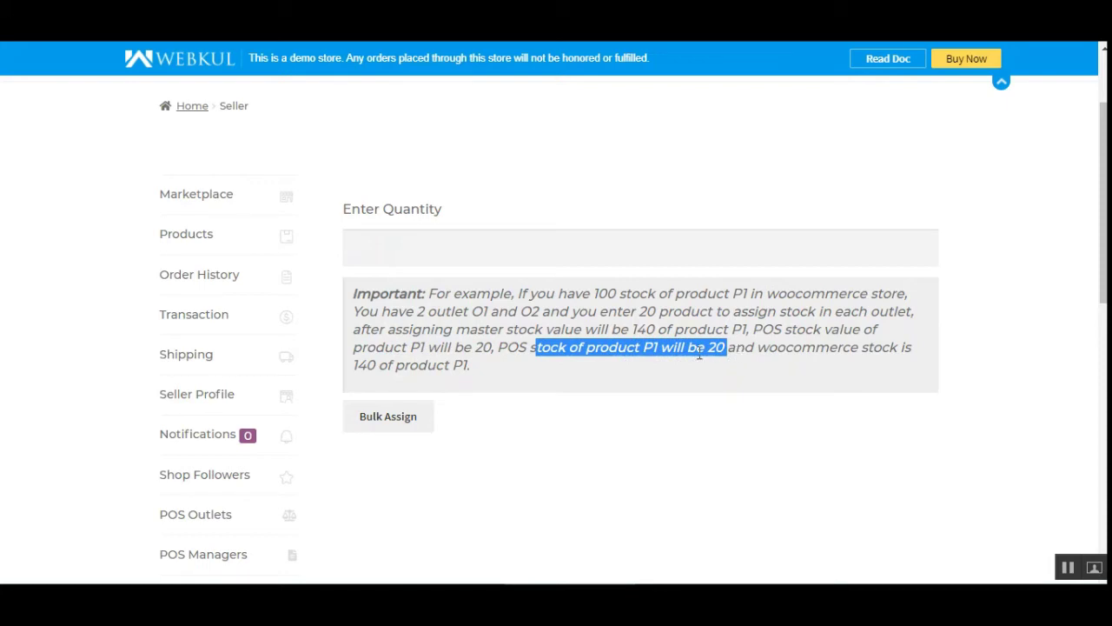
click(559, 363)
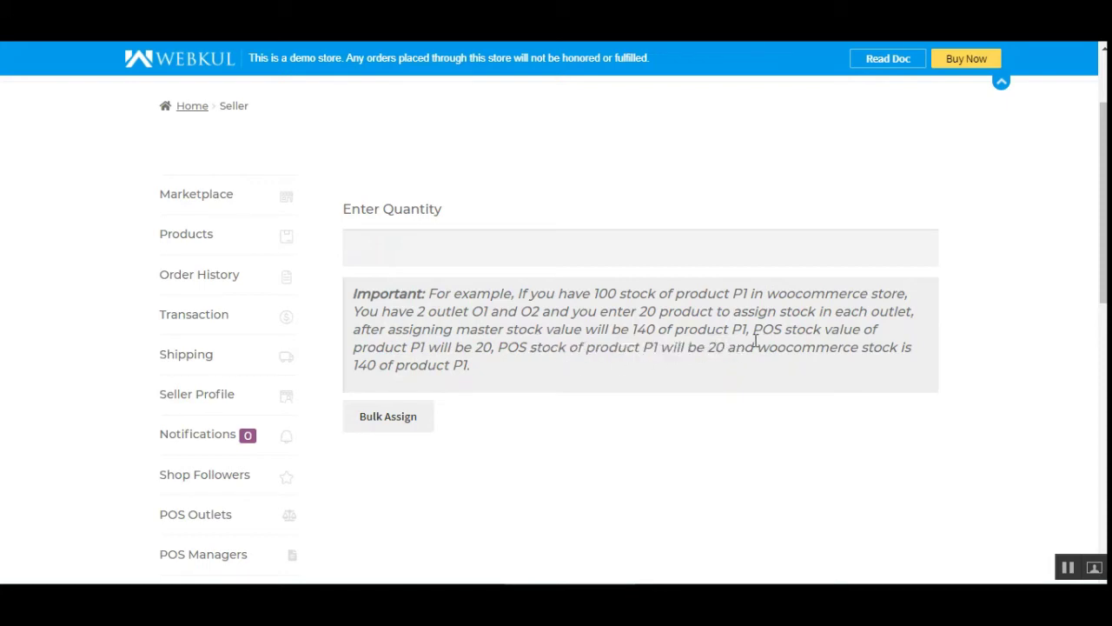
drag(516, 348, 725, 349)
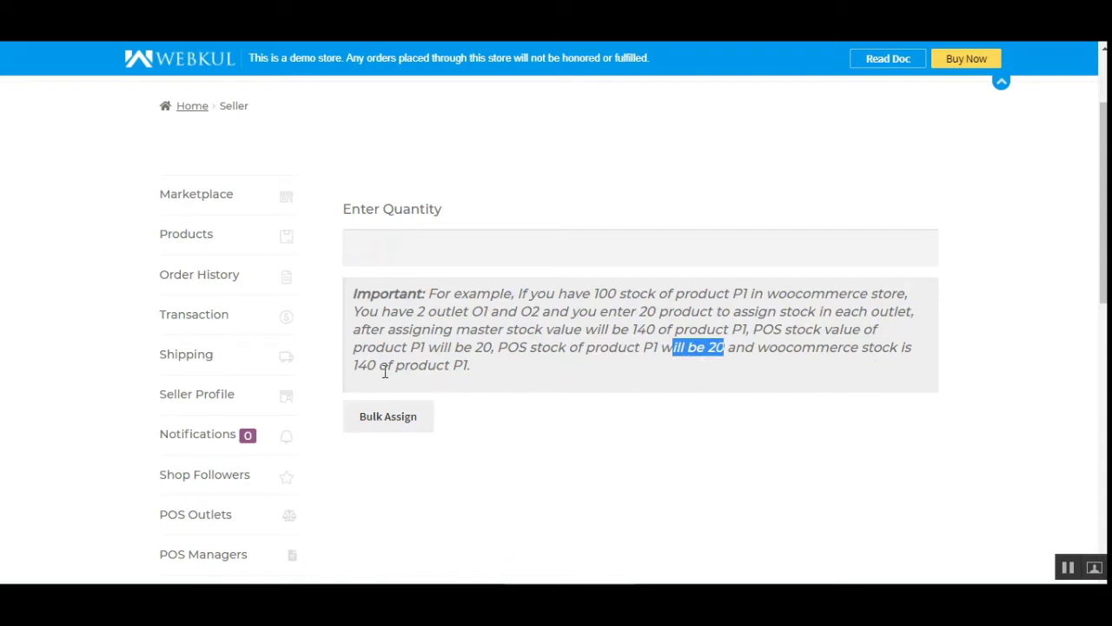
drag(357, 368, 479, 376)
click(482, 374)
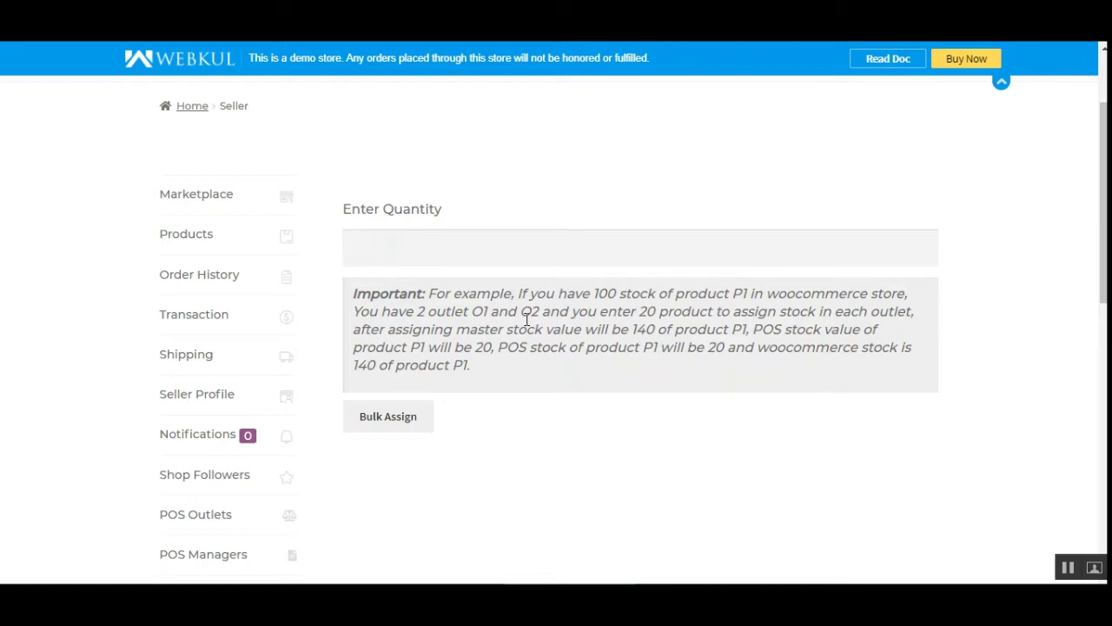
- Bulk-assign quantity 12 to the outlets and check the POS products' assigned stock of 148–150
click(406, 246)
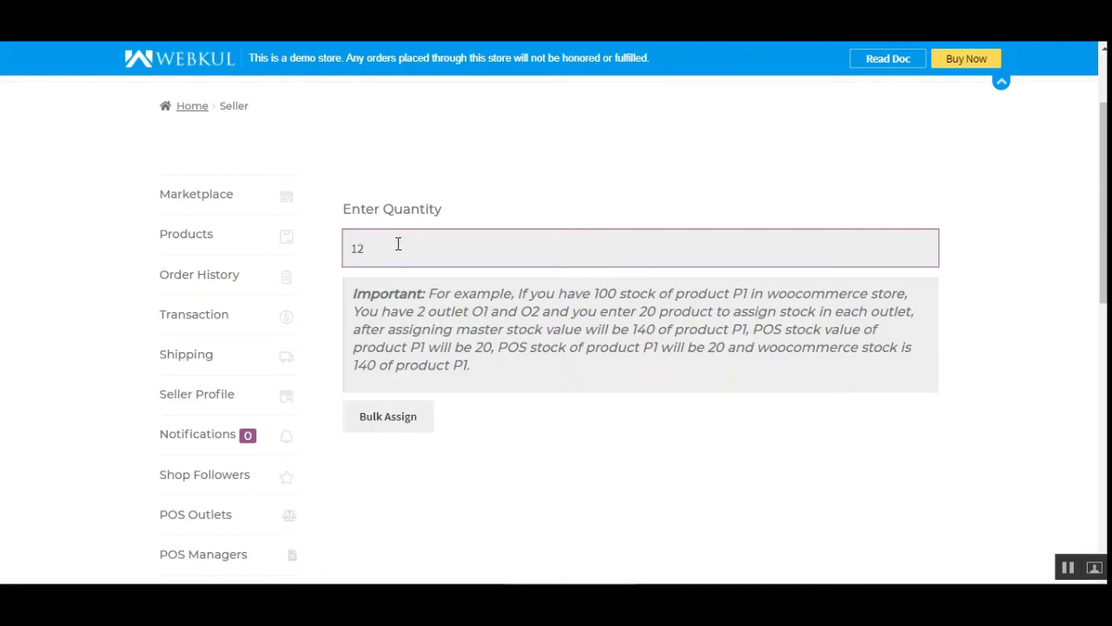
click(387, 425)
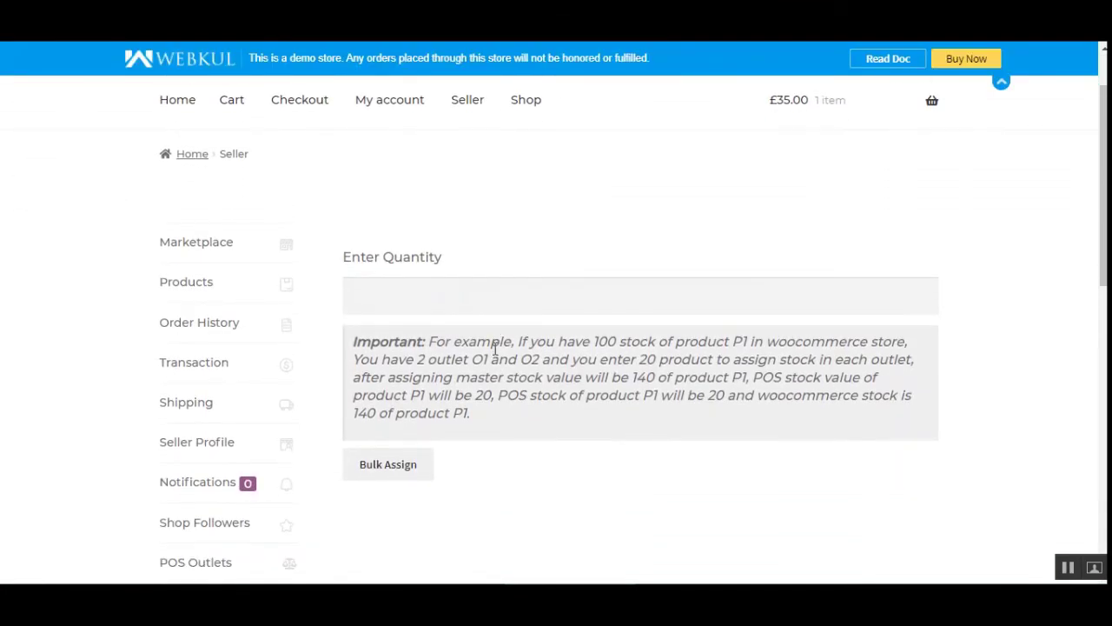
scroll(425, 385, down, 3)
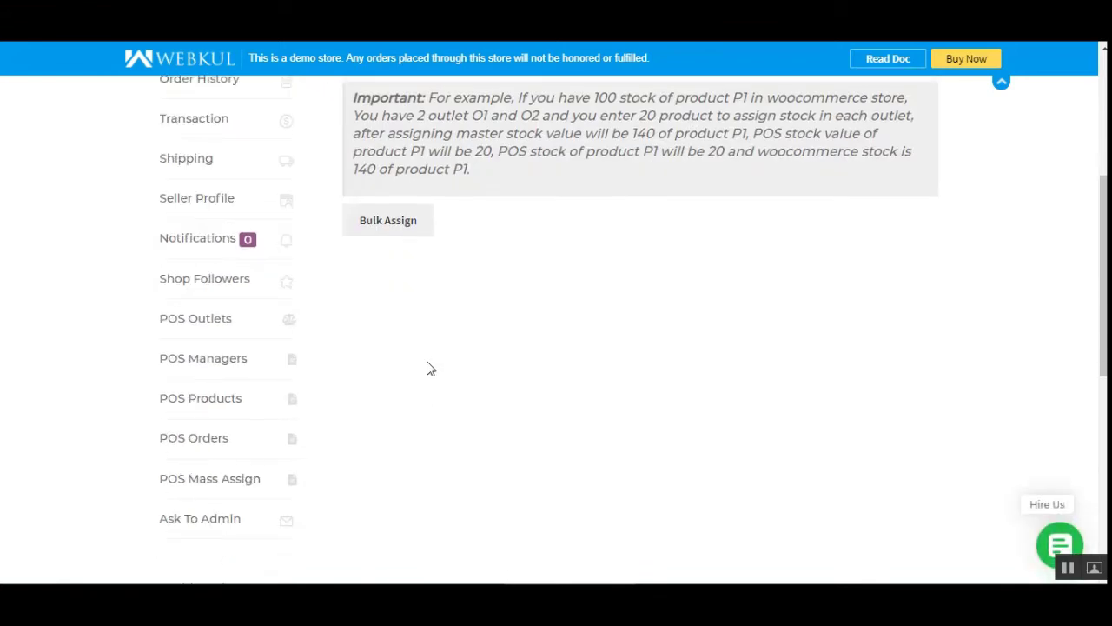
scroll(546, 454, up, 3)
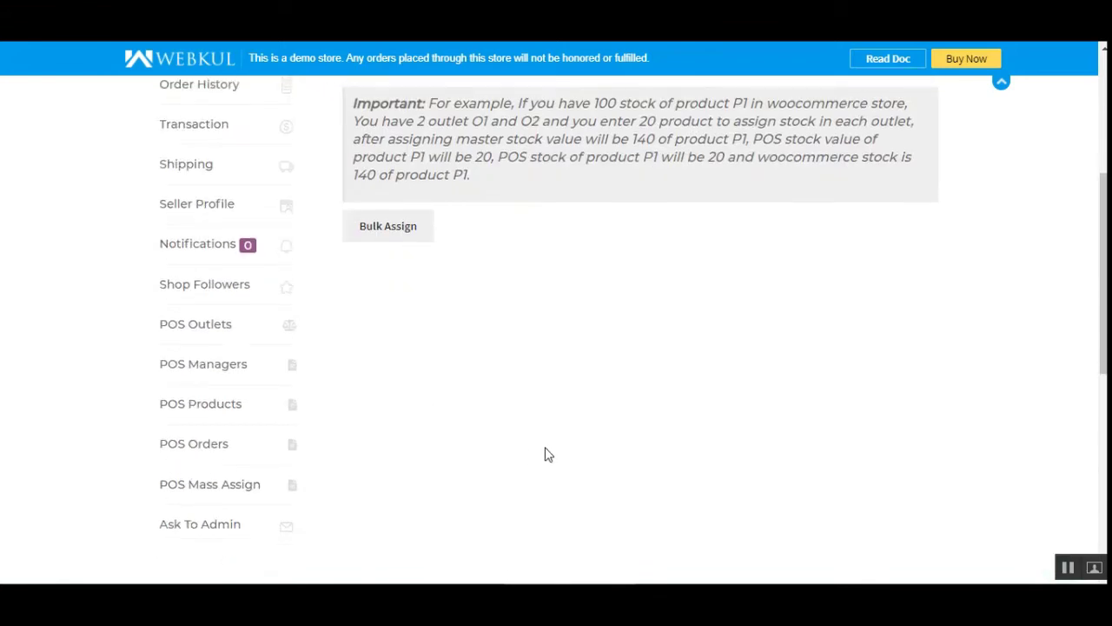
scroll(539, 455, down, 3)
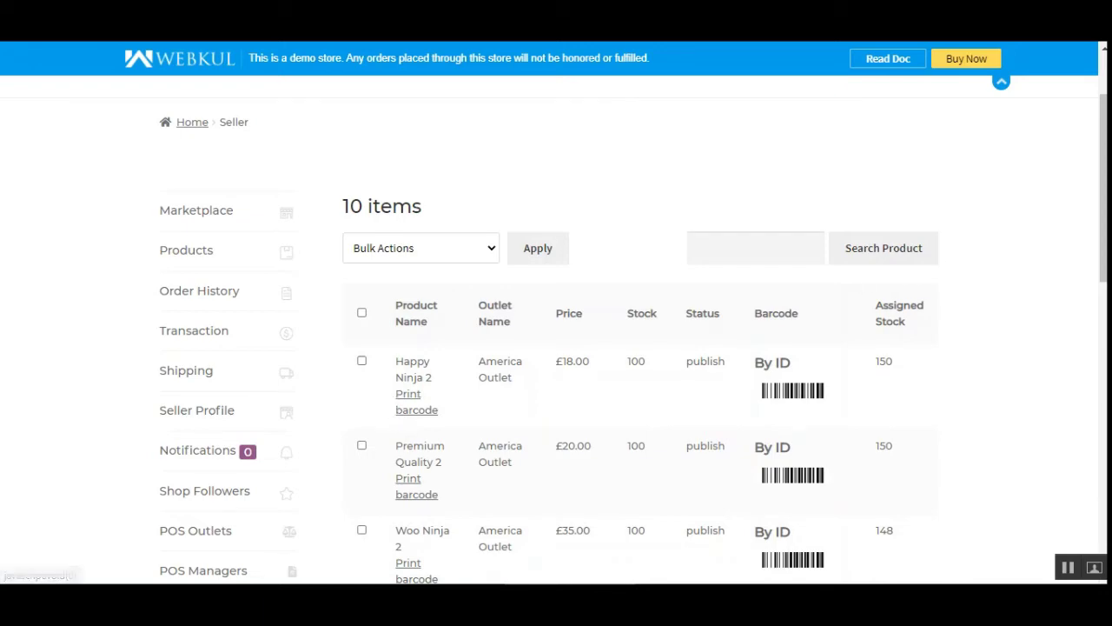
scroll(257, 426, down, 3)
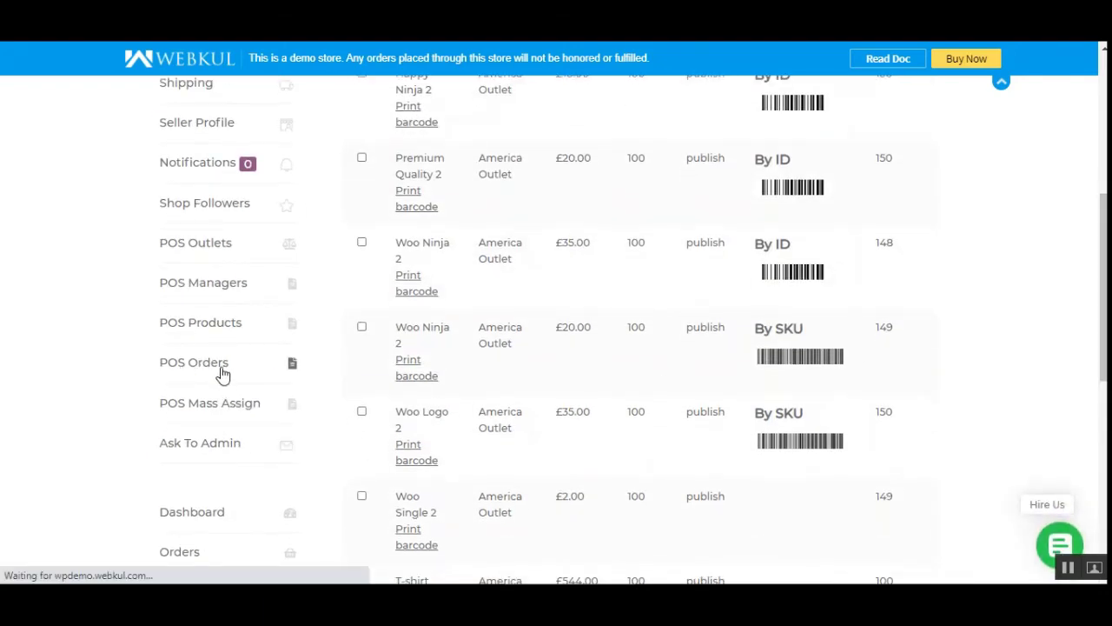
- Go to the seller's My account page
scroll(509, 315, down, 2)
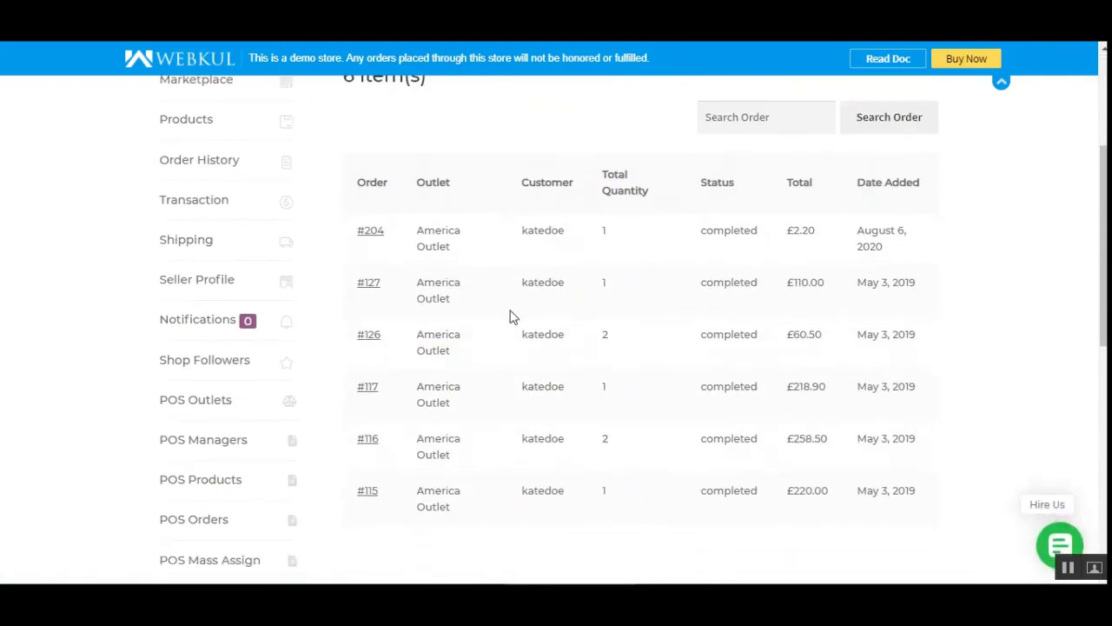
scroll(686, 392, up, 2)
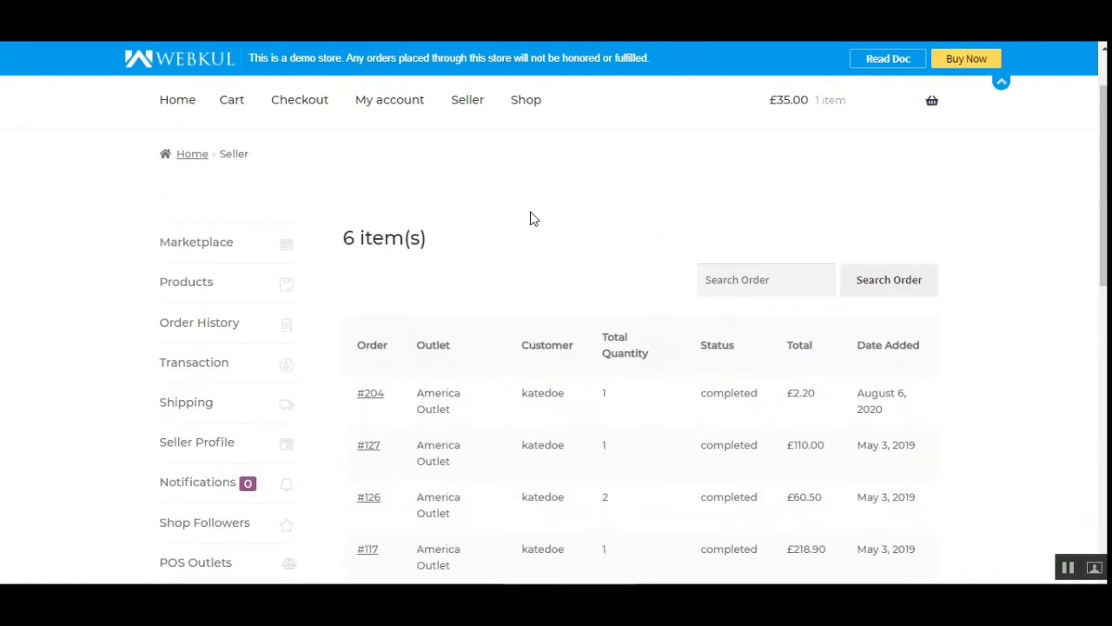
scroll(1103, 182, up, 1)
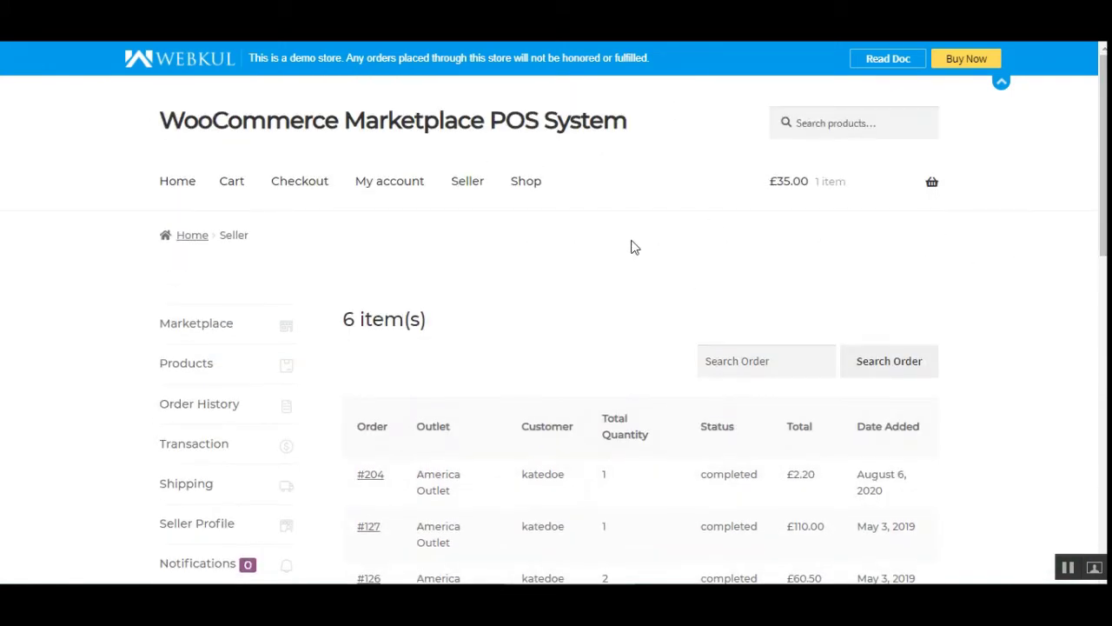
click(390, 186)
- Log out of the seller account, arriving at the POS login page
scroll(332, 323, down, 1)
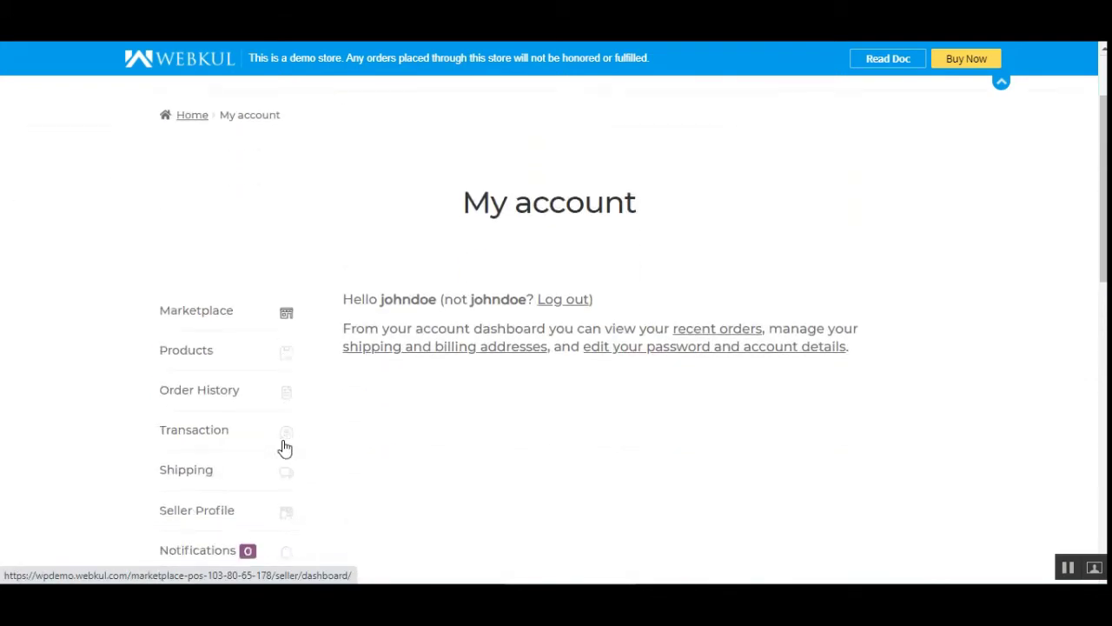
scroll(179, 460, down, 2)
scroll(199, 496, up, 1)
scroll(203, 480, down, 4)
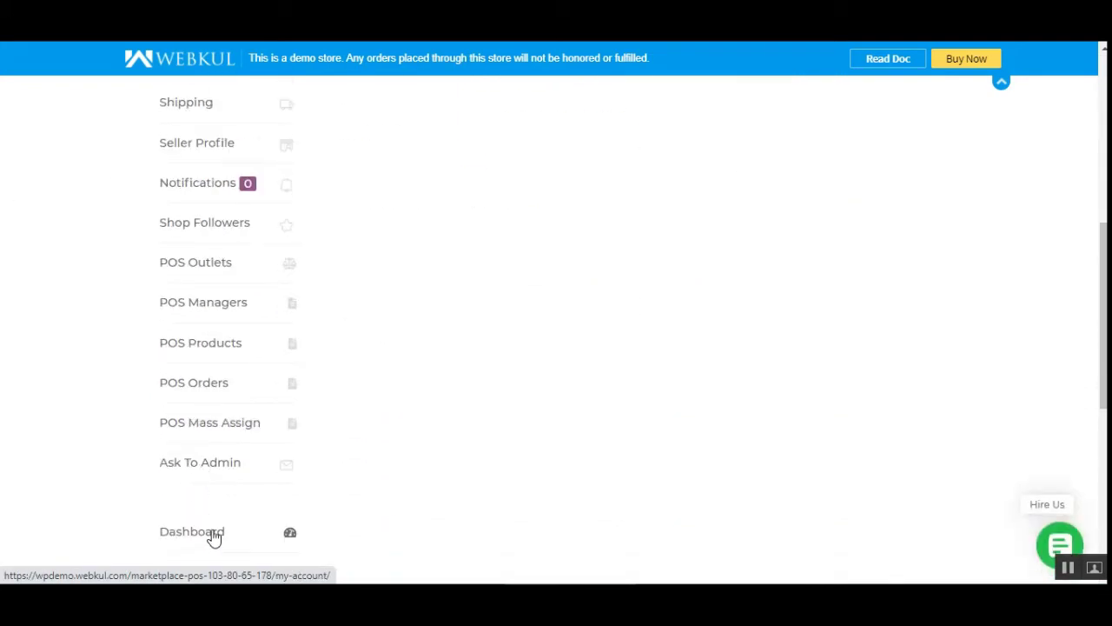
scroll(217, 522, down, 5)
click(176, 375)
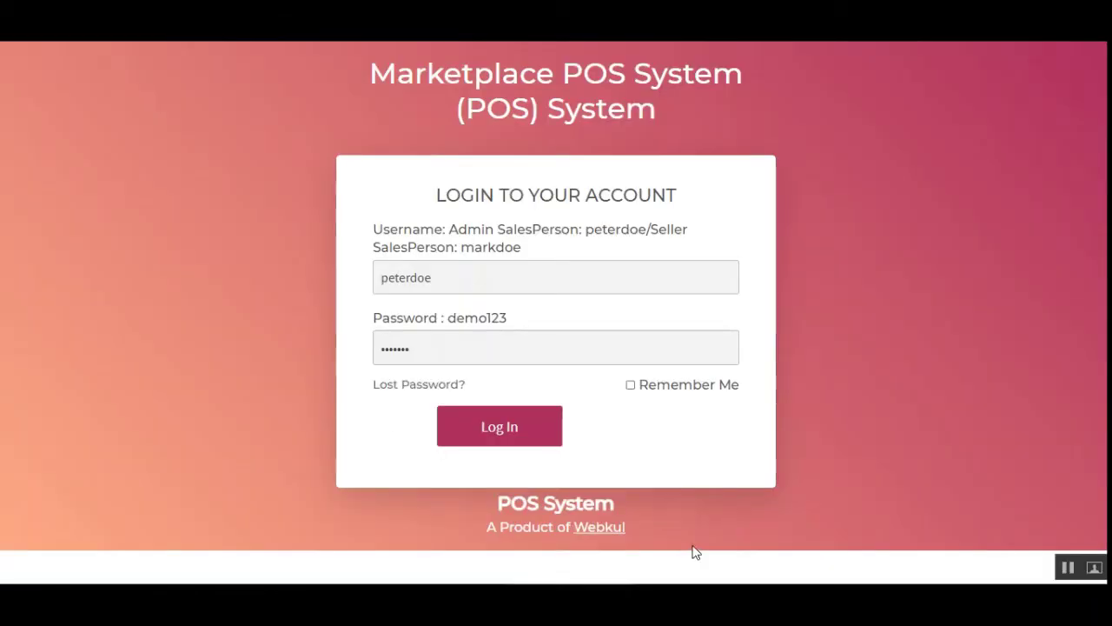
drag(437, 195, 678, 207)
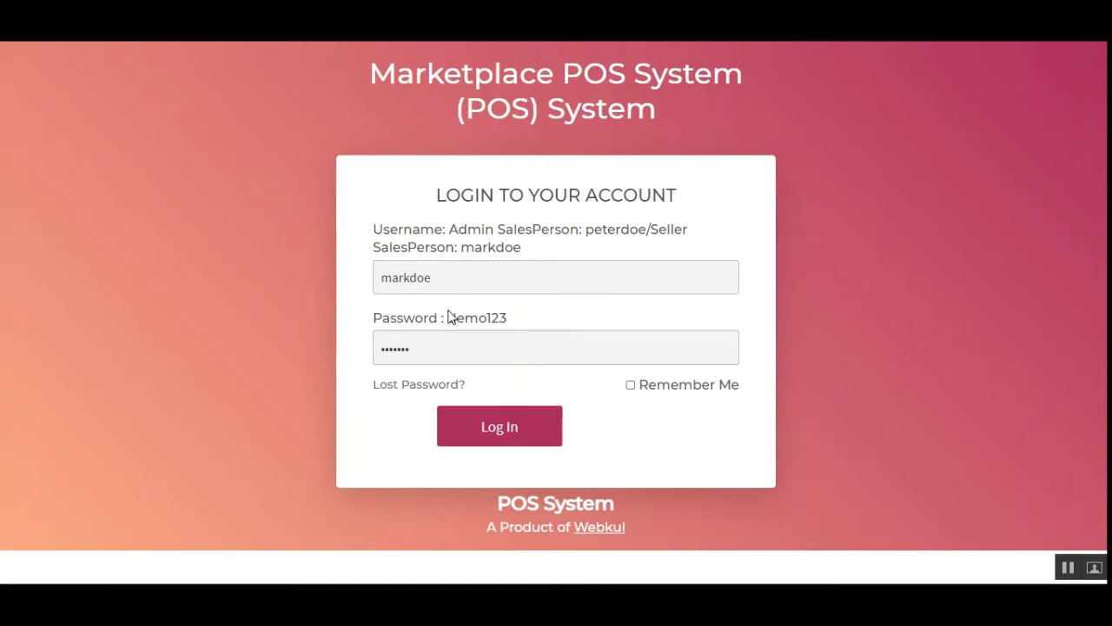
- Sign in to the POS, add Woo Single 1 to the cart and proceed to payment
click(513, 433)
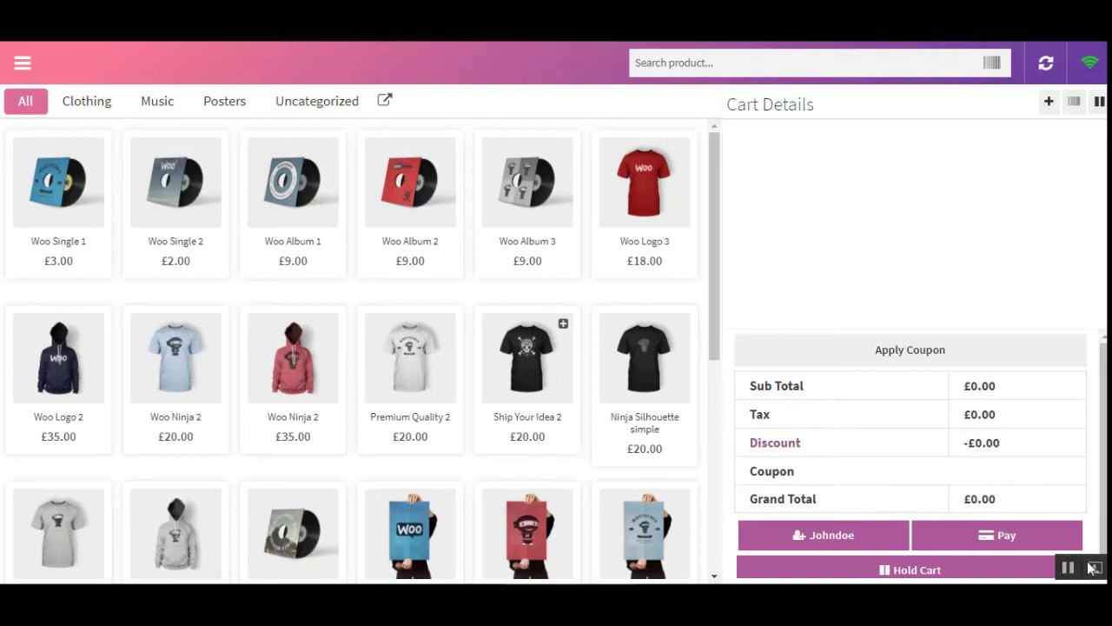
click(73, 210)
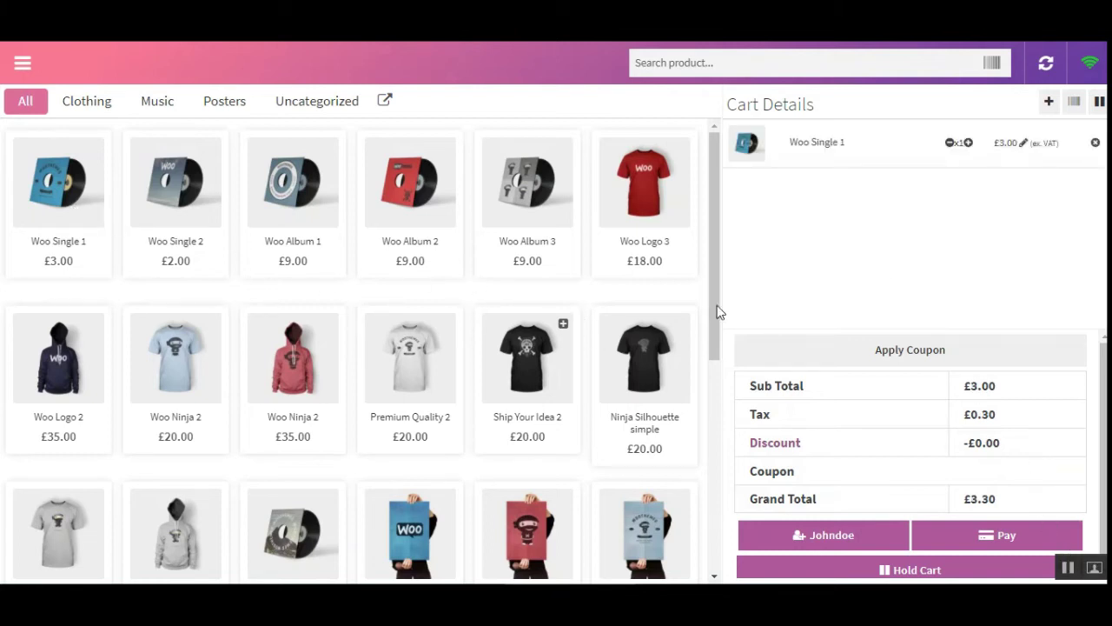
click(997, 537)
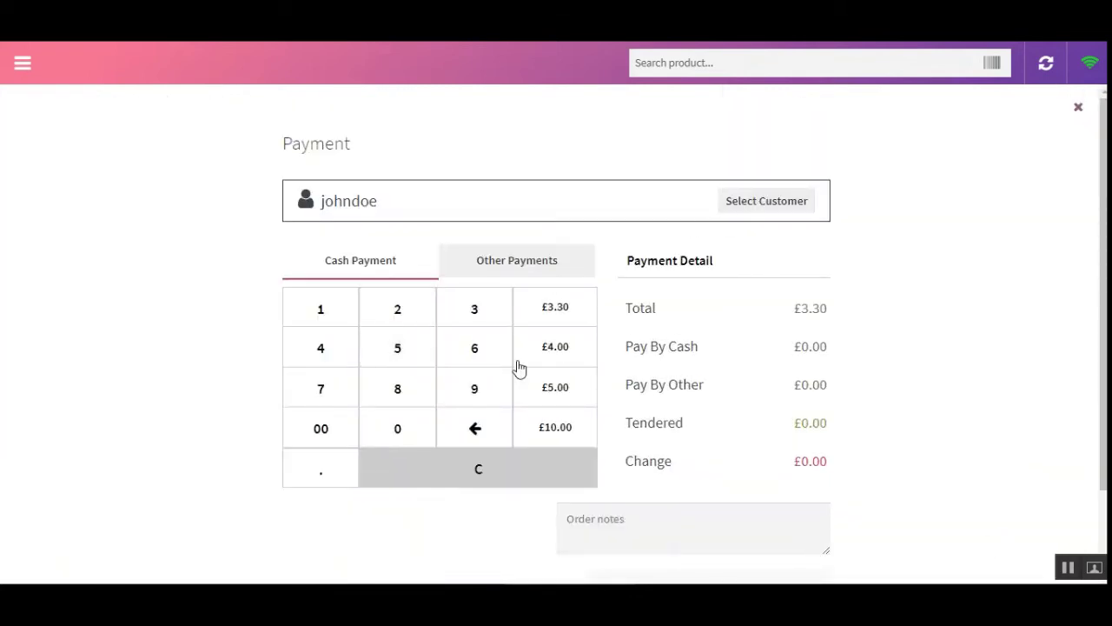
- Tender £36.00 cash, place the £3.30 order and skip the invoice
click(492, 318)
click(484, 347)
scroll(710, 486, down, 2)
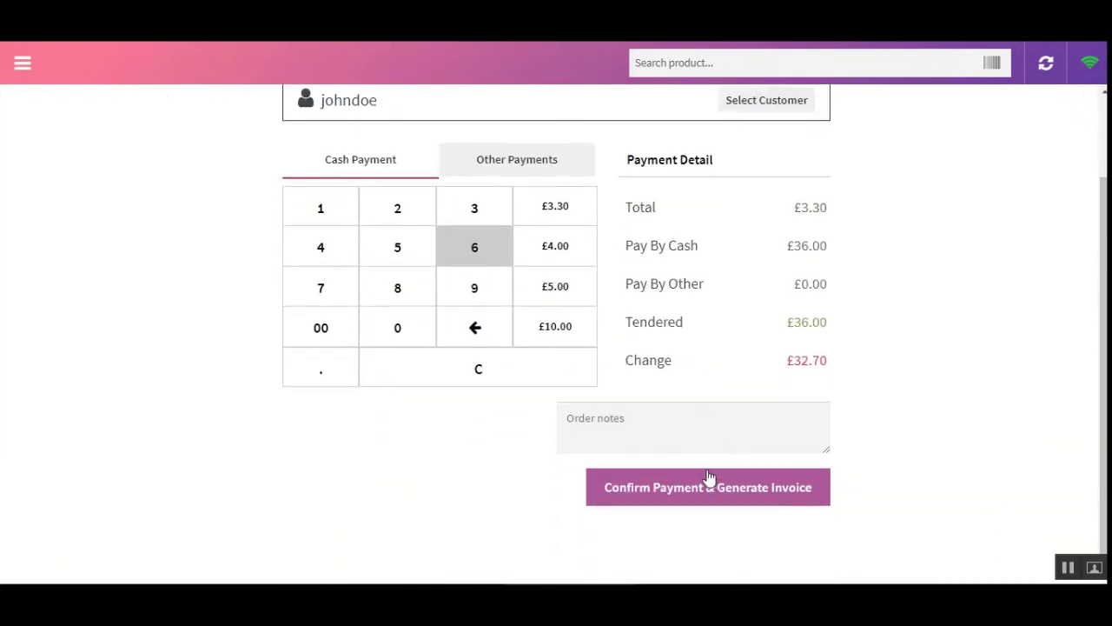
click(670, 495)
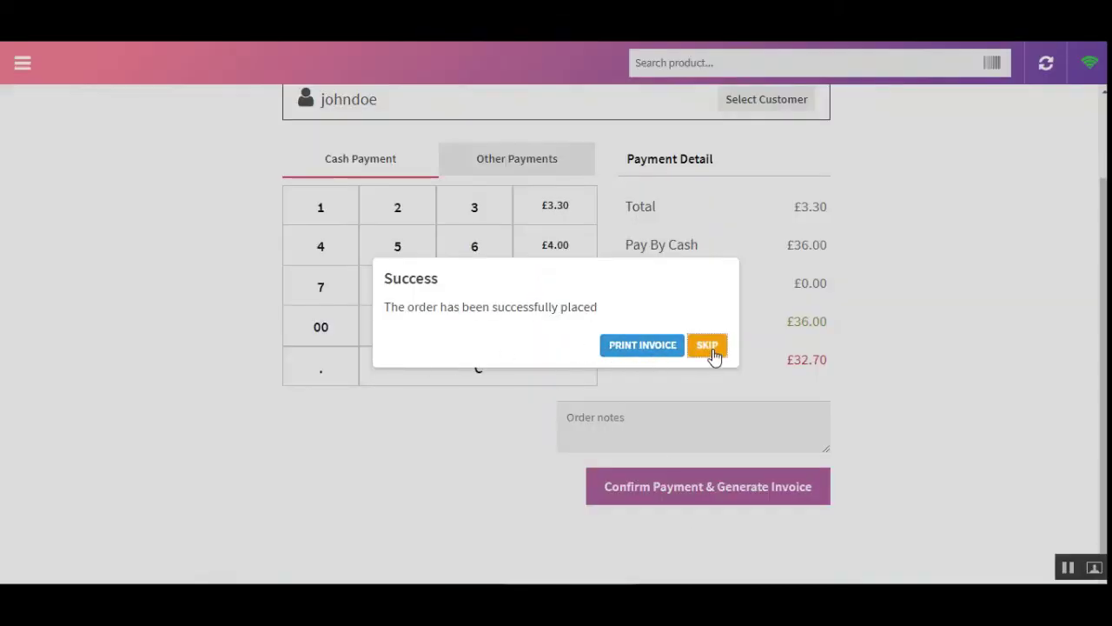
click(709, 349)
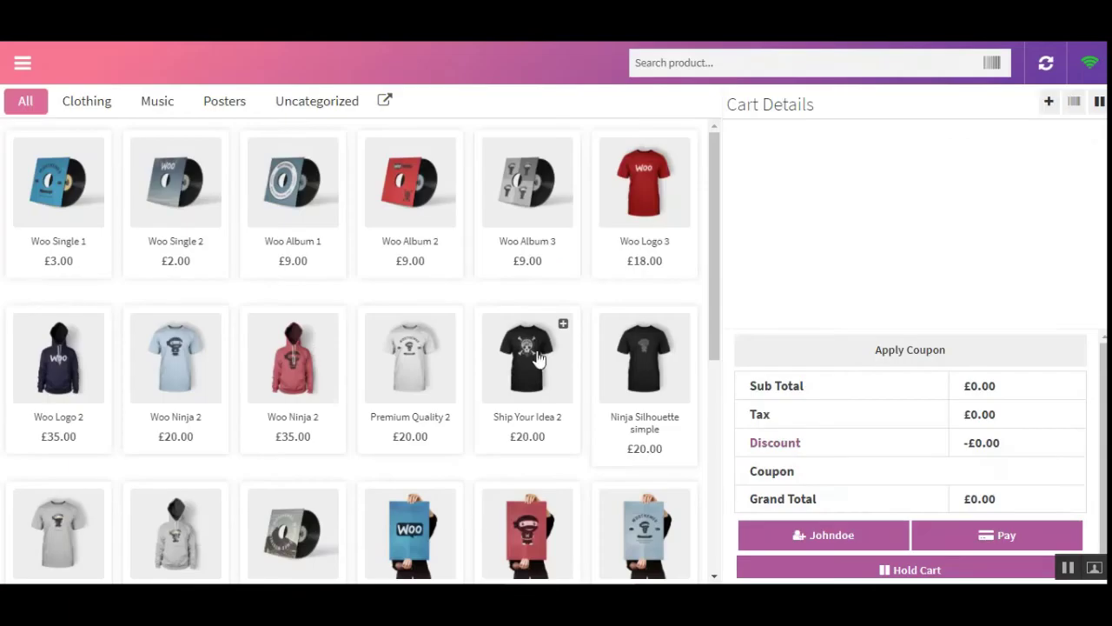
- View order #207 in the POS Sale History, then log out of the POS
click(21, 65)
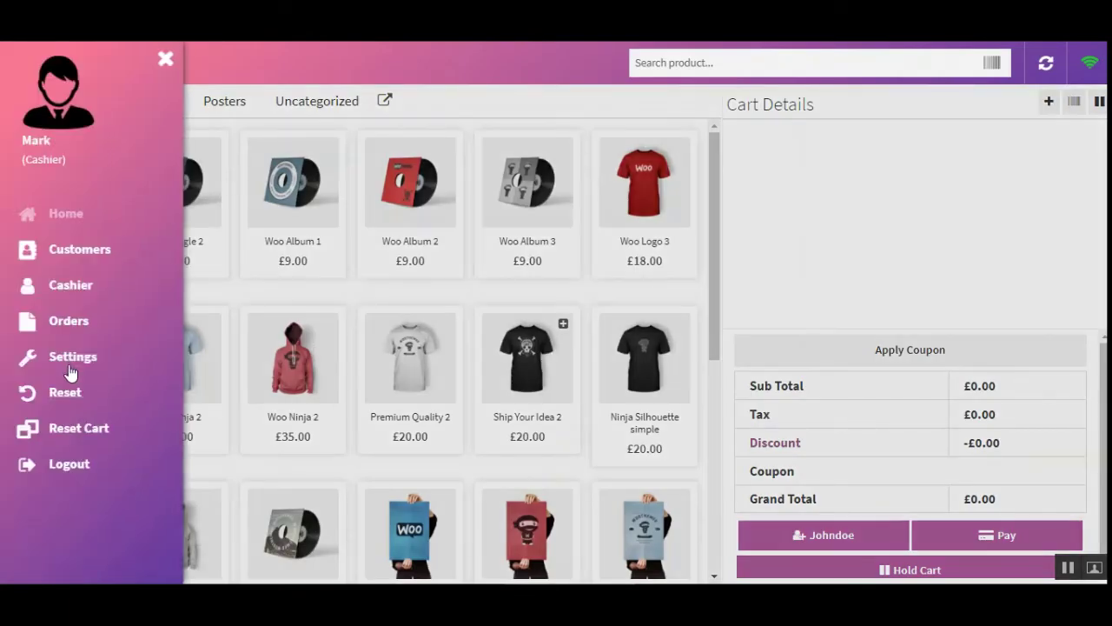
click(68, 322)
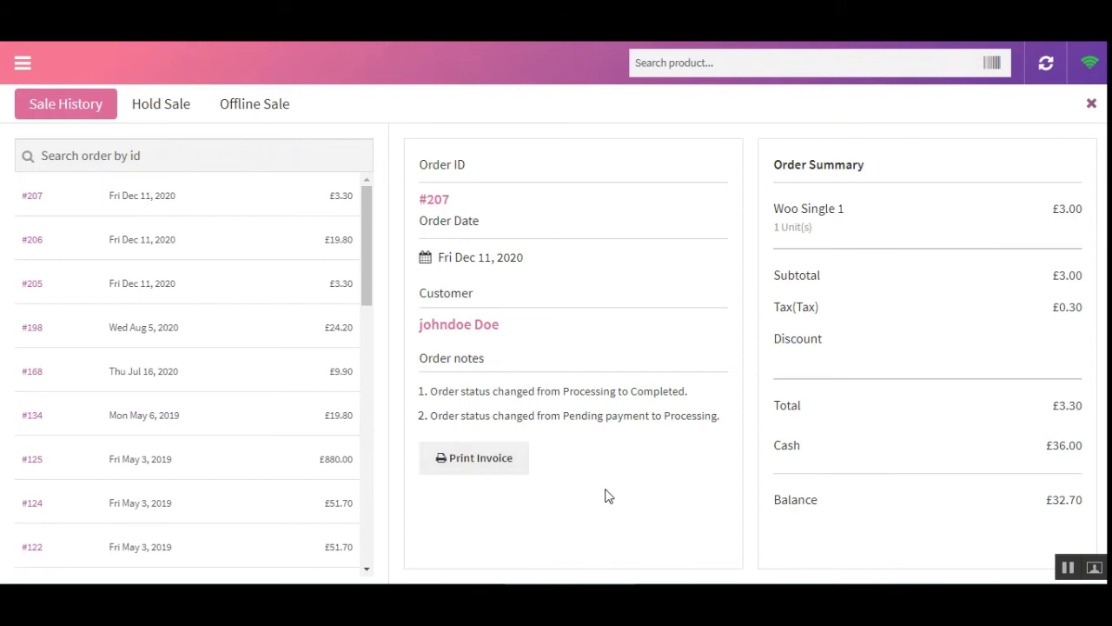
click(24, 65)
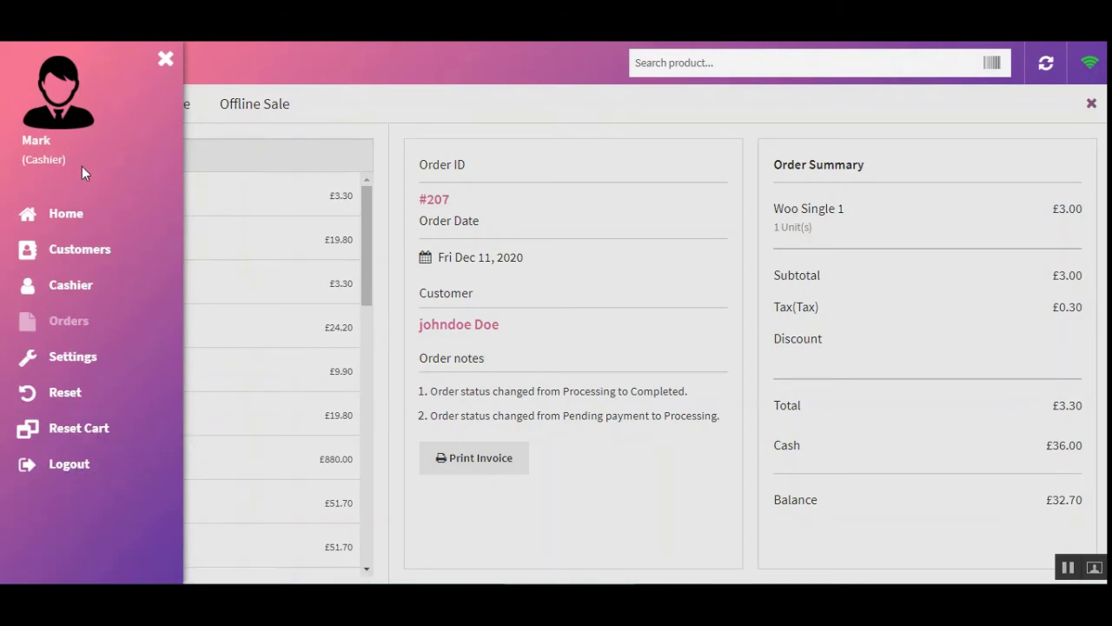
click(49, 396)
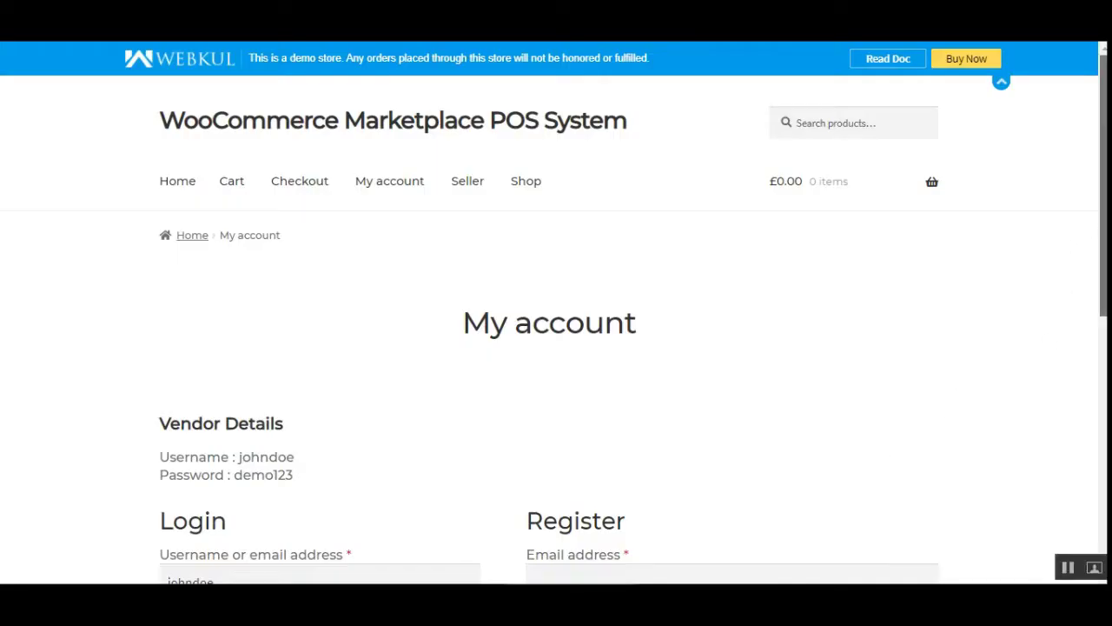
- Sign in to the vendor account from the My account page
scroll(1060, 310, down, 2)
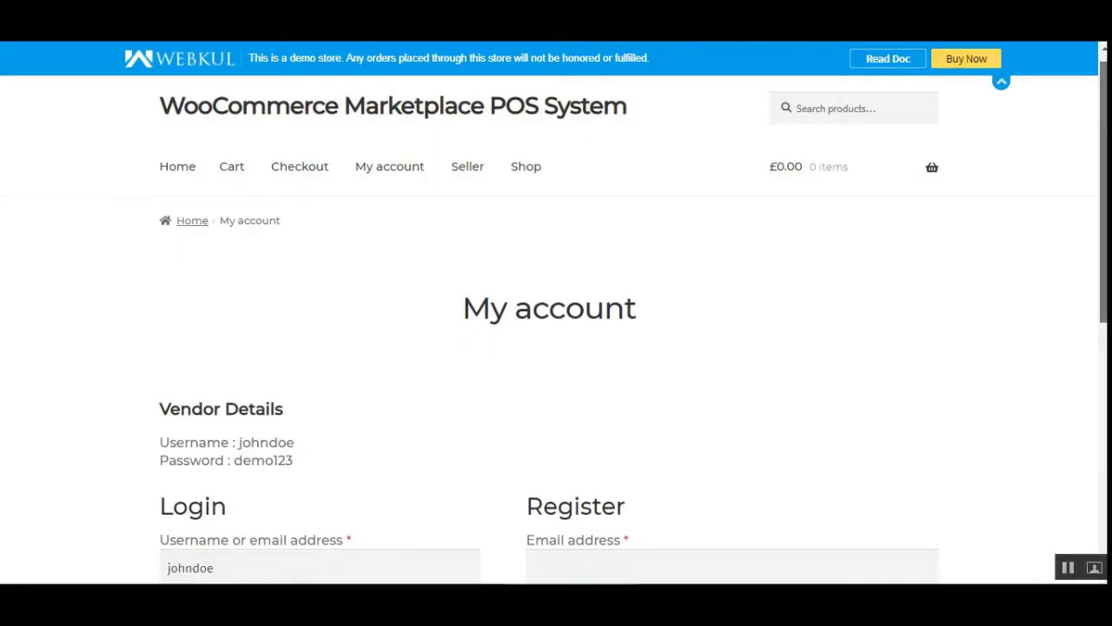
scroll(221, 315, down, 2)
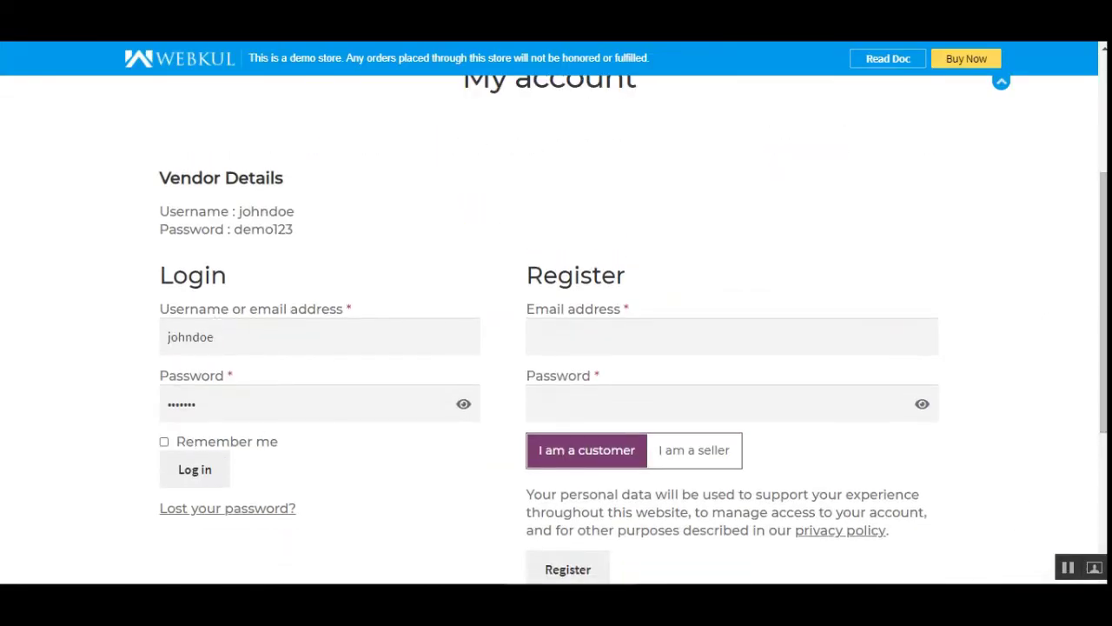
scroll(298, 318, down, 6)
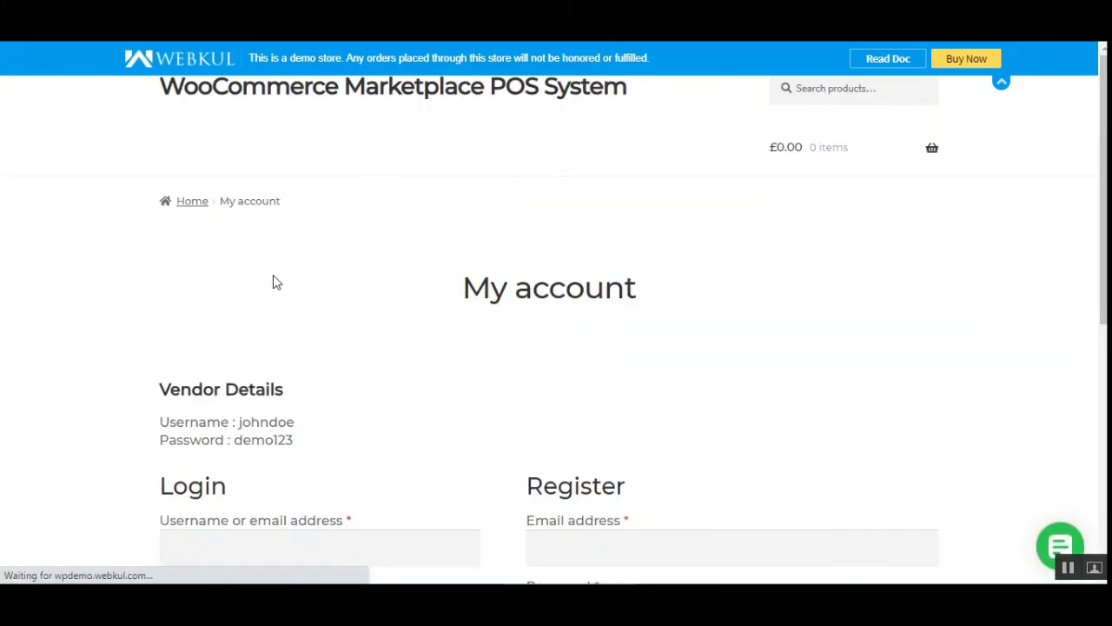
scroll(260, 278, down, 5)
scroll(258, 304, up, 1)
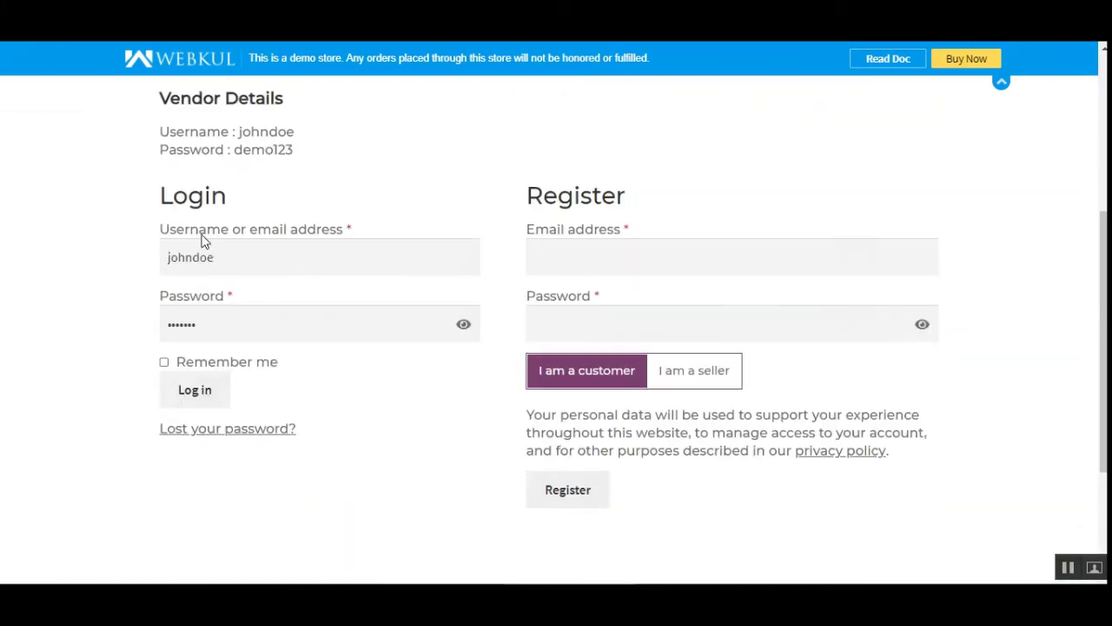
click(198, 391)
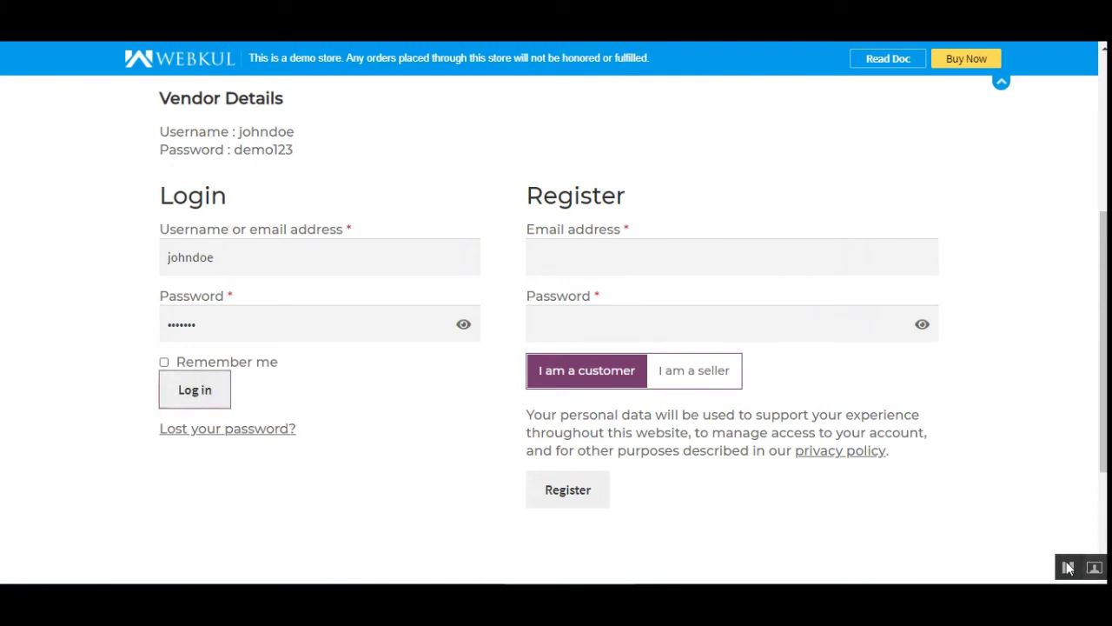
- Open order #207 from the seller's POS Orders list
scroll(1034, 347, down, 7)
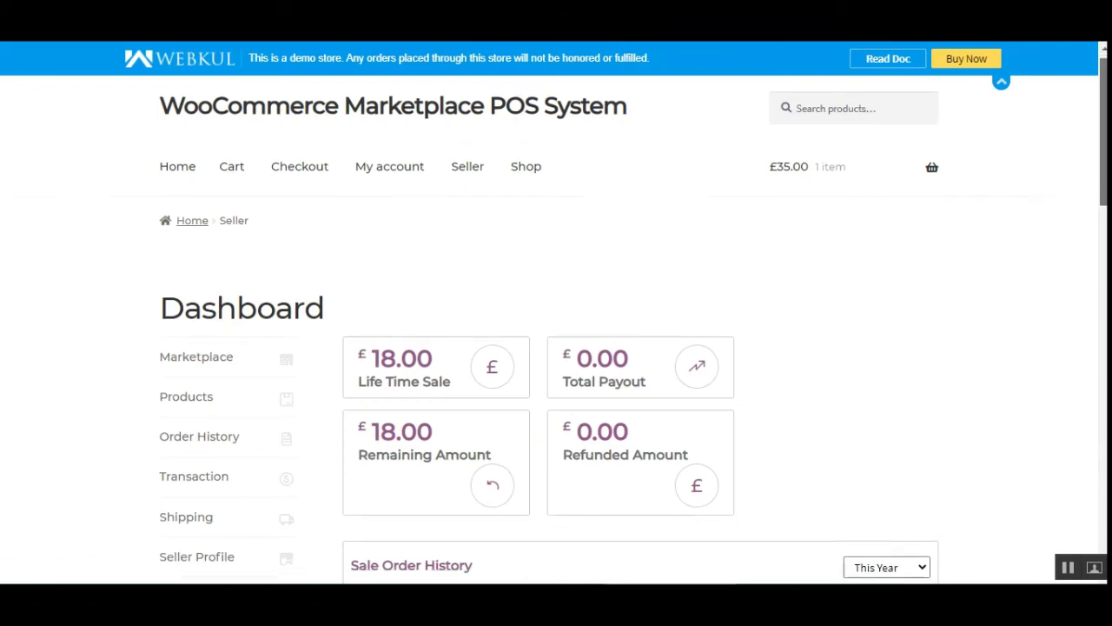
scroll(153, 293, up, 2)
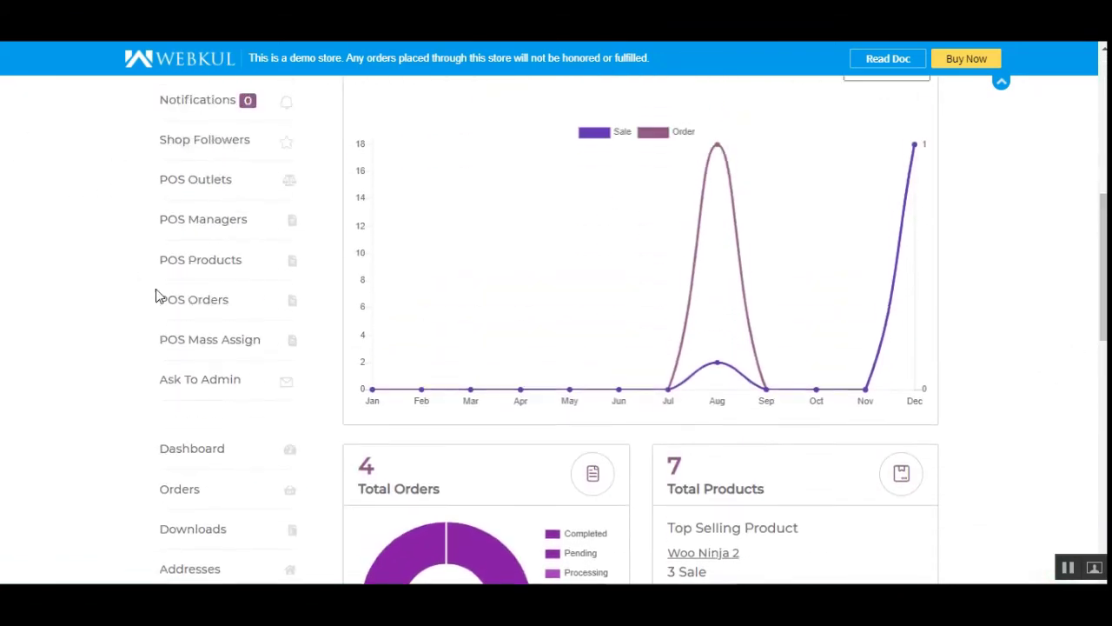
click(209, 363)
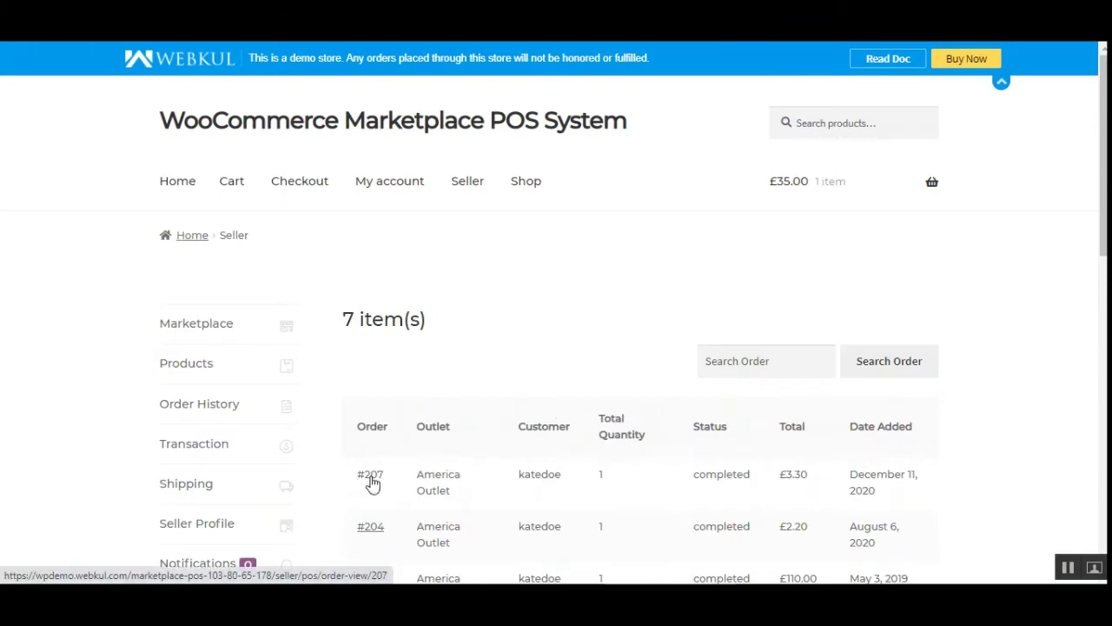
click(372, 484)
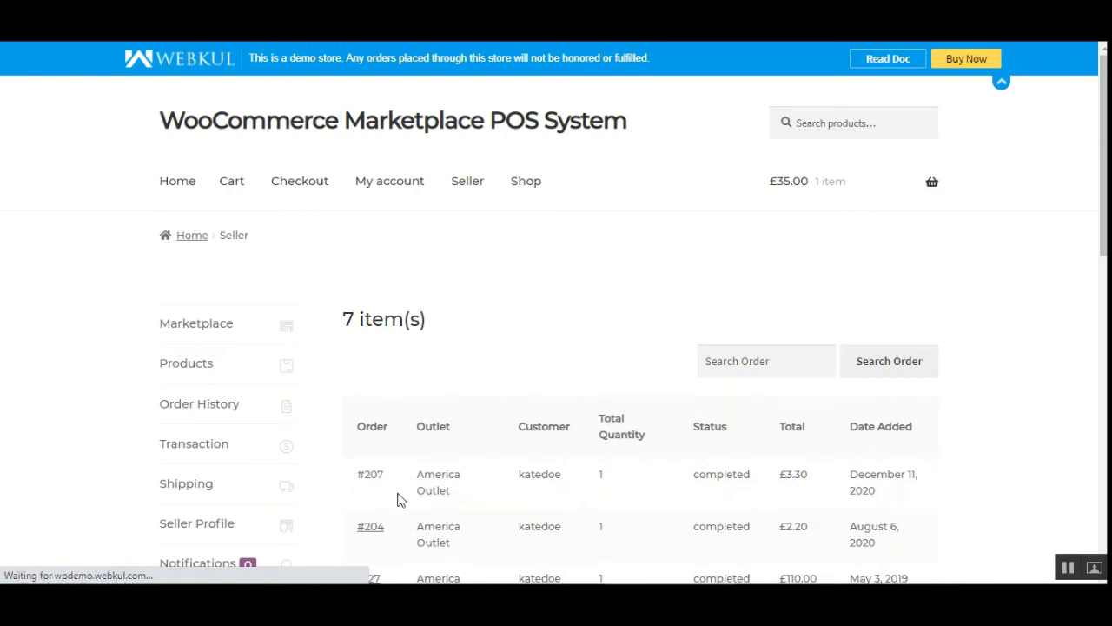
scroll(861, 443, down, 3)
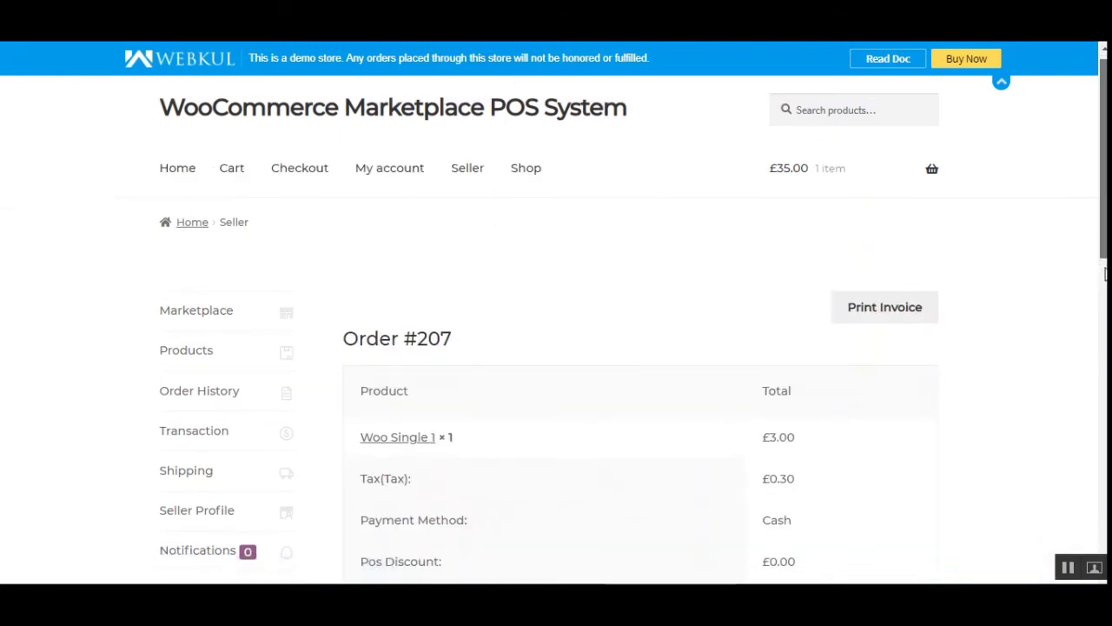
drag(453, 242, 761, 294)
scroll(472, 422, down, 1)
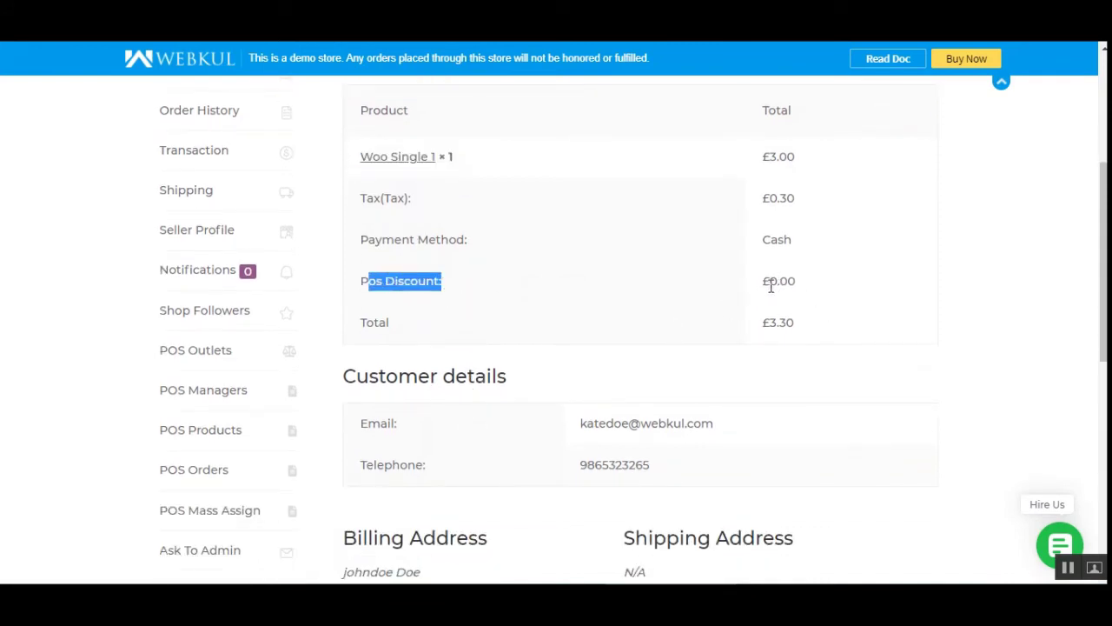
scroll(516, 414, down, 2)
scroll(425, 333, up, 1)
click(422, 299)
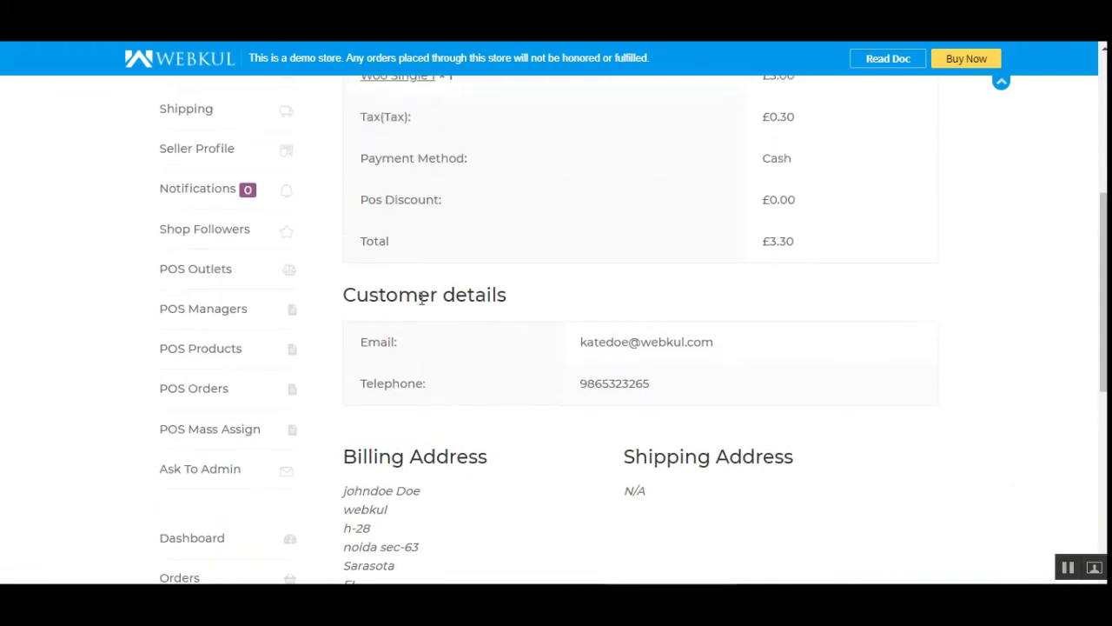
drag(375, 297, 487, 296)
scroll(539, 415, up, 2)
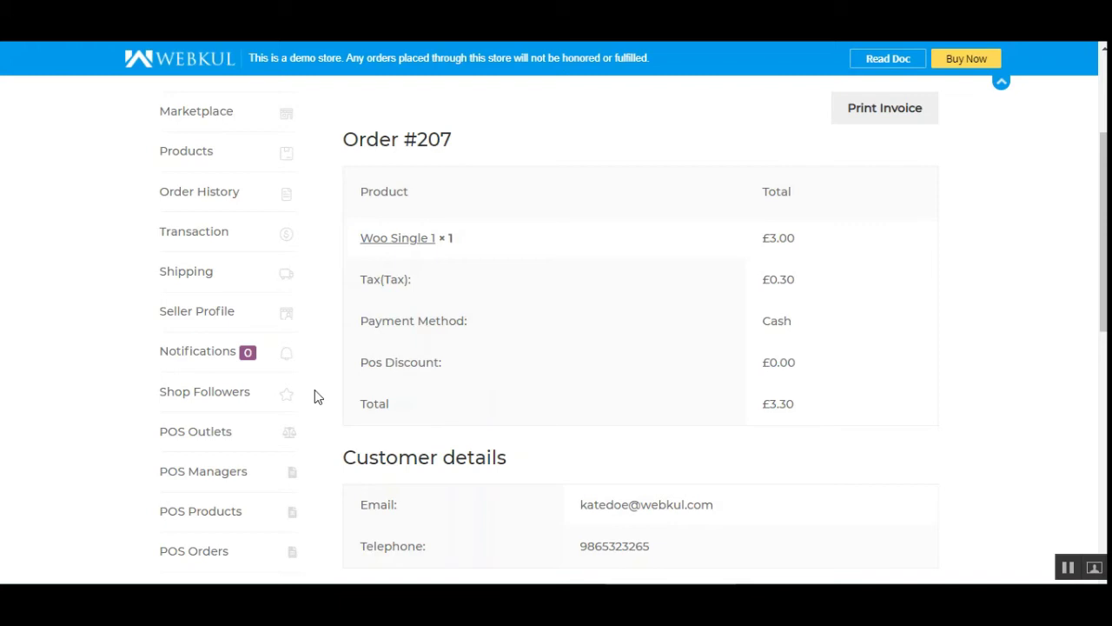
scroll(317, 397, down, 4)
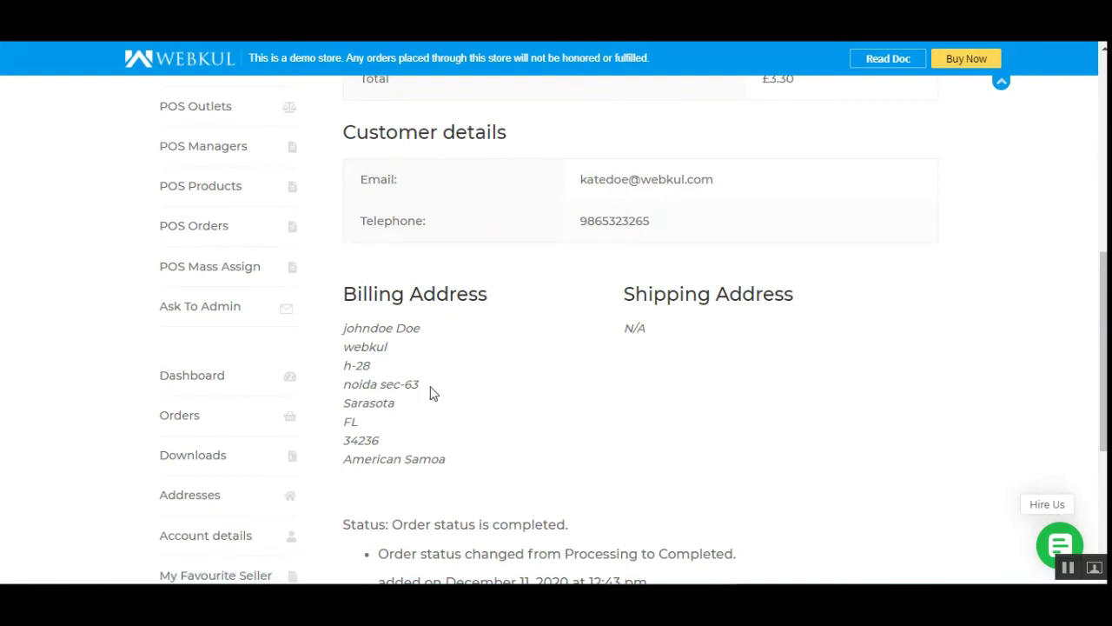
scroll(434, 396, up, 2)
scroll(331, 313, up, 3)
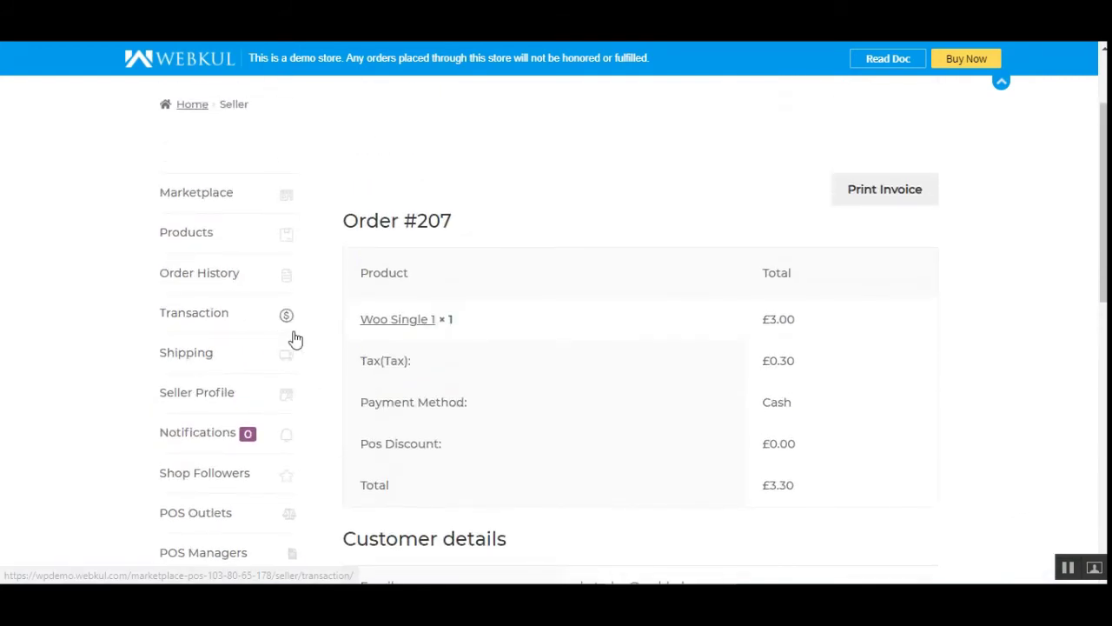
scroll(304, 357, down, 2)
scroll(316, 342, down, 2)
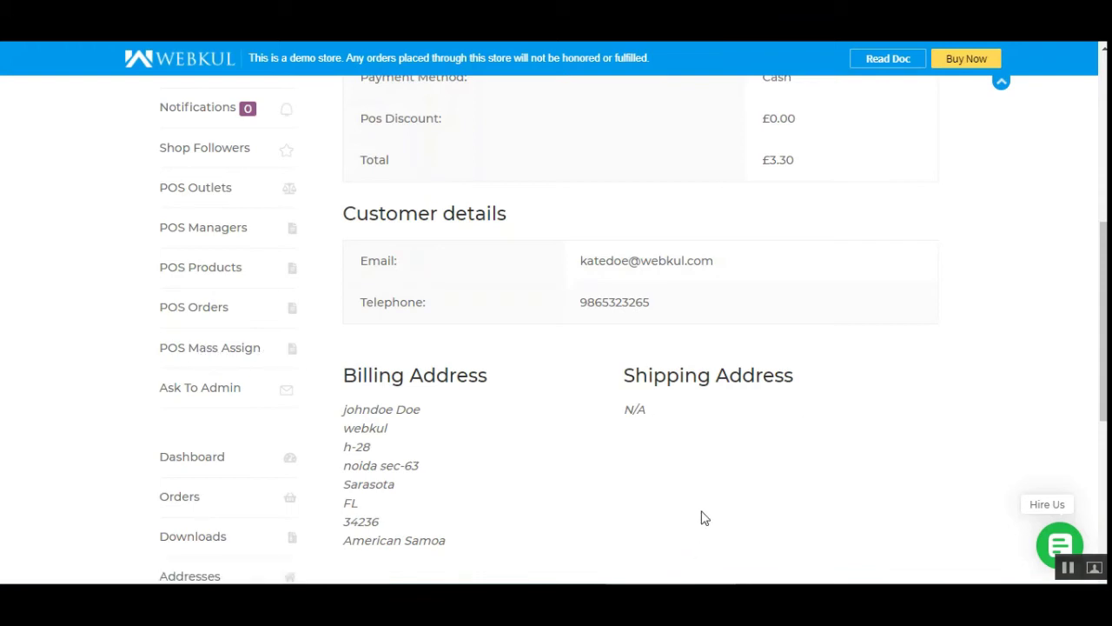
drag(1106, 352, 1105, 285)
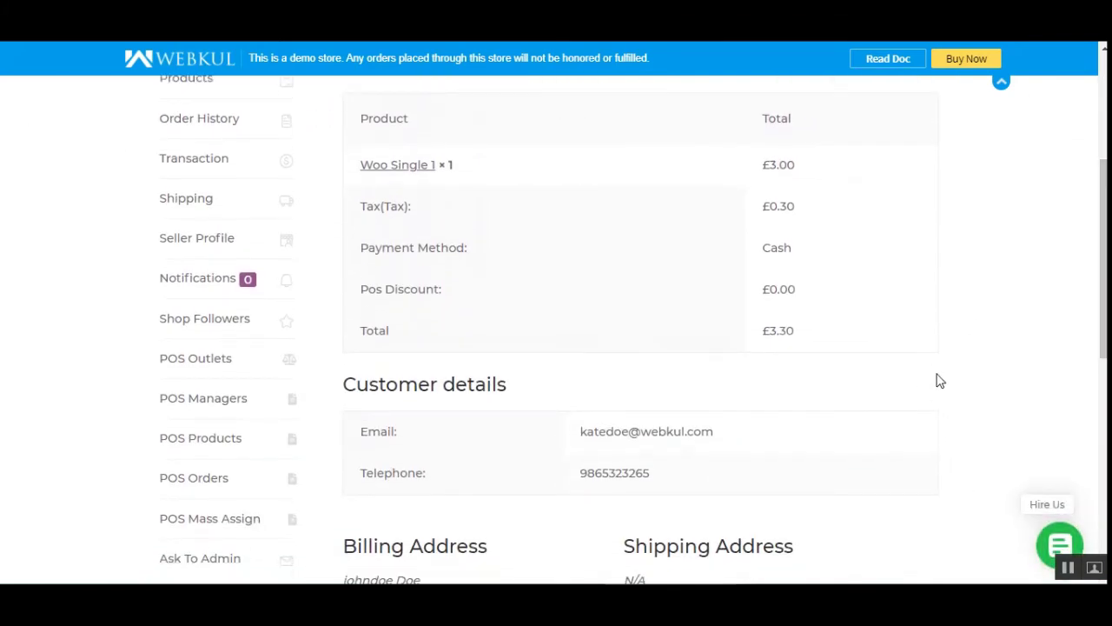
key(F5)
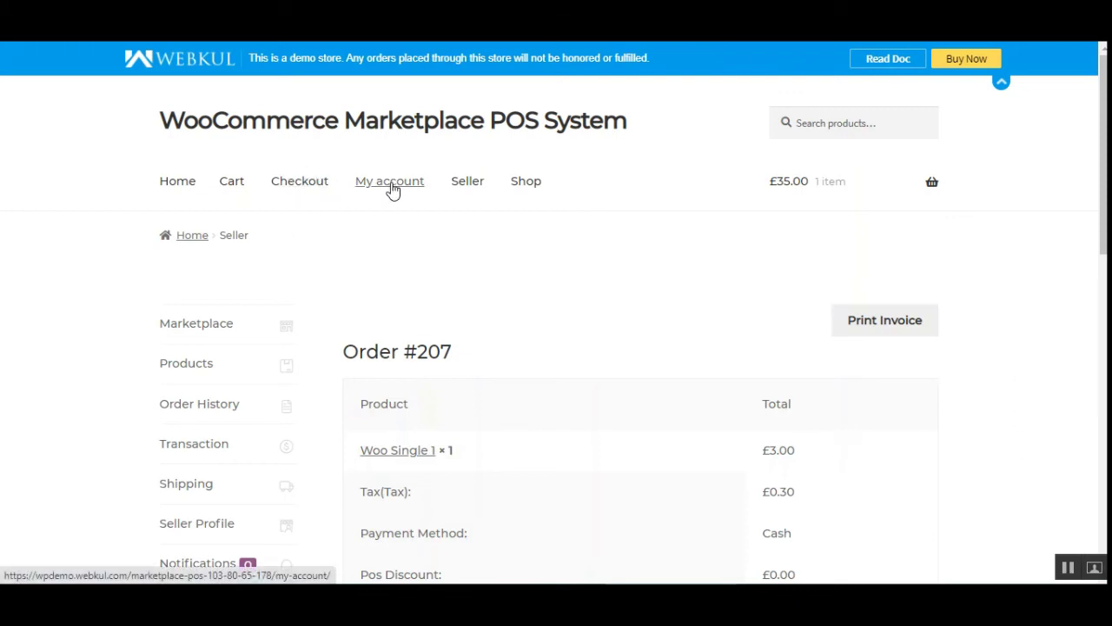
scroll(296, 317, down, 5)
scroll(274, 310, up, 1)
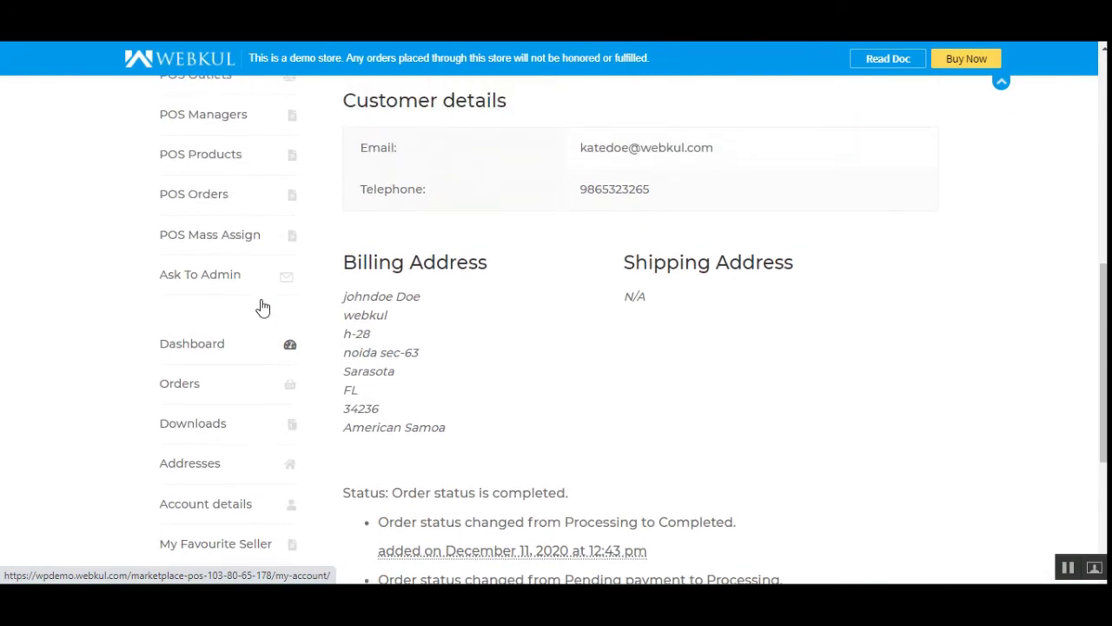
scroll(258, 308, down, 3)
- Log out of the vendor account and sign in to WordPress Admin as administrator
click(197, 345)
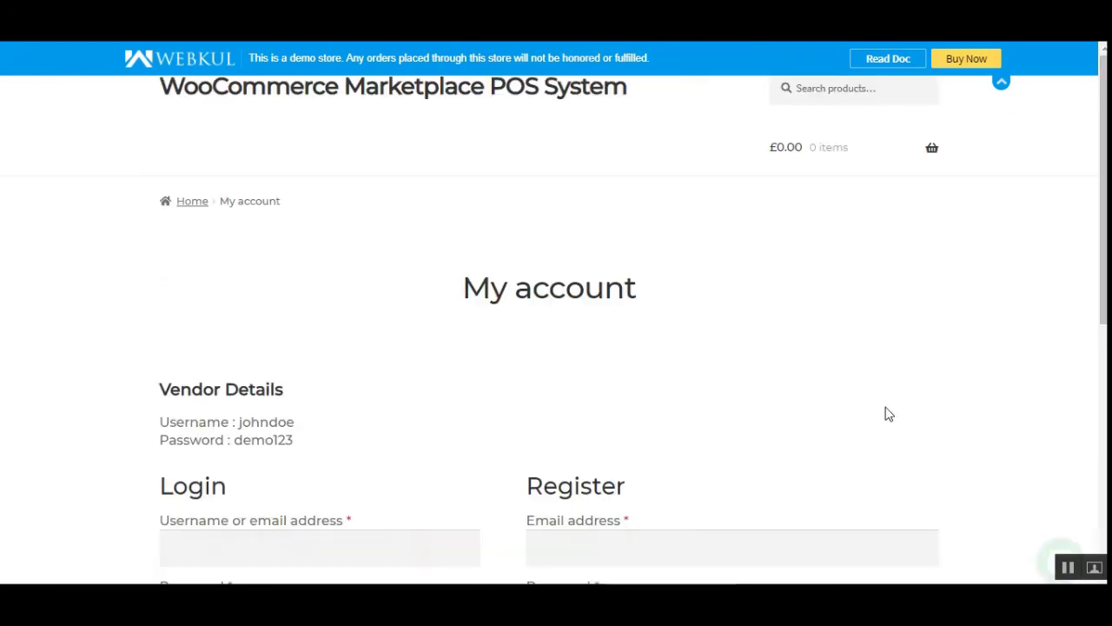
scroll(631, 417, down, 3)
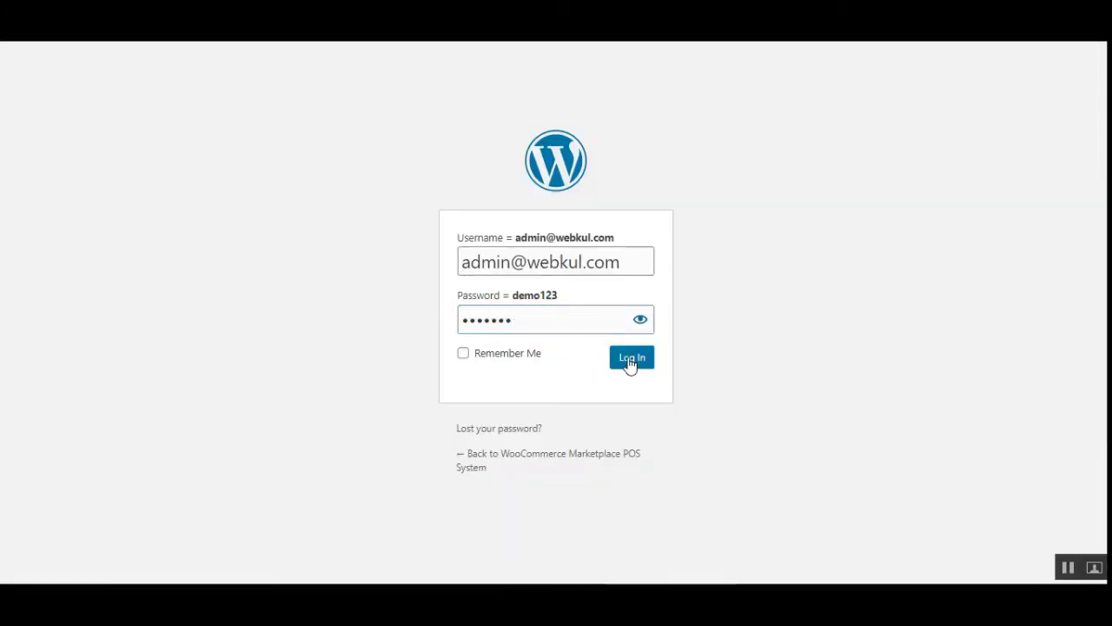
click(631, 362)
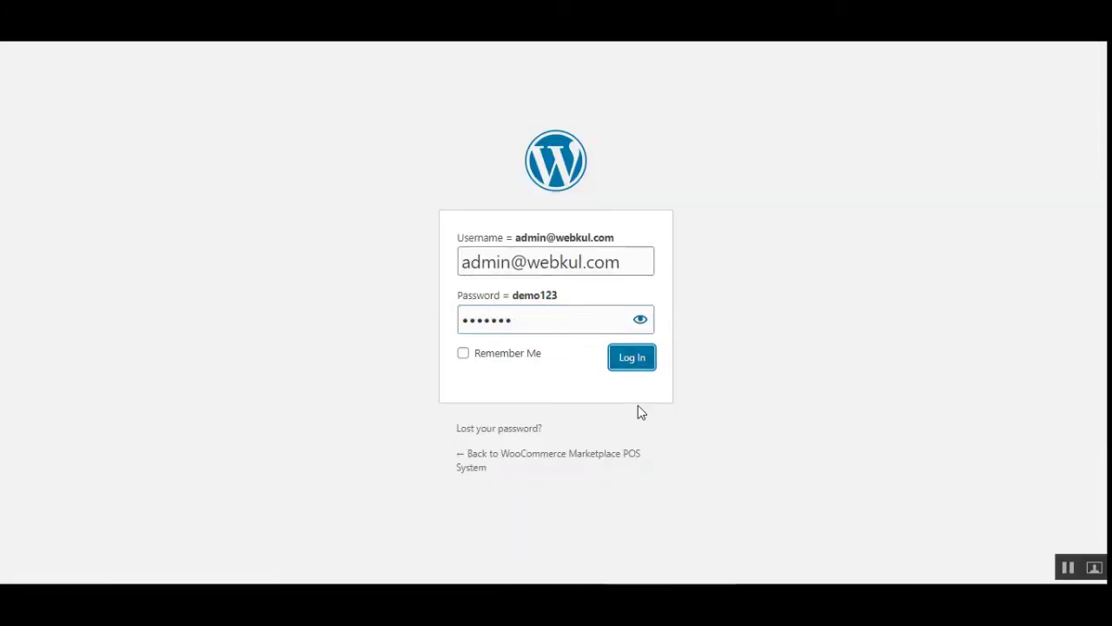
click(633, 348)
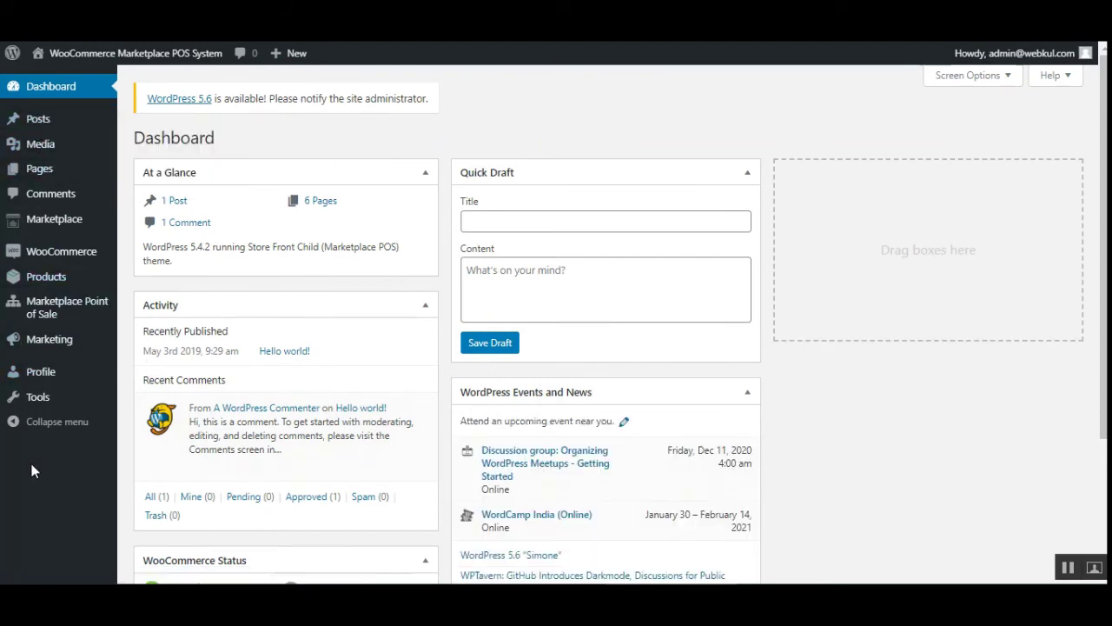
mouse_move(87, 311)
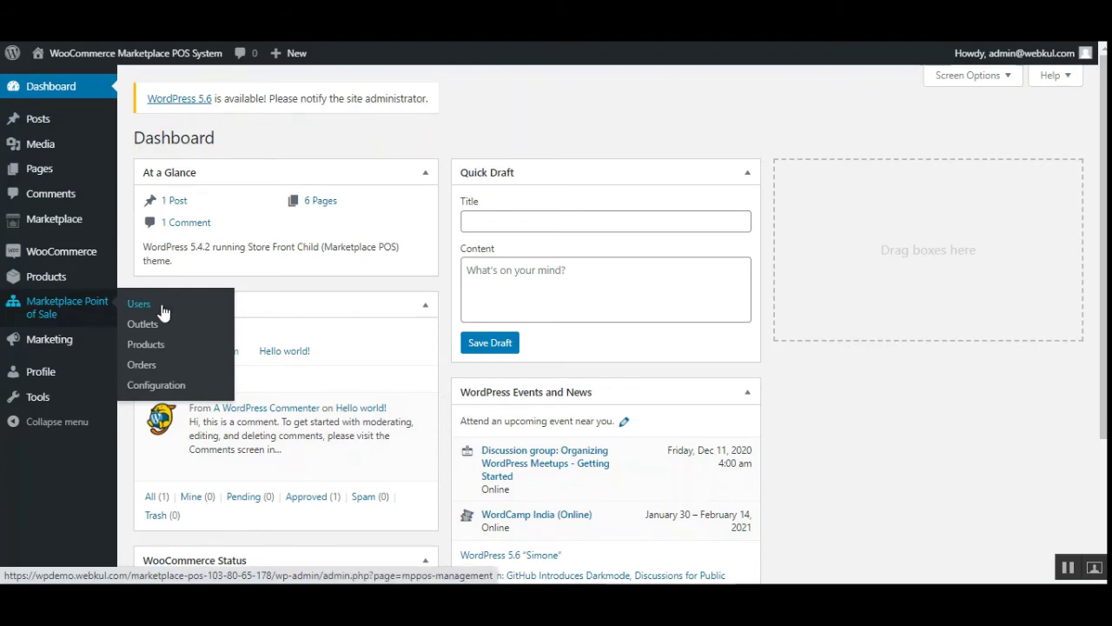
- Open the POS Configuration page and note the POS Heading Login and POS Footer Text fields
click(199, 388)
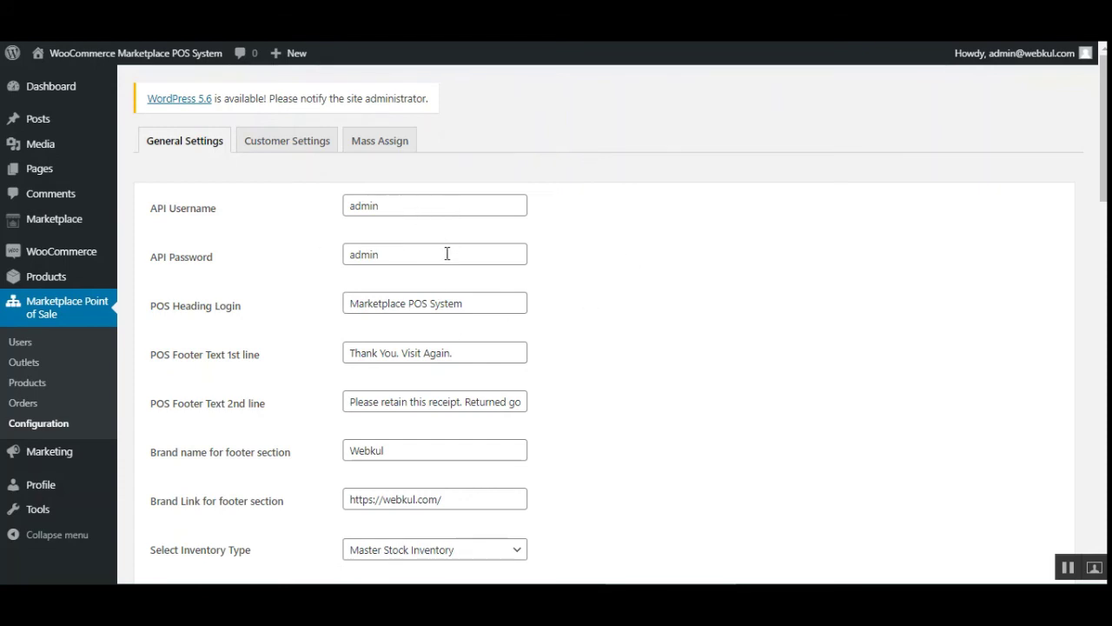
scroll(442, 260, down, 2)
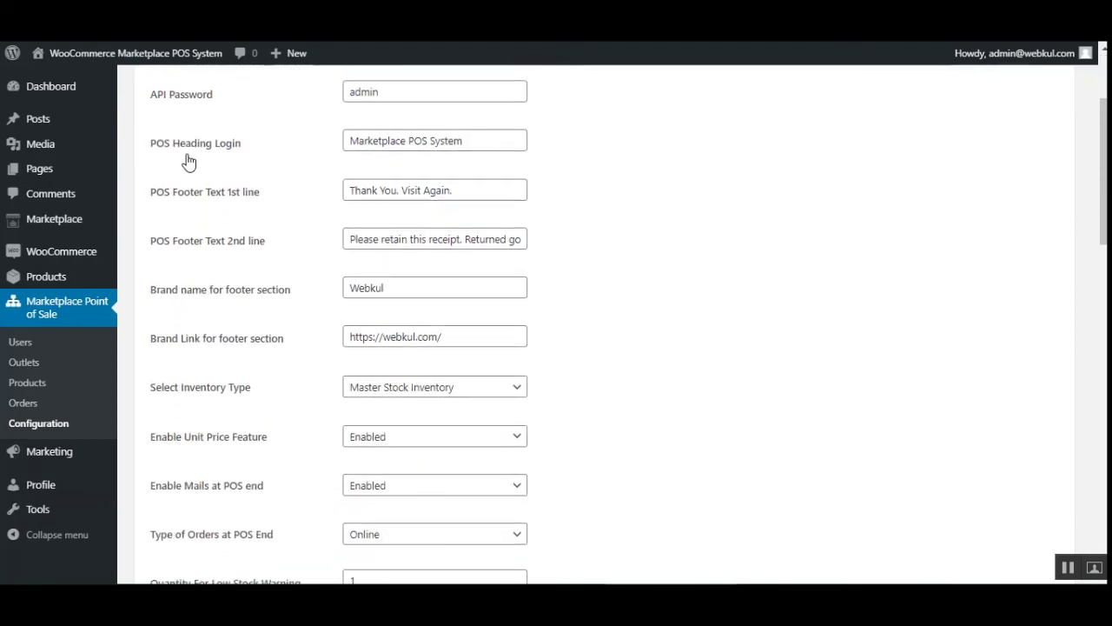
drag(170, 144, 241, 146)
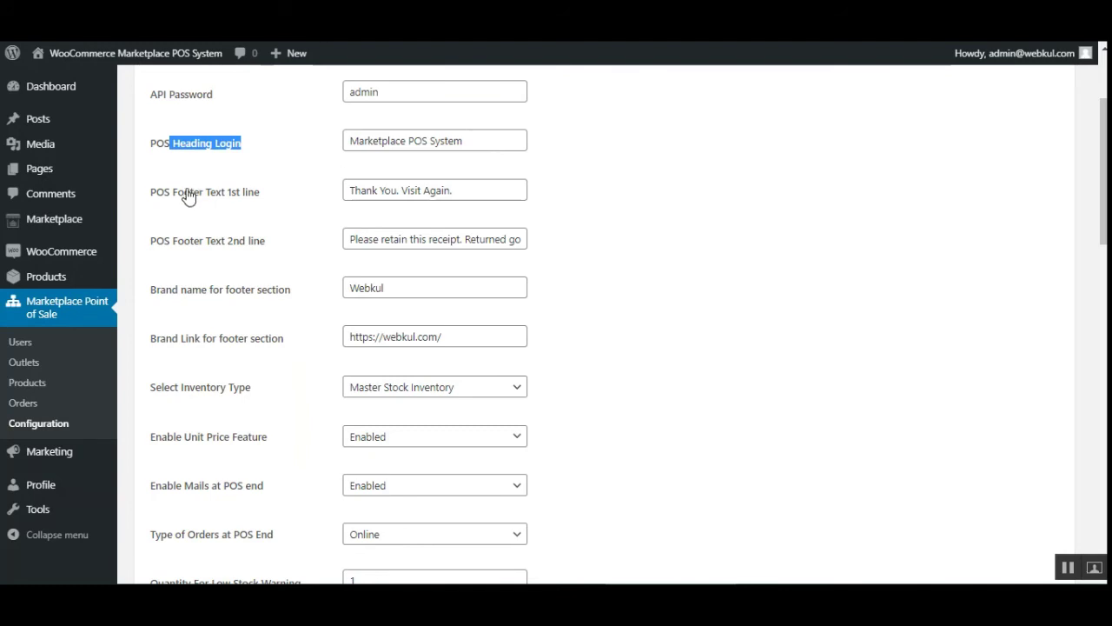
drag(184, 194, 273, 219)
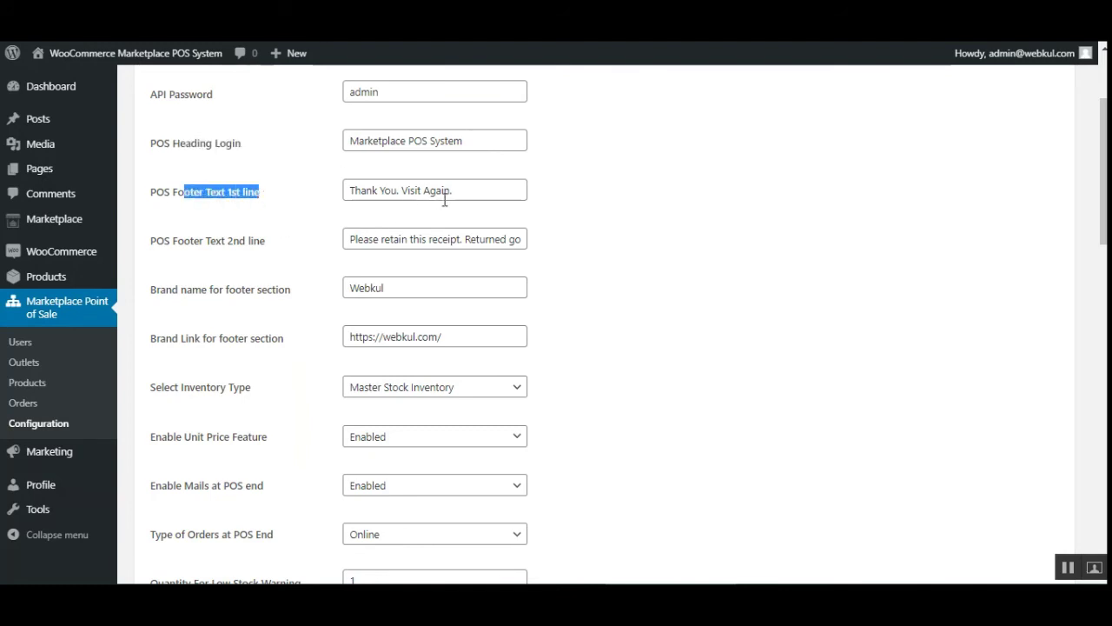
scroll(214, 405, down, 1)
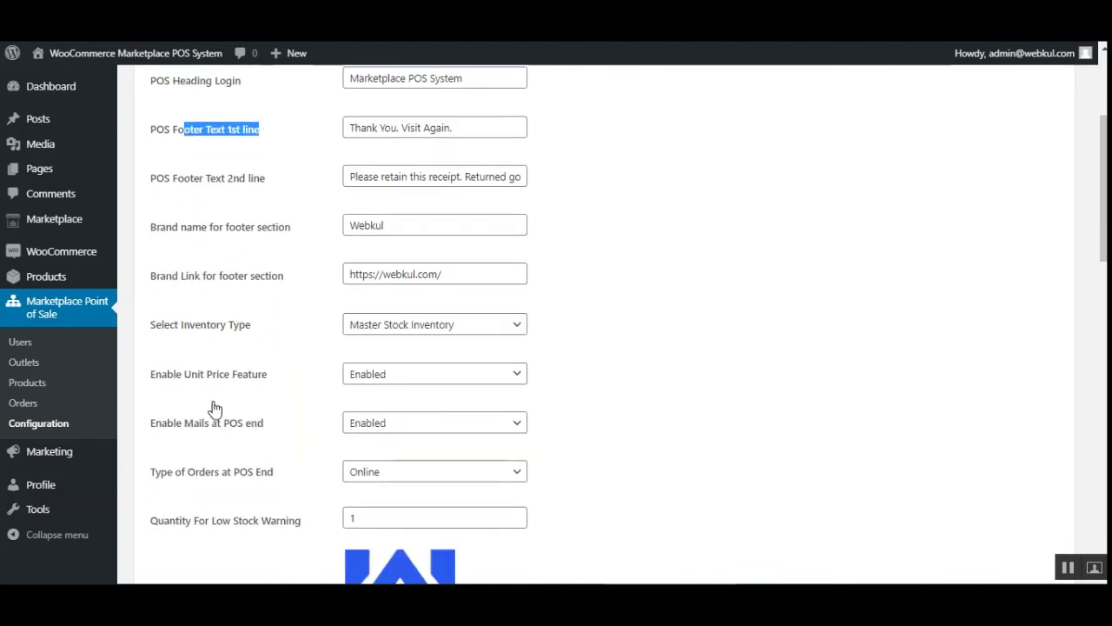
- Switch Select Inventory Type to Centralized Stock Inventory, then back to Master Stock Inventory
drag(162, 306, 251, 307)
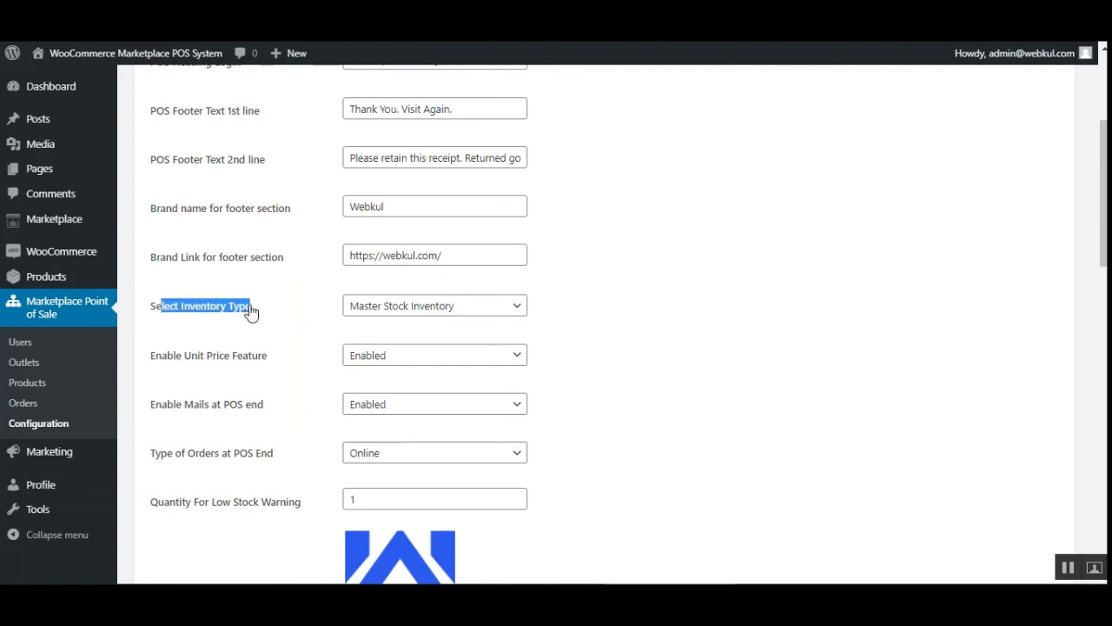
click(435, 318)
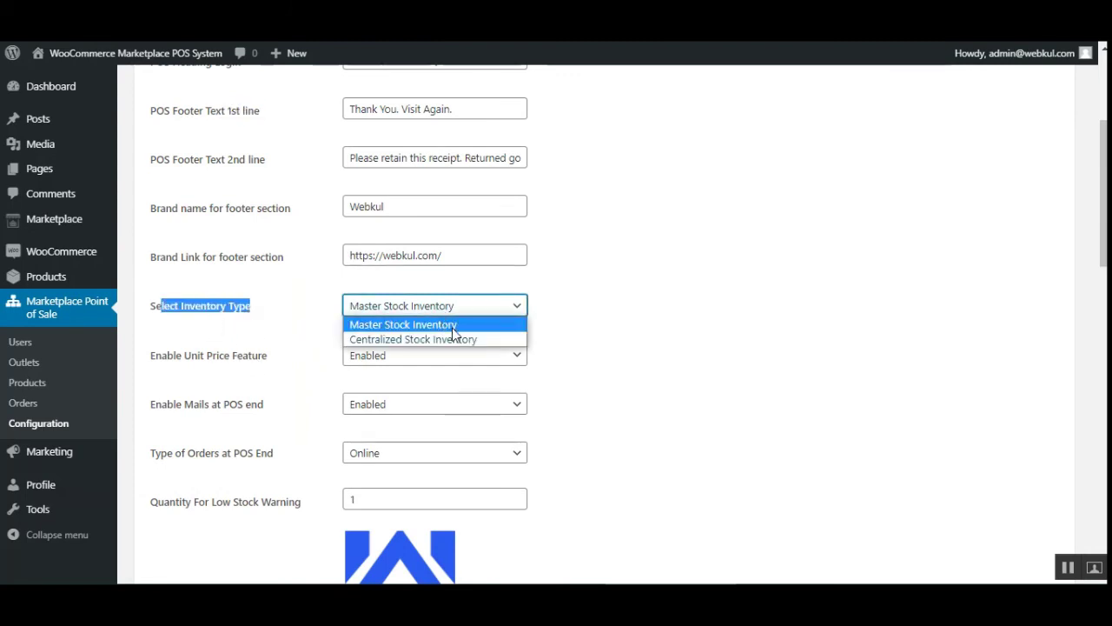
click(450, 340)
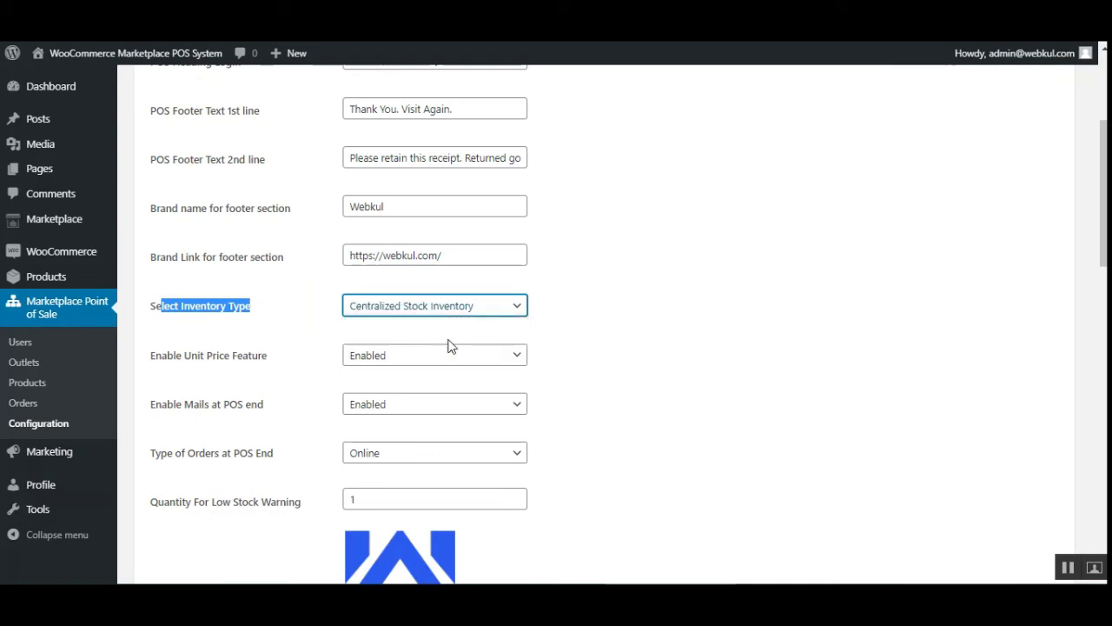
click(445, 308)
click(511, 326)
click(511, 326)
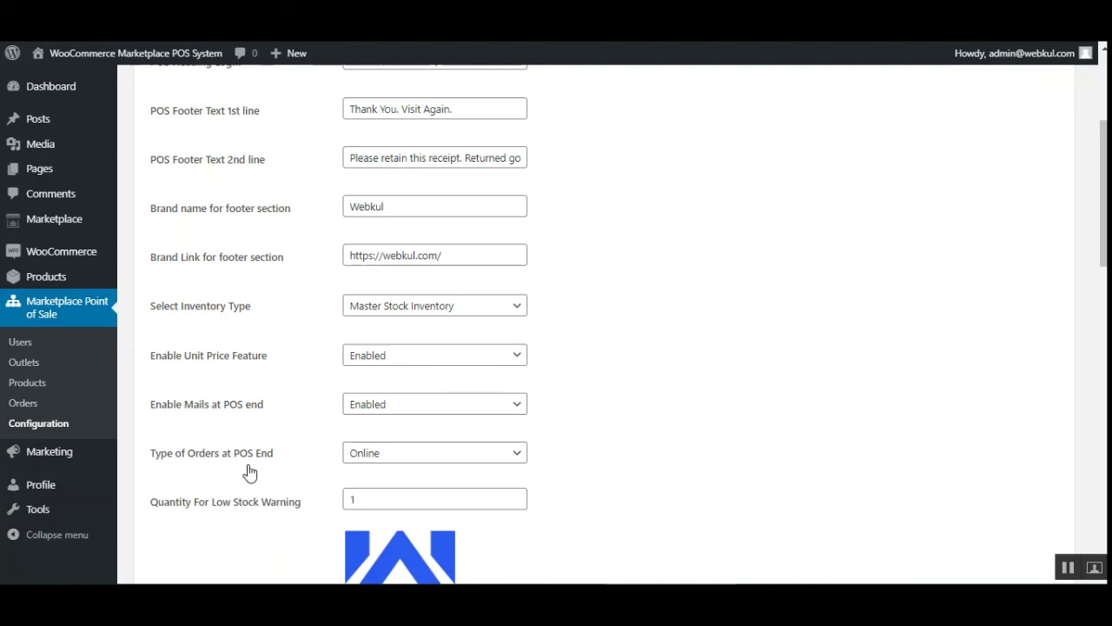
- Keep Online as the order type, note Quantity For Low Stock Warning, and review the remaining settings
click(432, 458)
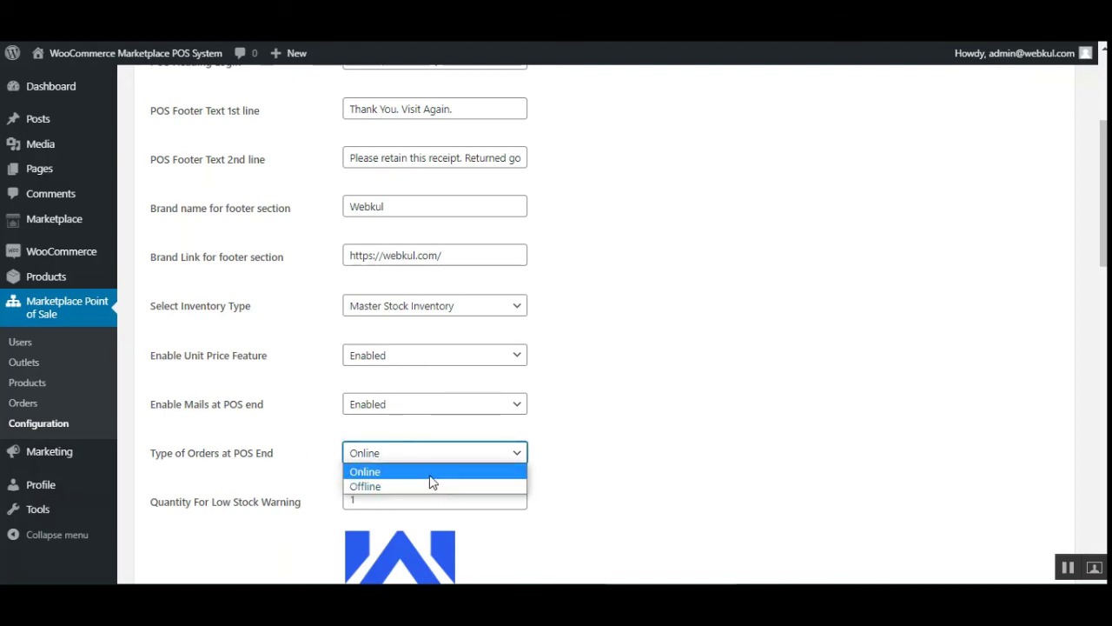
click(514, 467)
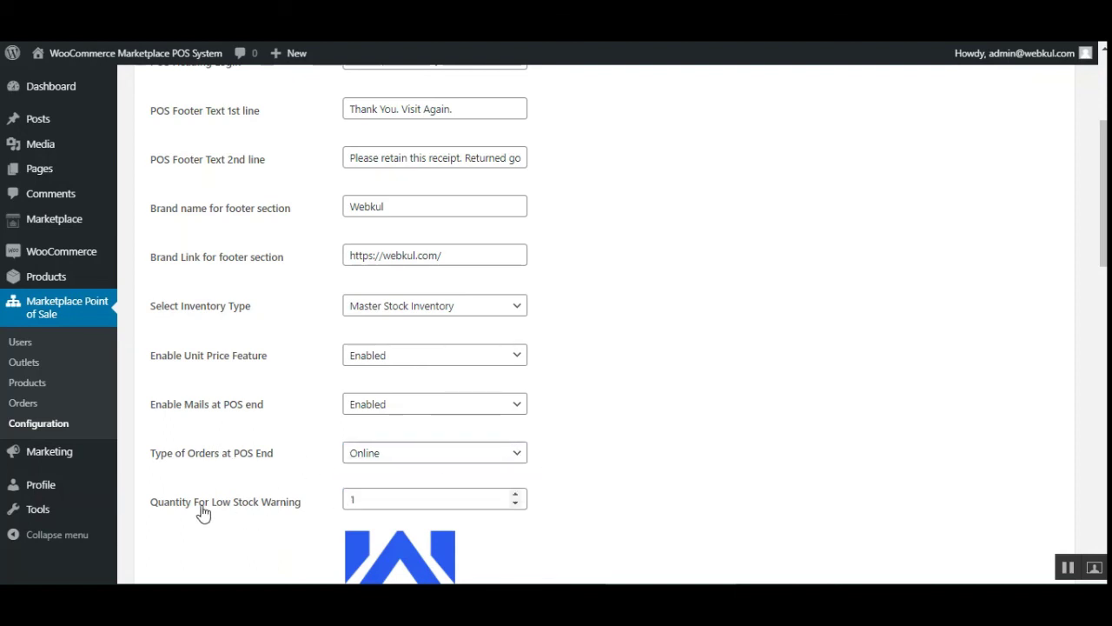
drag(185, 504, 289, 504)
scroll(434, 354, down, 4)
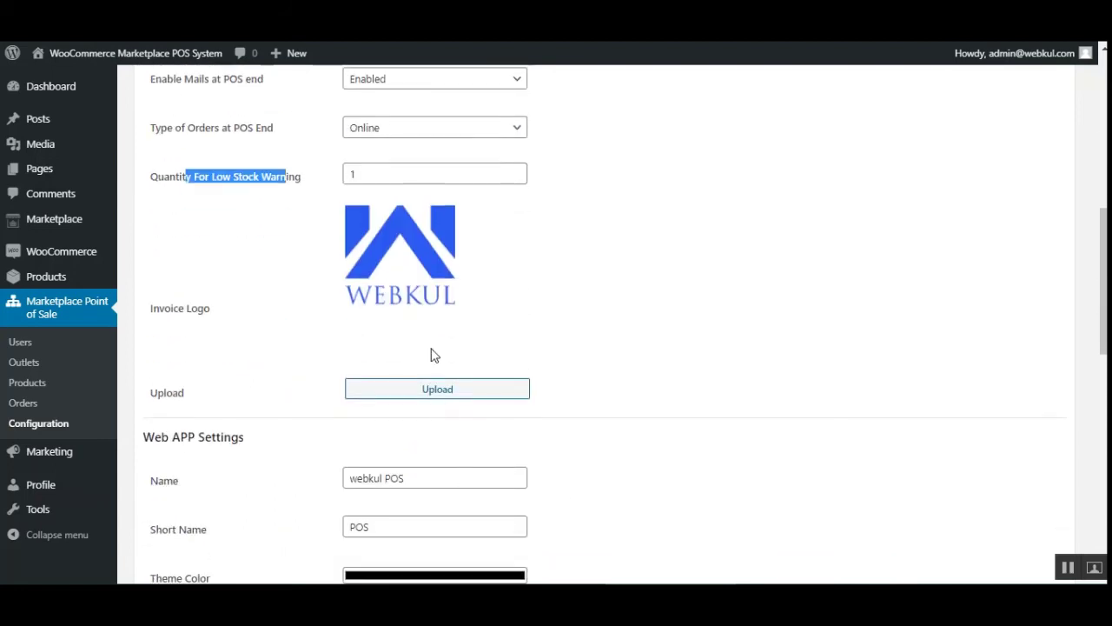
scroll(417, 423, down, 1)
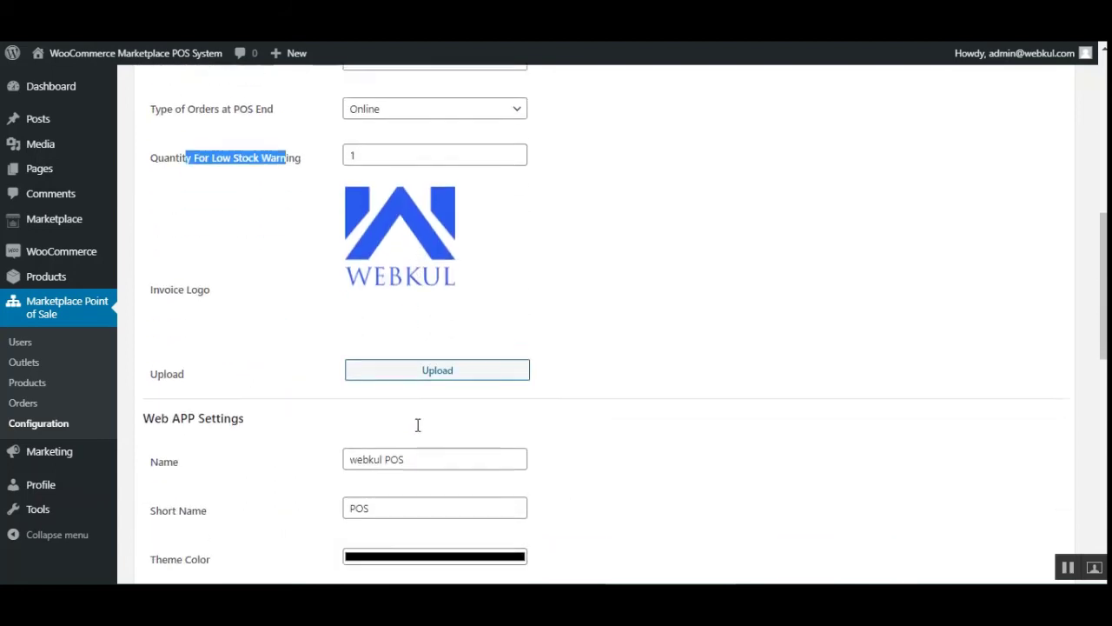
scroll(331, 461, down, 1)
scroll(326, 459, down, 1)
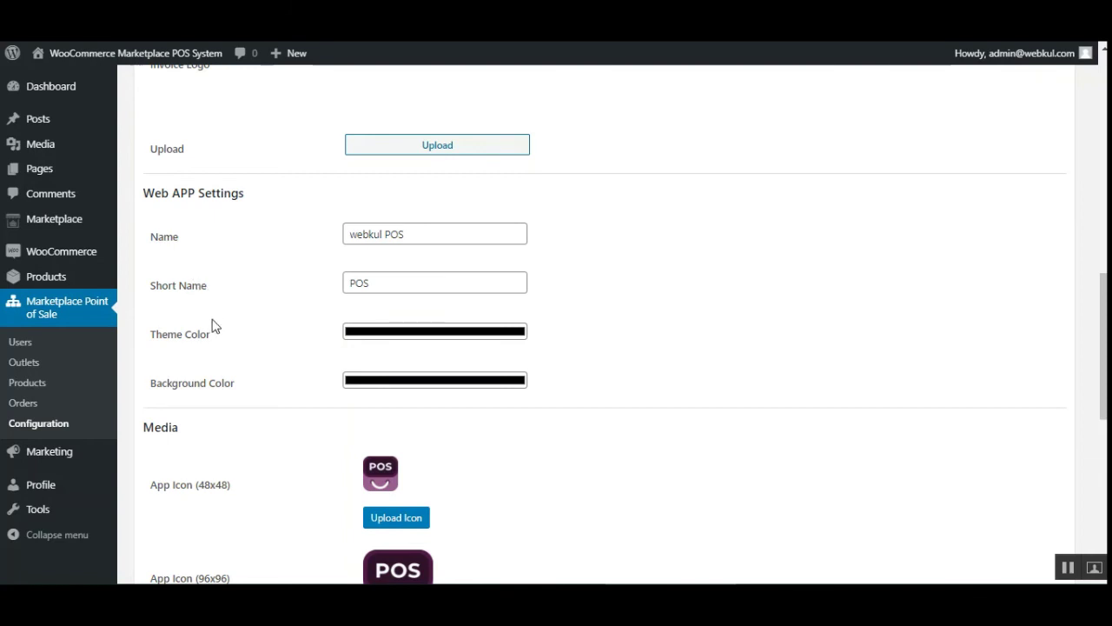
scroll(372, 409, down, 4)
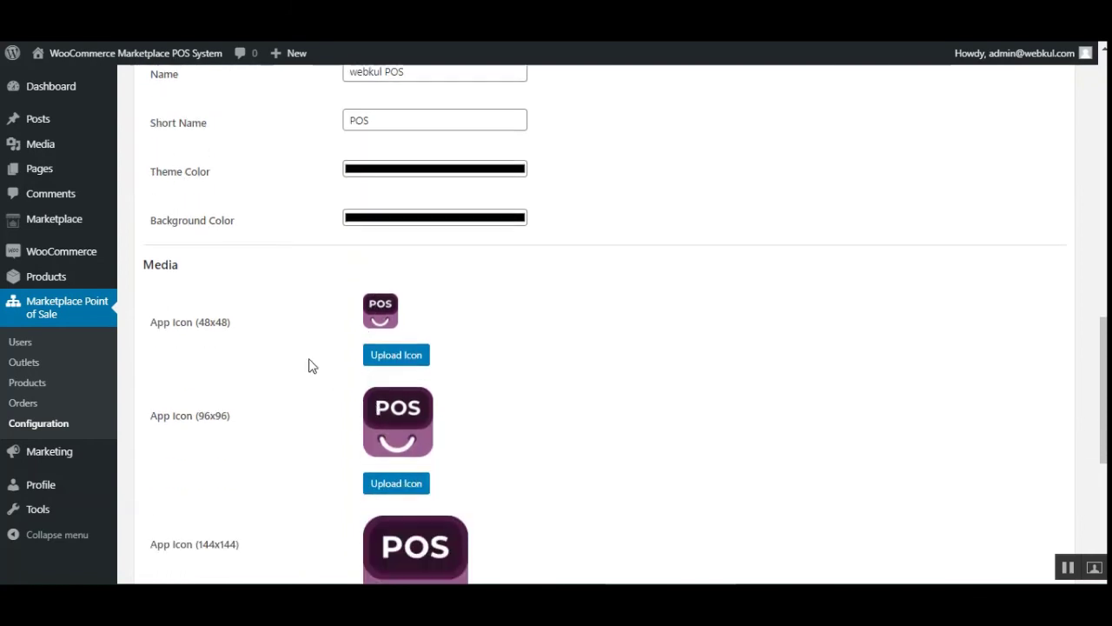
scroll(256, 343, down, 3)
scroll(322, 427, up, 1)
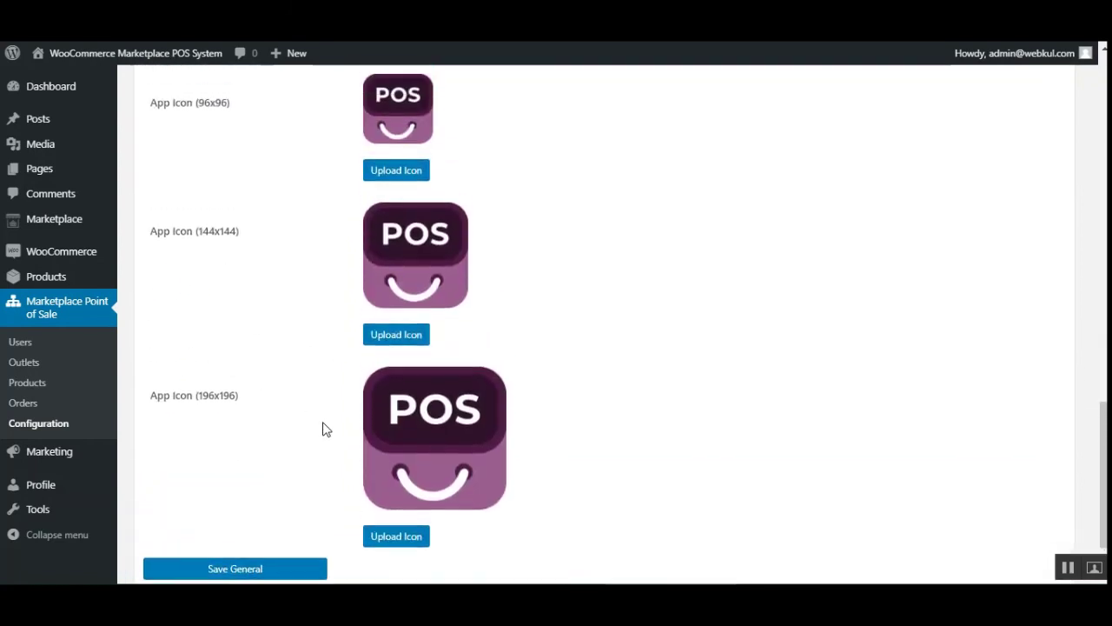
scroll(295, 478, down, 1)
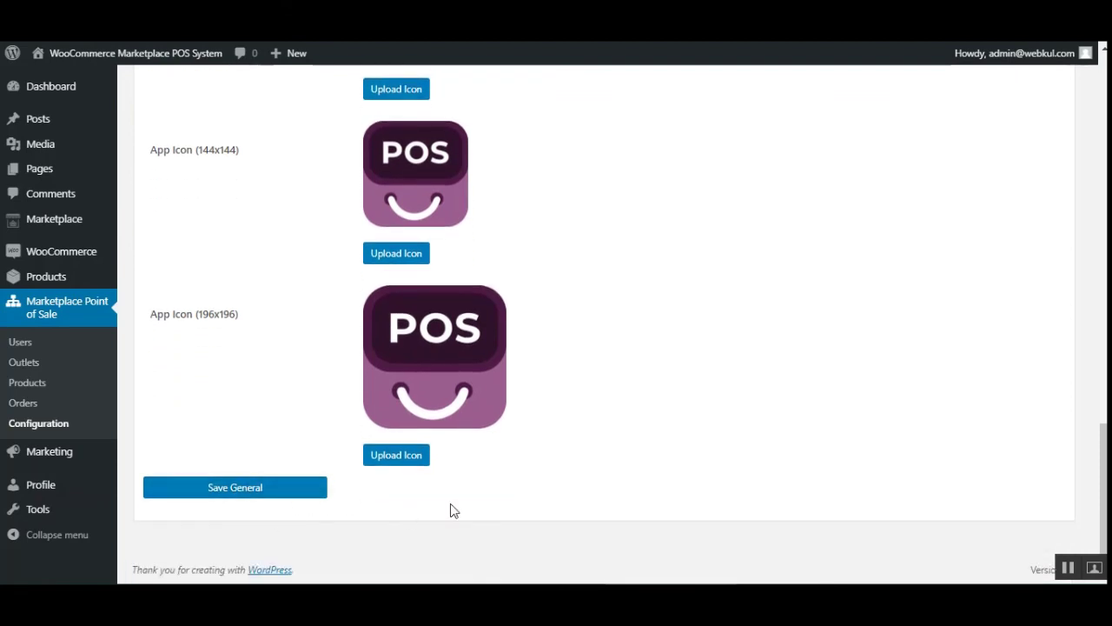
- View the POS users list and check which outlets the Add New user form offers
click(24, 344)
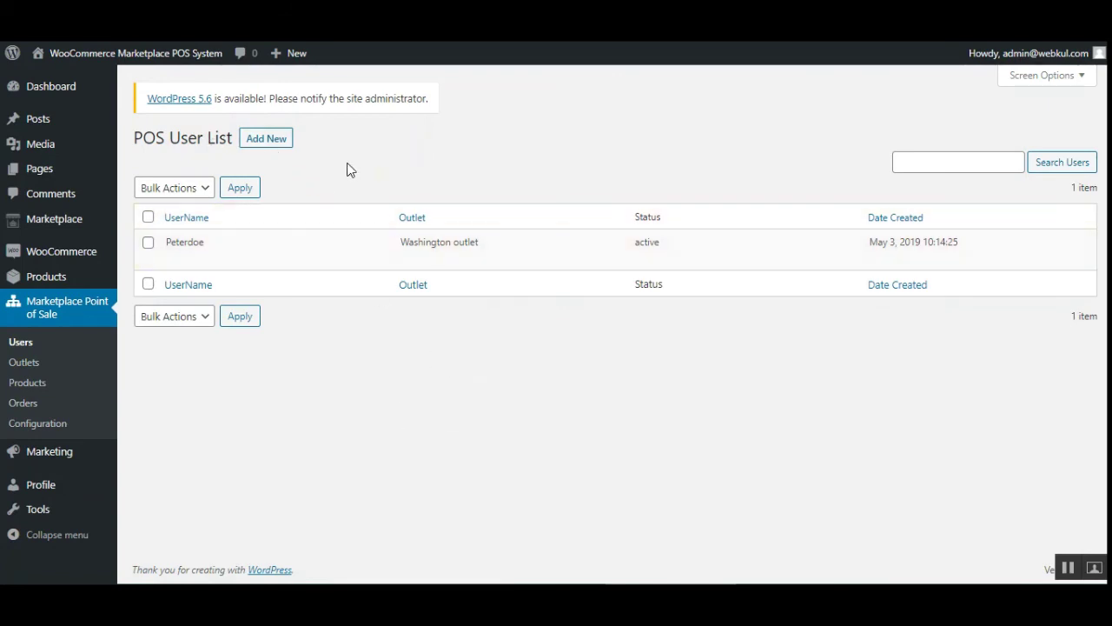
click(278, 153)
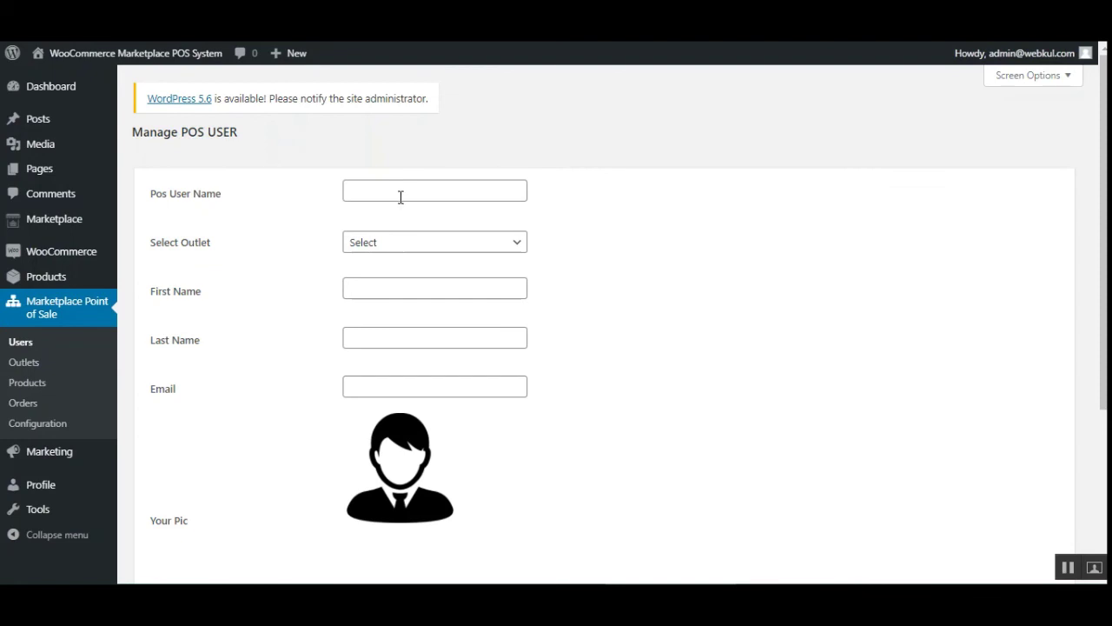
click(403, 240)
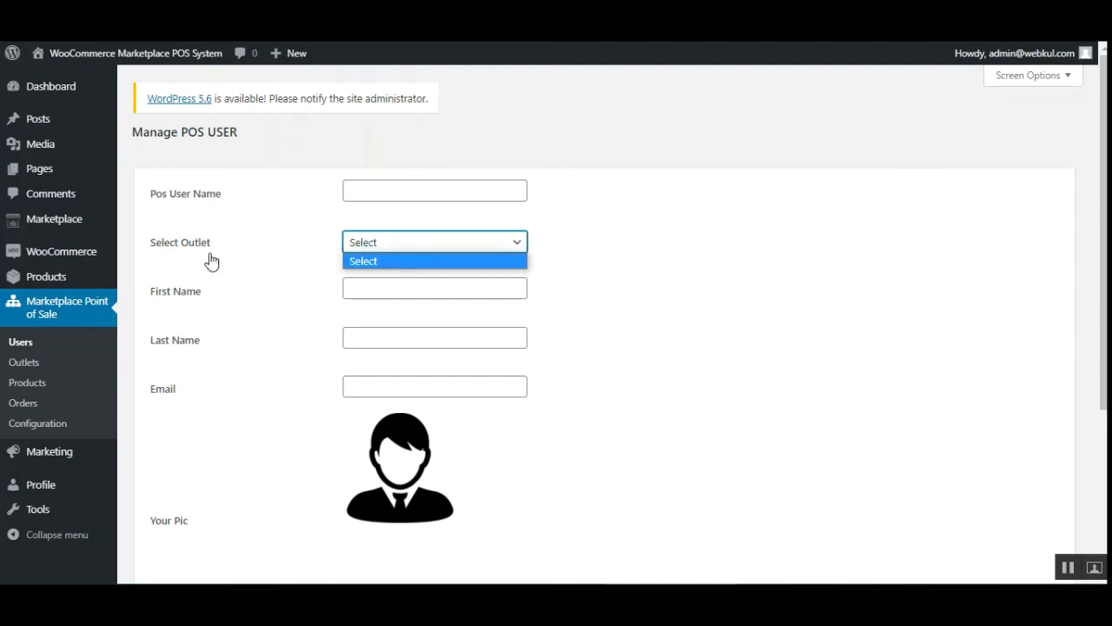
click(612, 266)
- Look over the rest of the new-user form, then bring up the Outlet List
scroll(318, 338, down, 3)
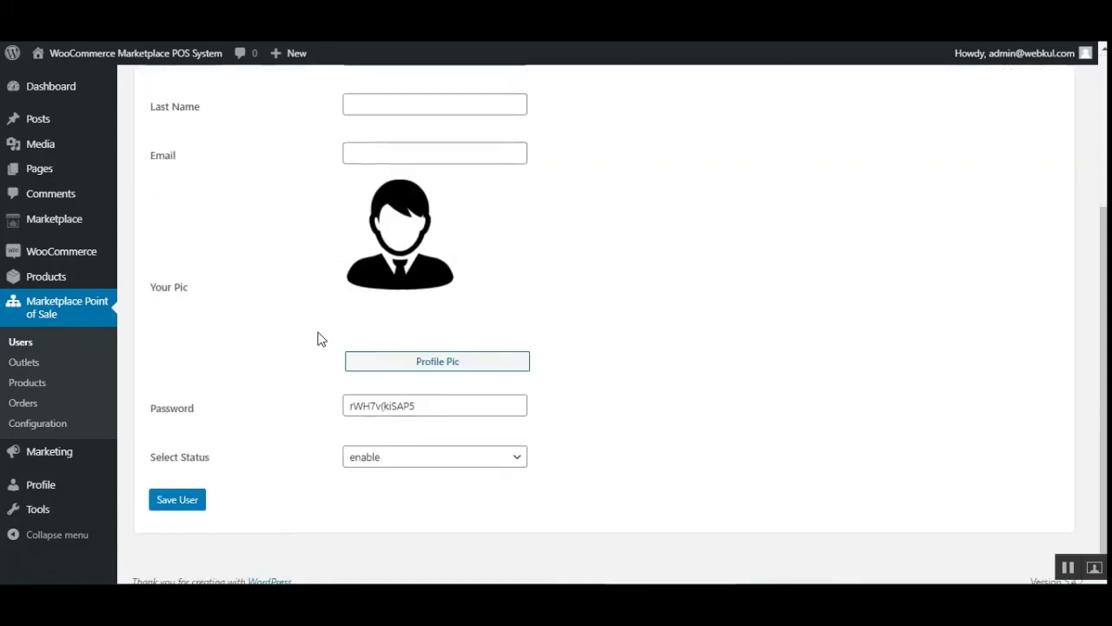
scroll(285, 444, up, 1)
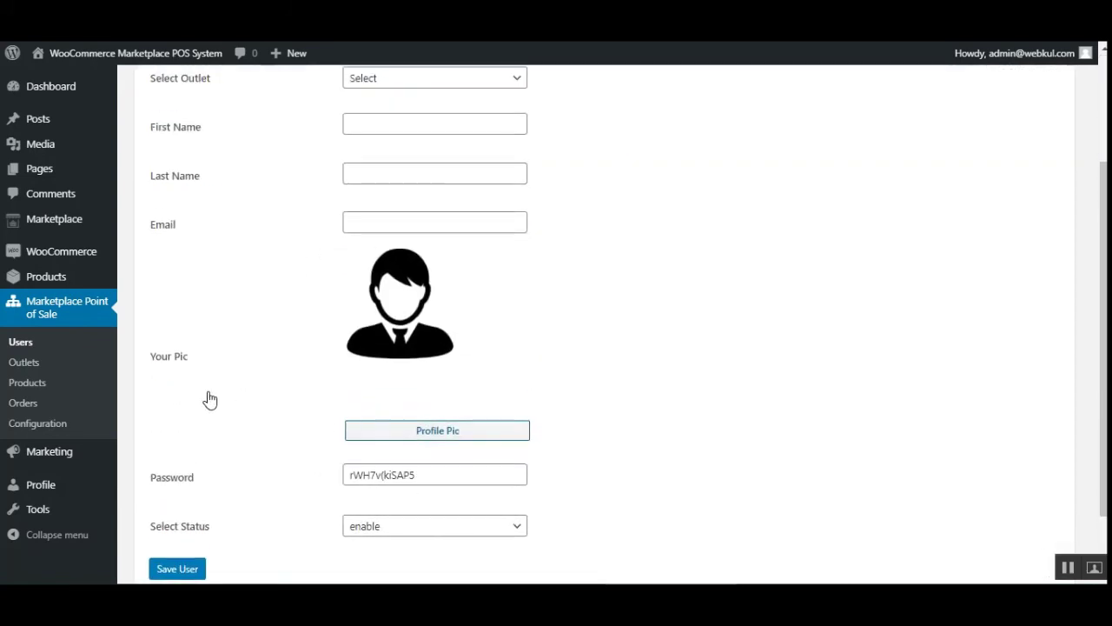
click(87, 359)
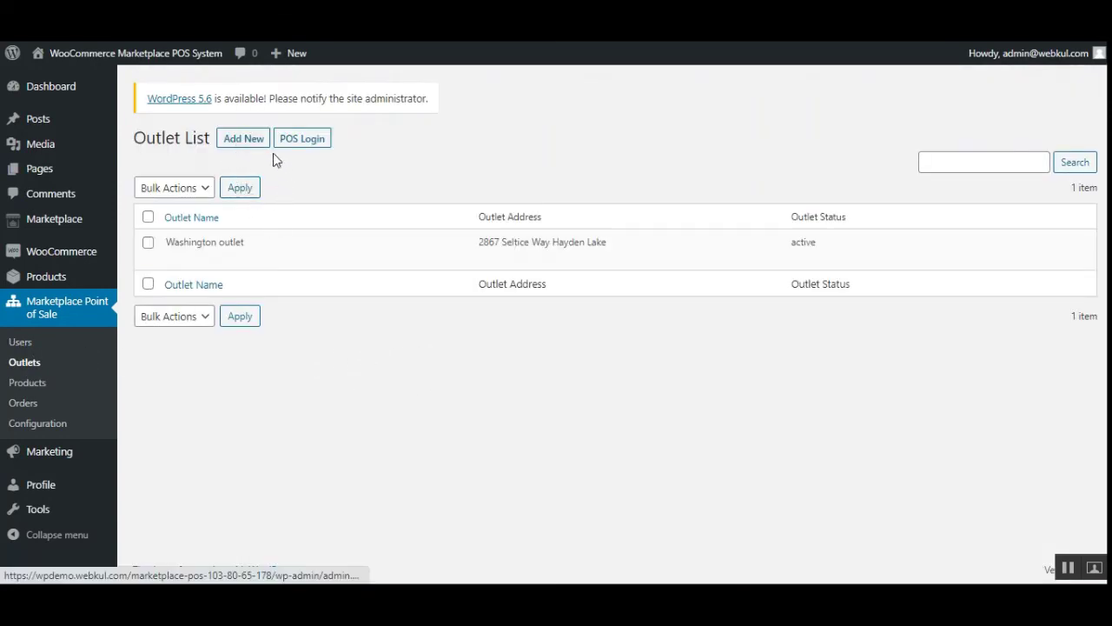
- Start a new outlet and look at the Add/Edit outlet form and its Outlet State field
click(246, 141)
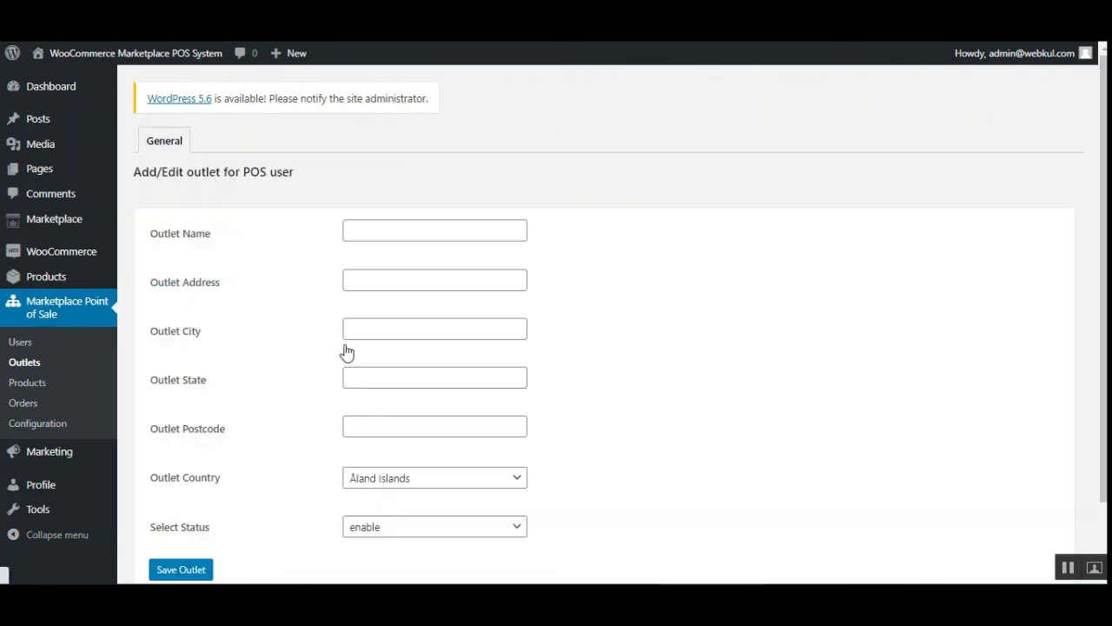
drag(156, 172, 259, 172)
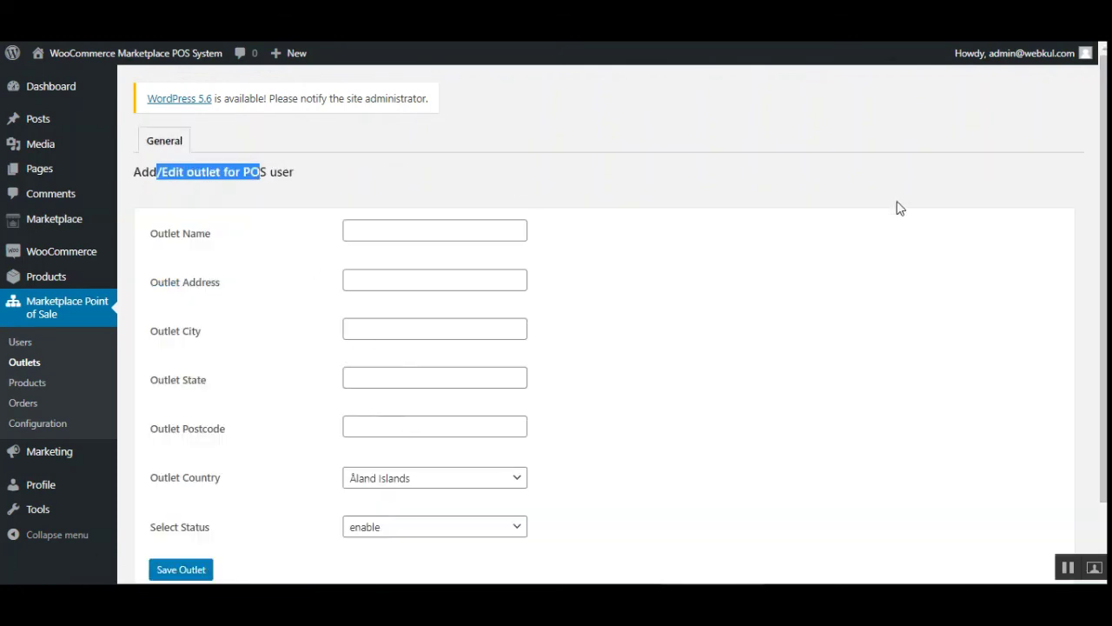
scroll(608, 331, down, 1)
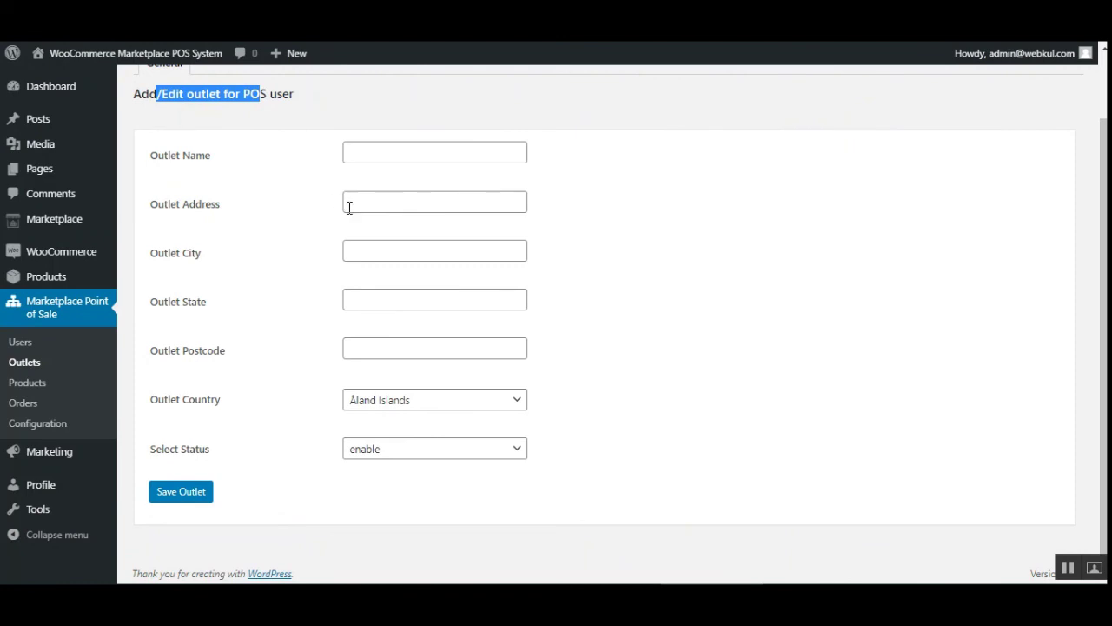
click(404, 308)
click(256, 393)
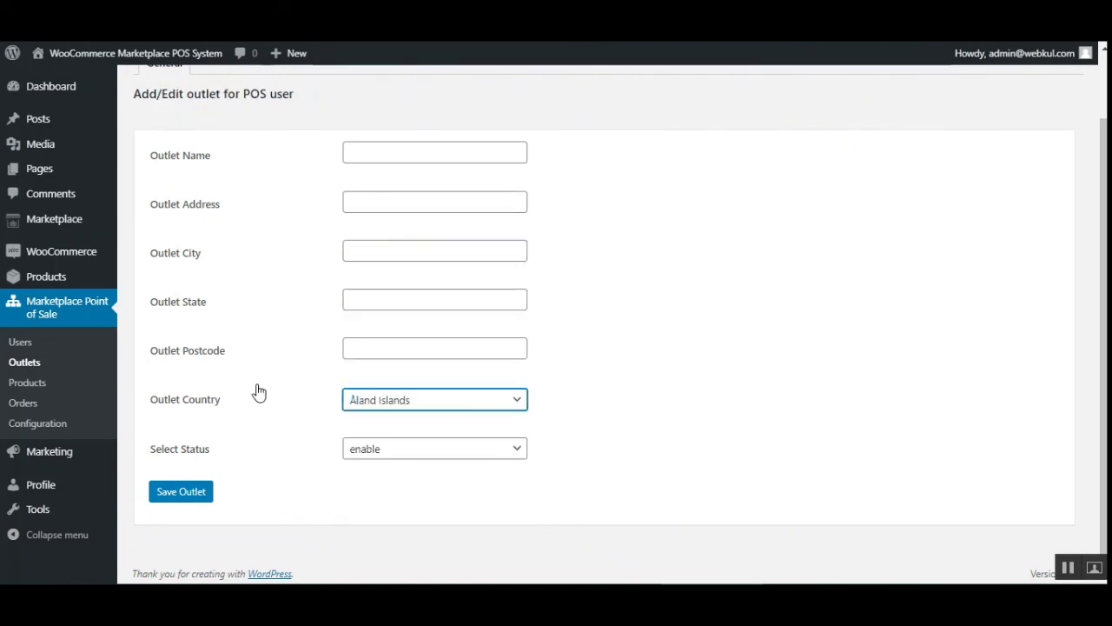
- Check the Outlet Country and Select Status options, leaving the status at enable
click(403, 403)
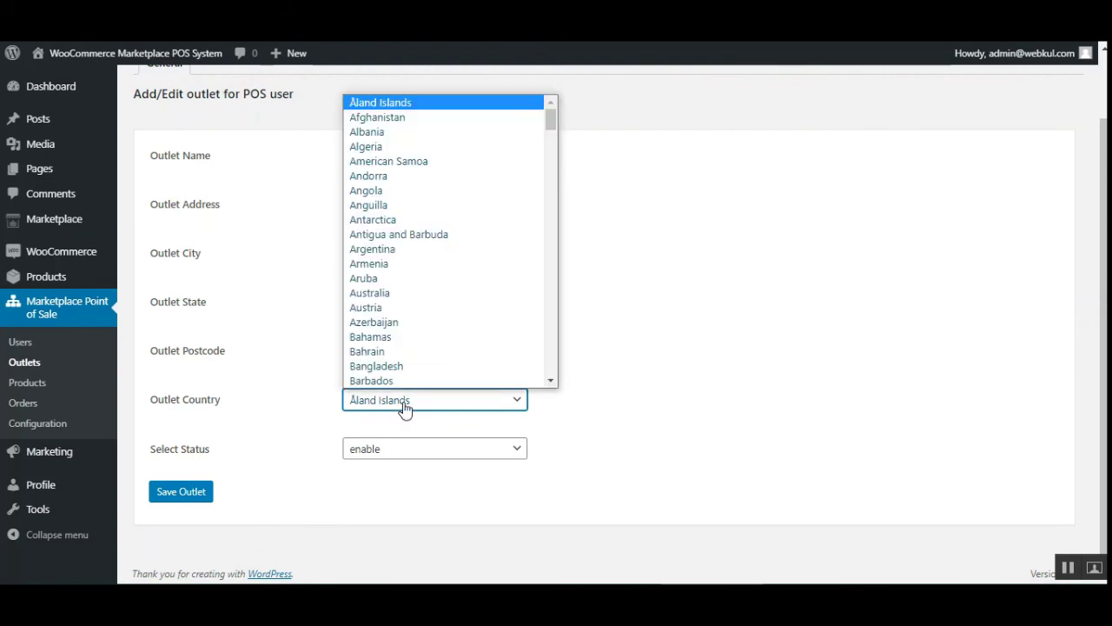
click(265, 423)
click(387, 457)
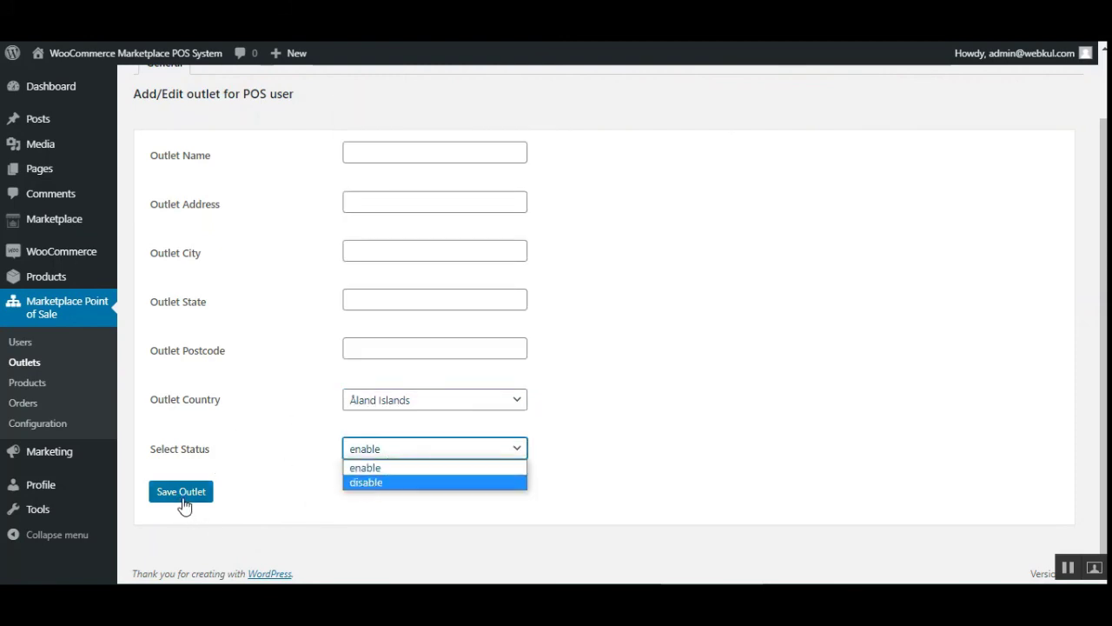
click(246, 499)
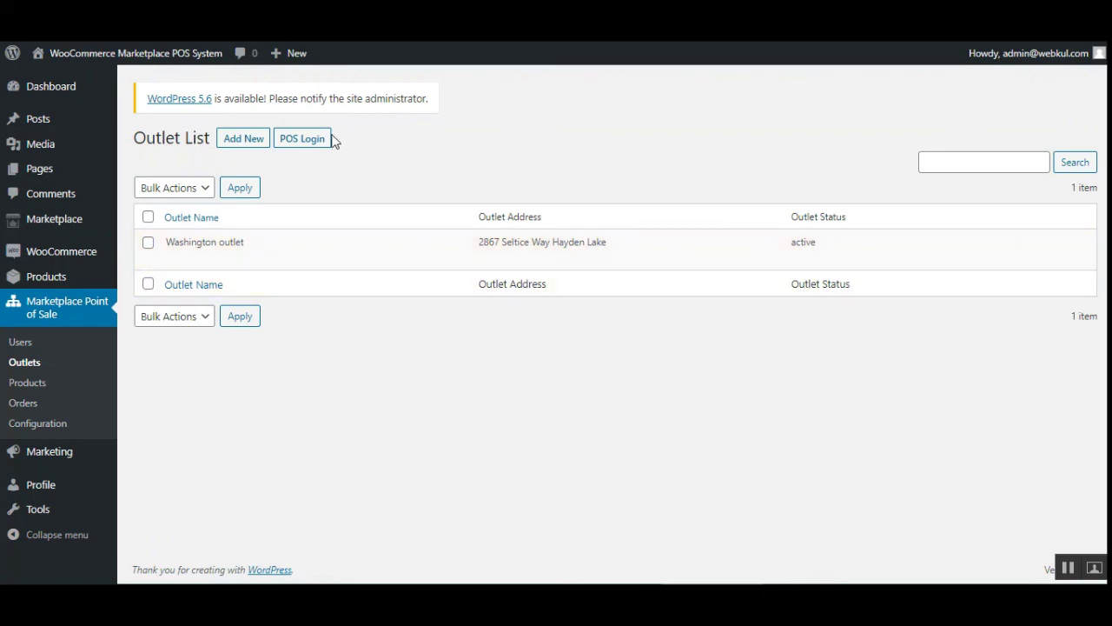
click(305, 144)
click(325, 141)
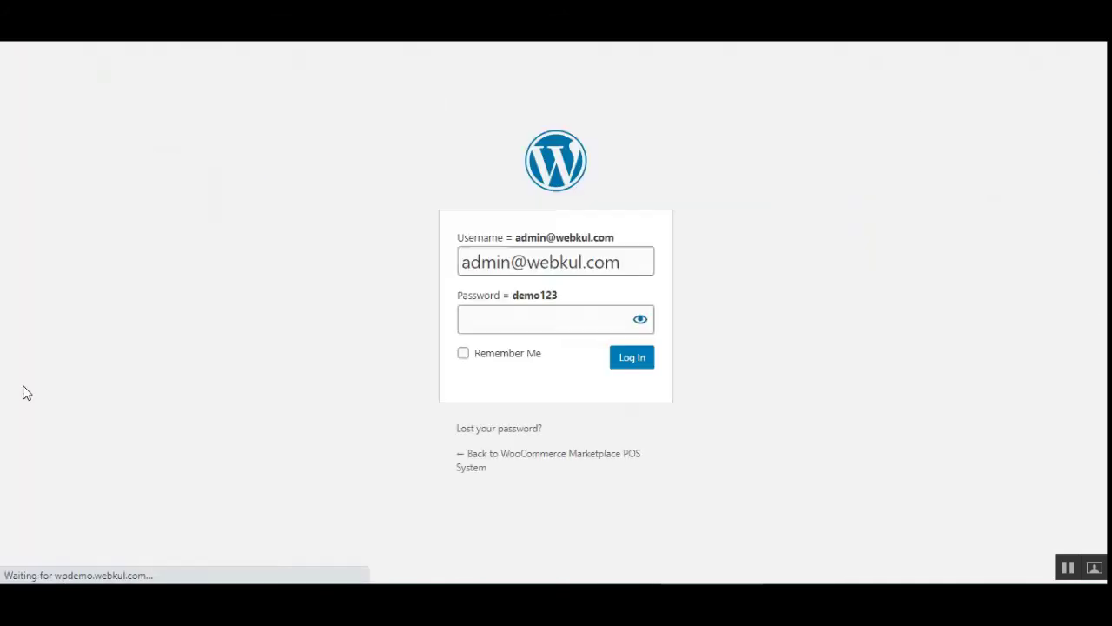
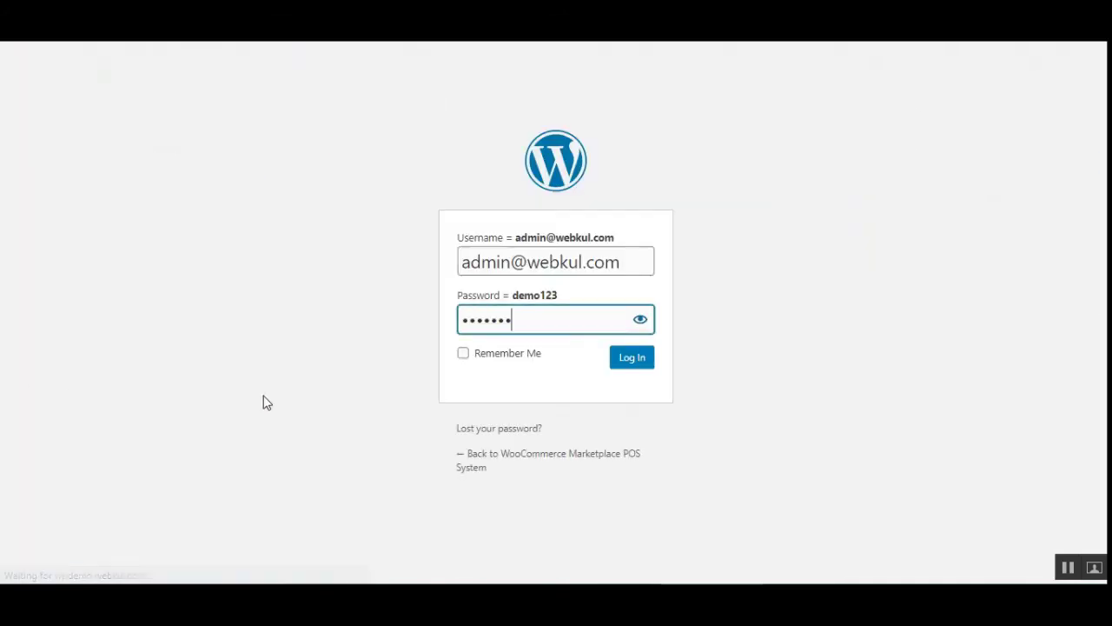
click(617, 366)
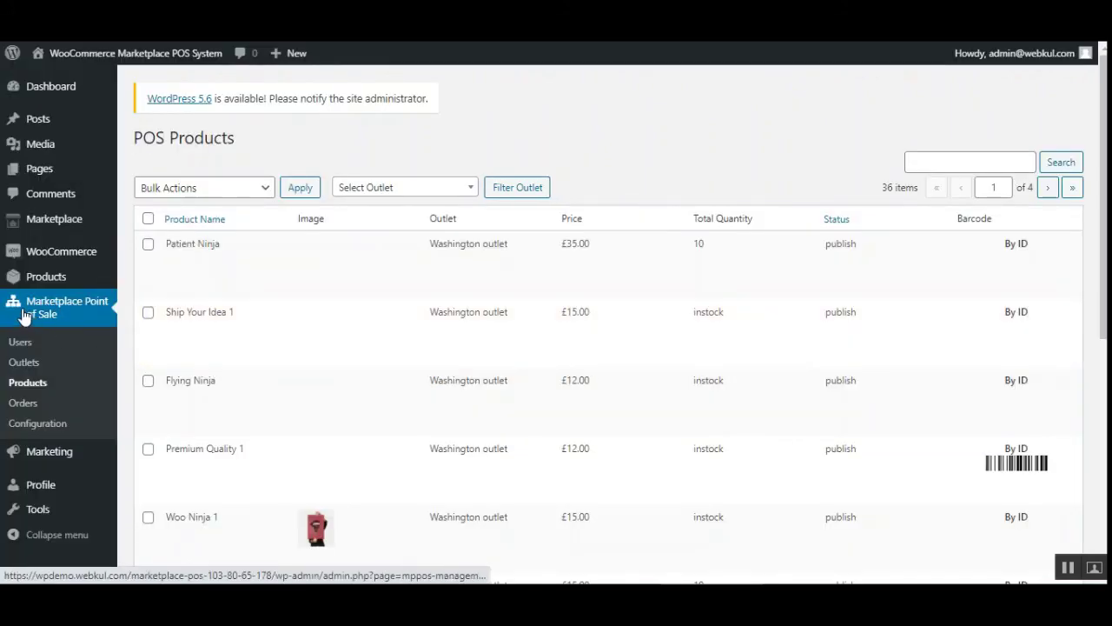
click(33, 371)
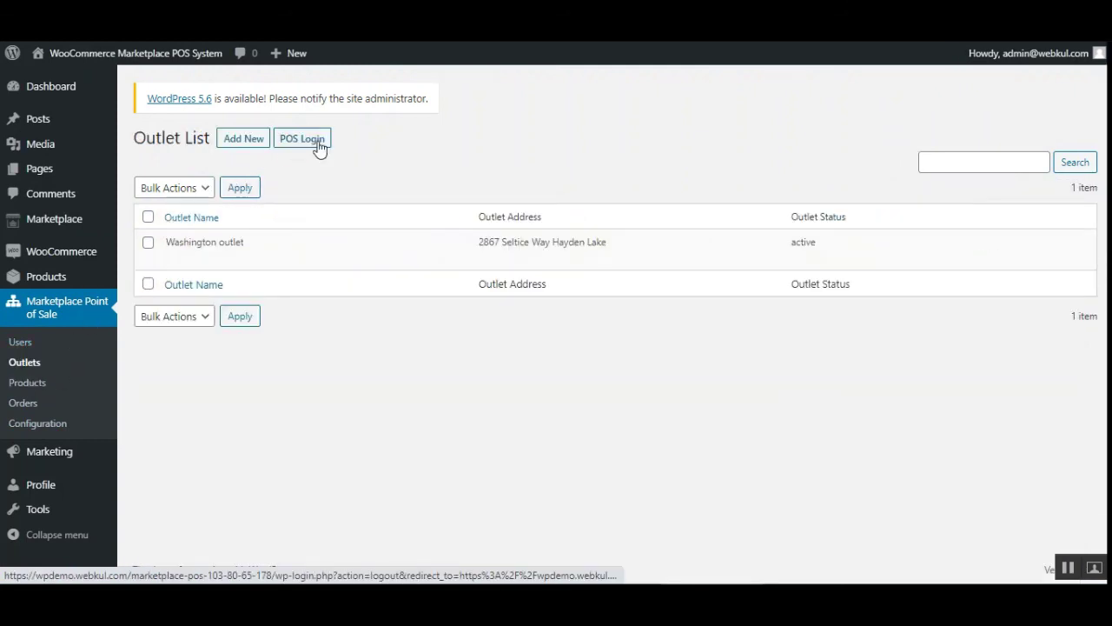
click(301, 139)
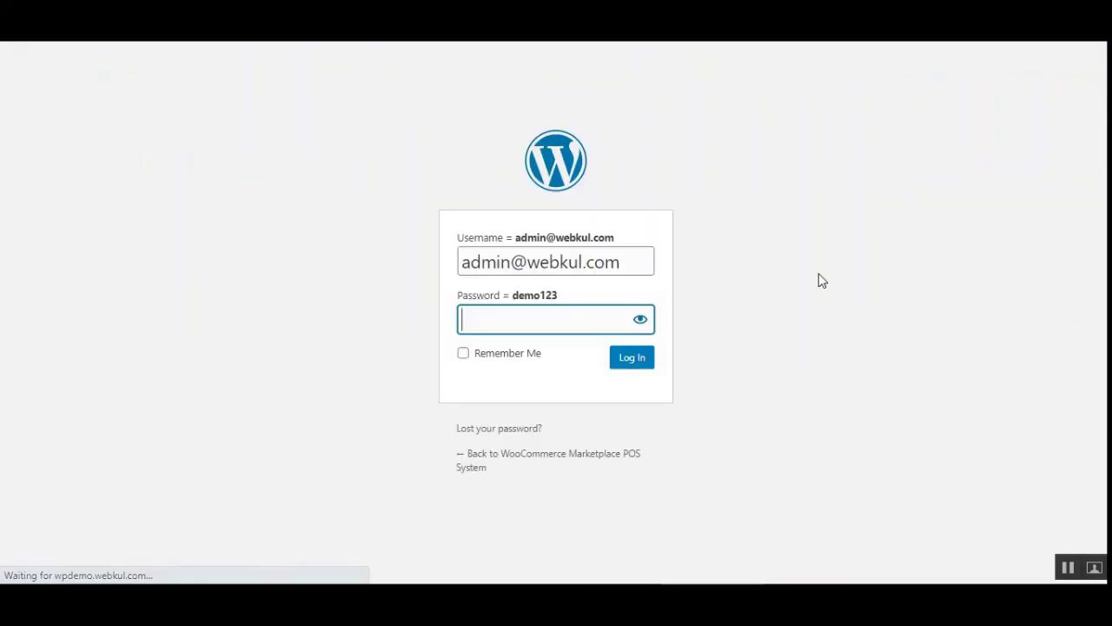
- Log in and review the POS Products bulk barcode options without choosing one
click(630, 363)
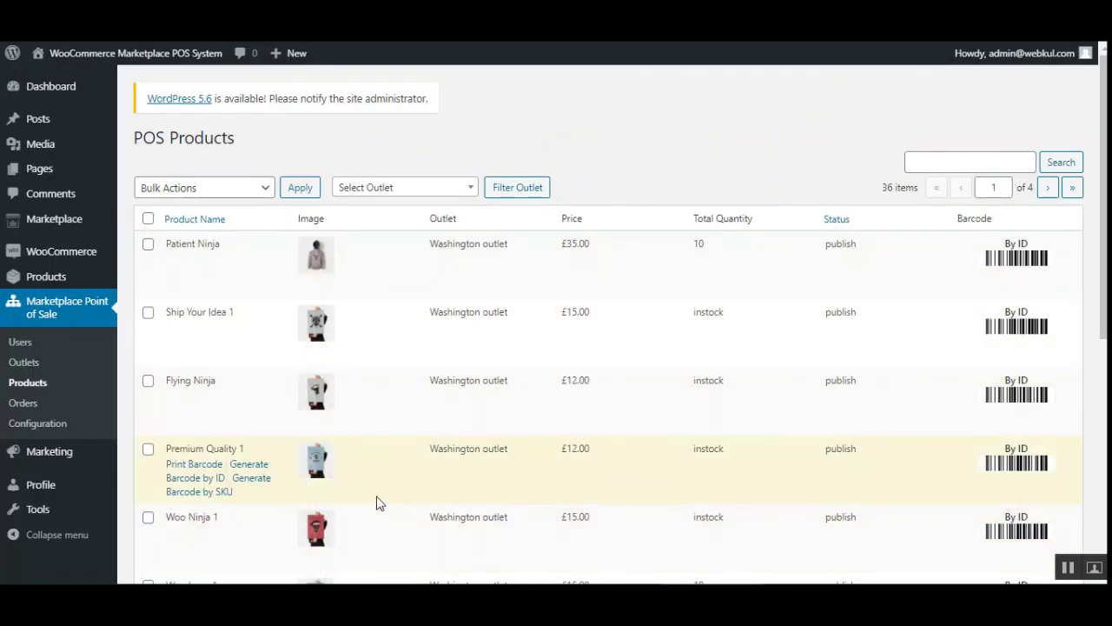
click(242, 188)
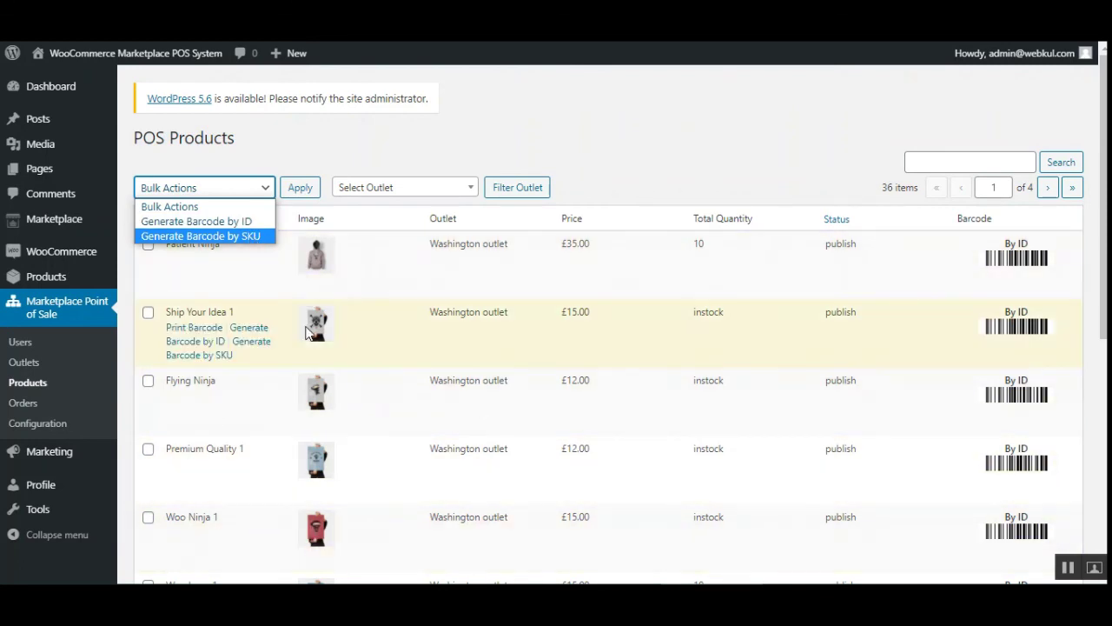
click(809, 139)
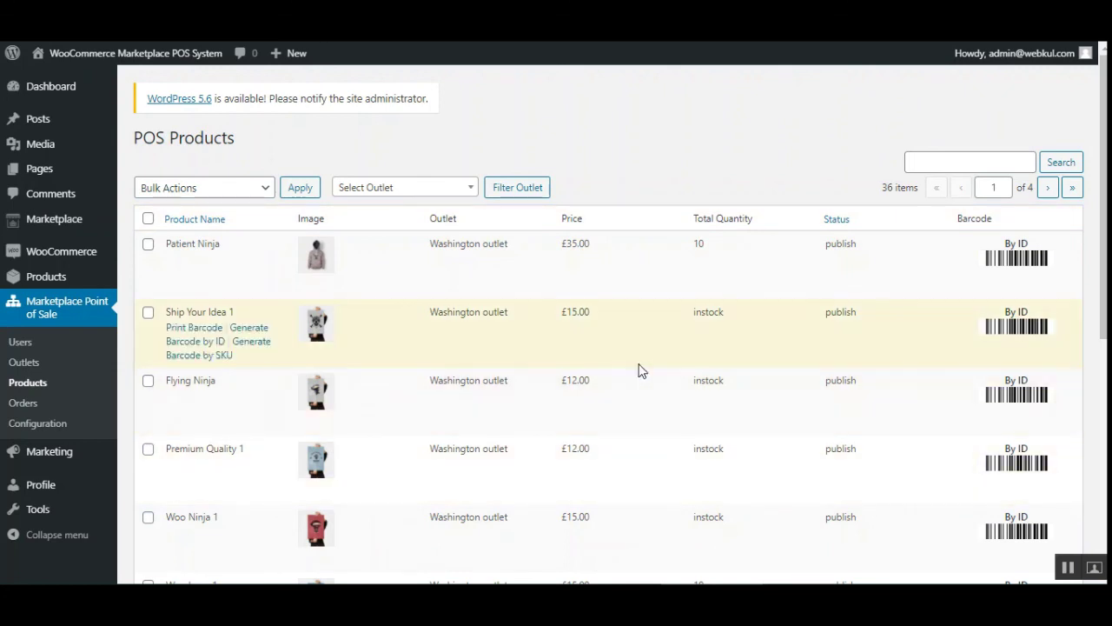
- Check the outlet filter on POS Products unchanged and scroll the product table
click(457, 187)
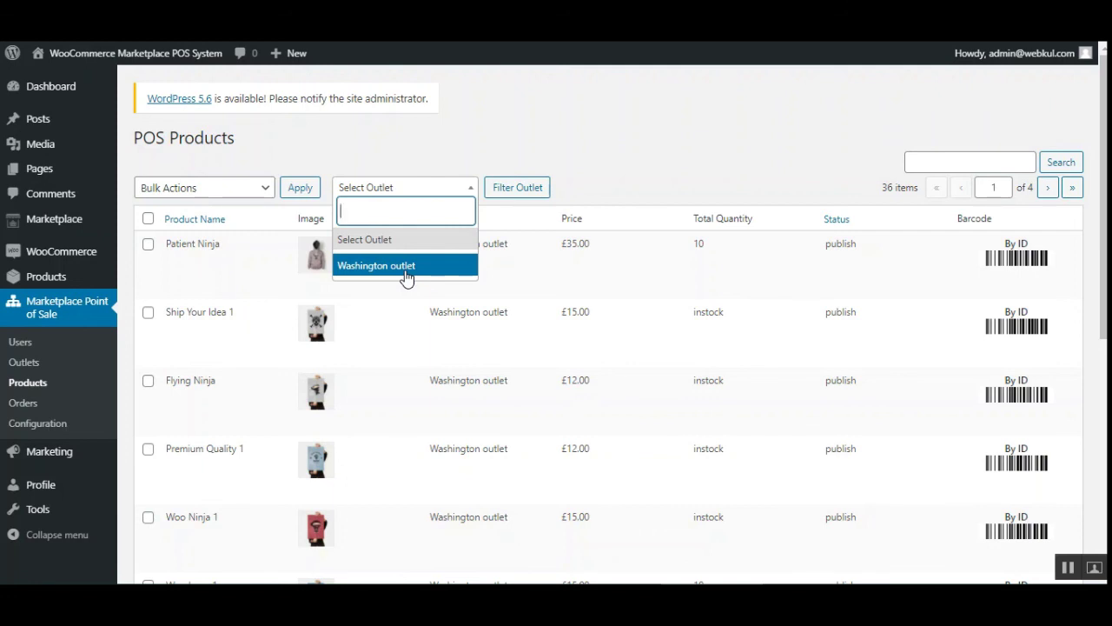
click(720, 129)
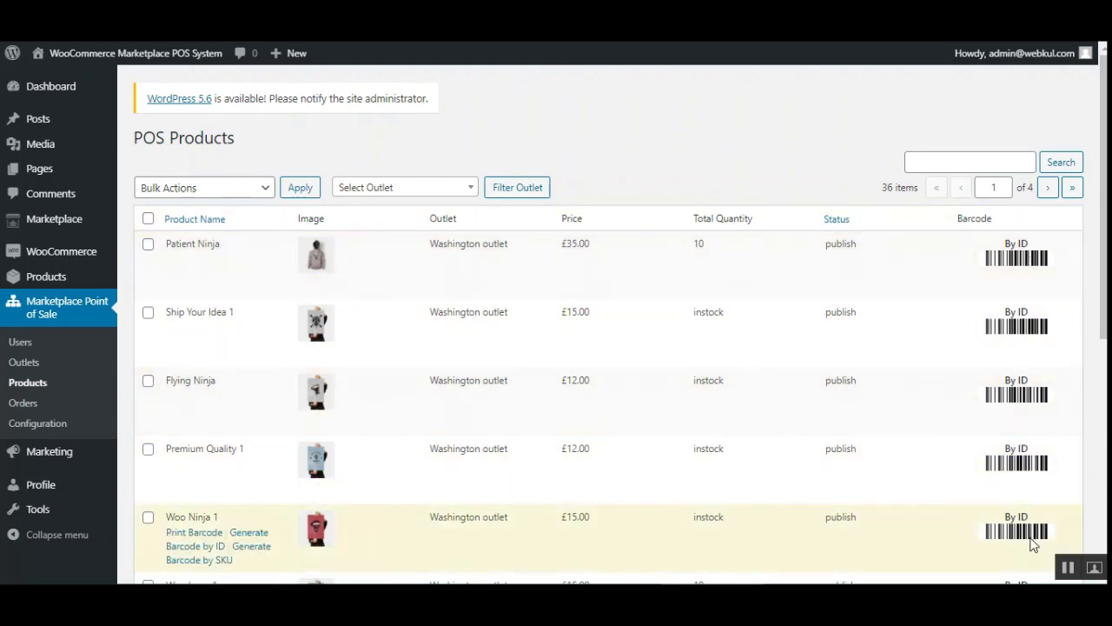
mouse_move(1104, 291)
mouse_down()
mouse_move(1104, 465)
mouse_move(1104, 287)
mouse_up()
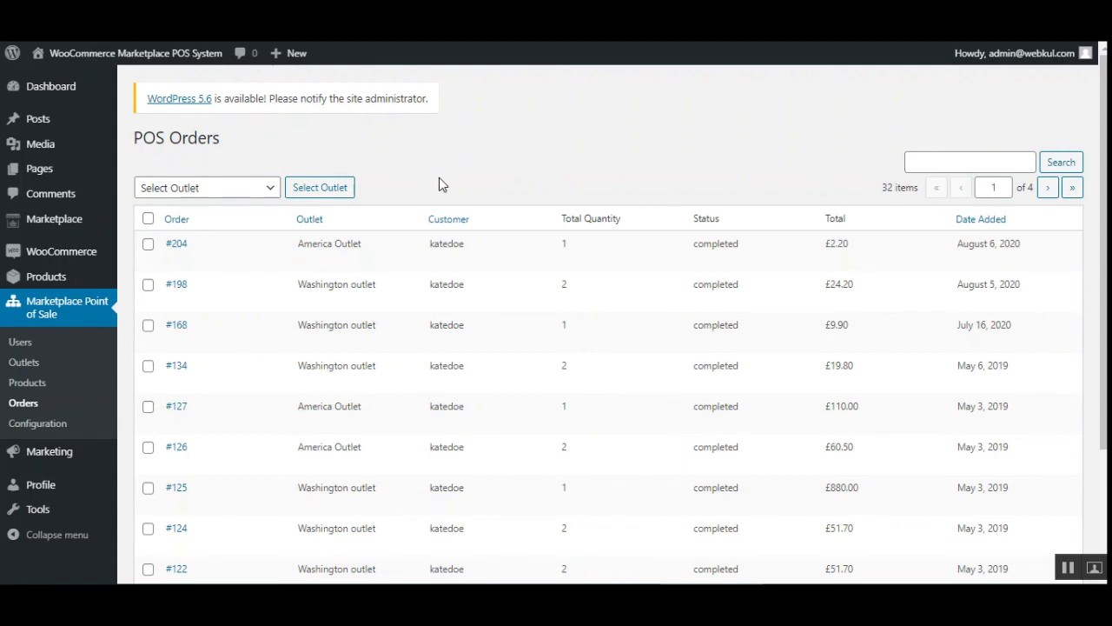
- Filter the POS orders by America Outlet
click(240, 188)
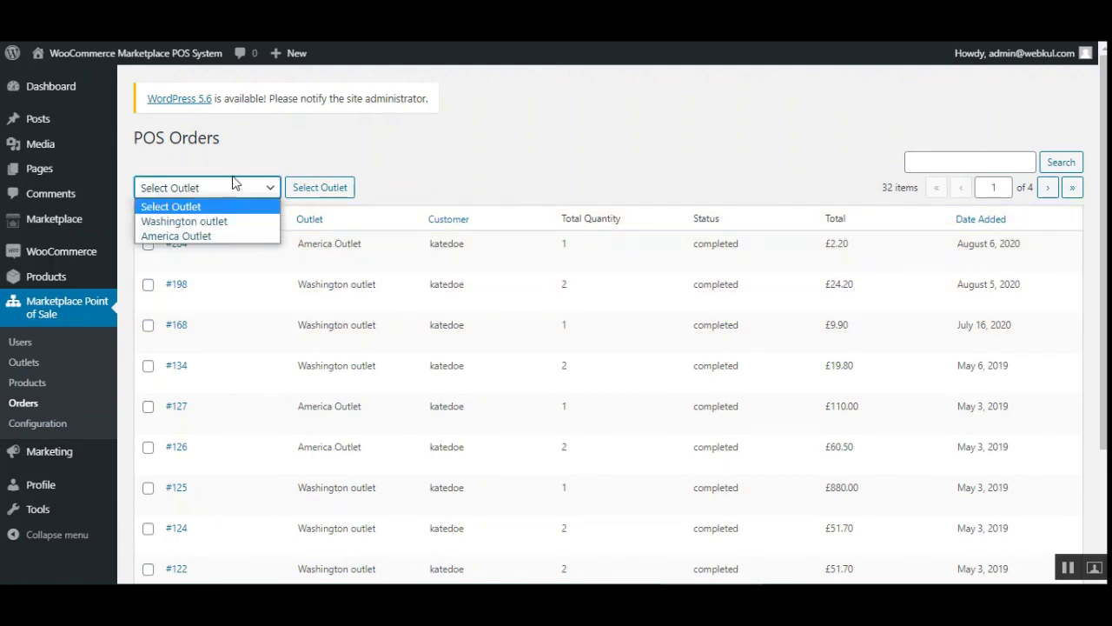
click(198, 235)
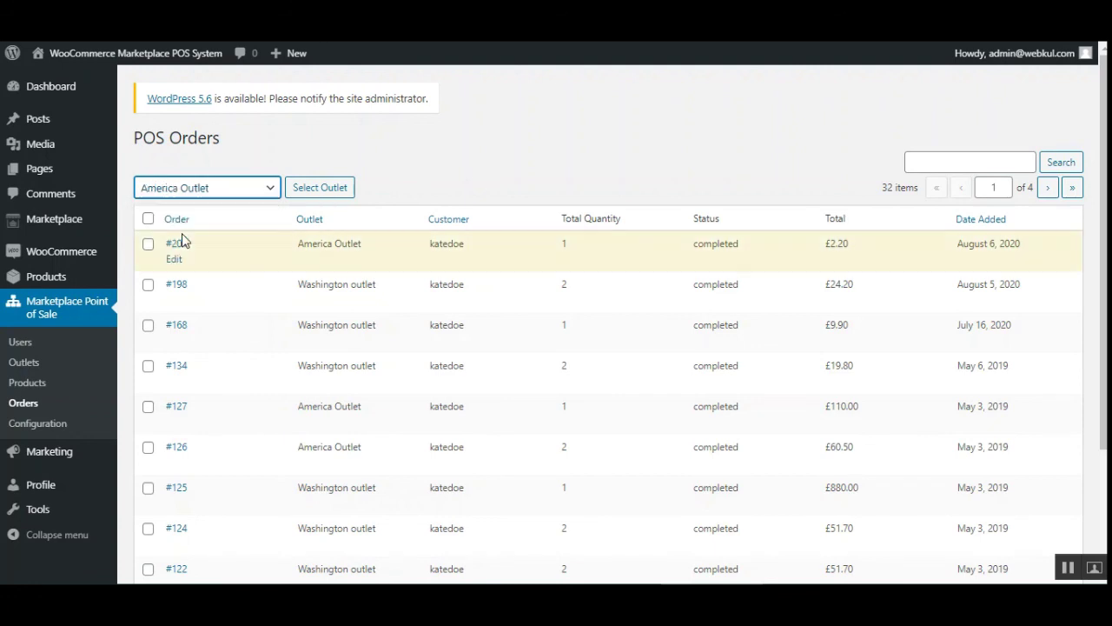
click(314, 193)
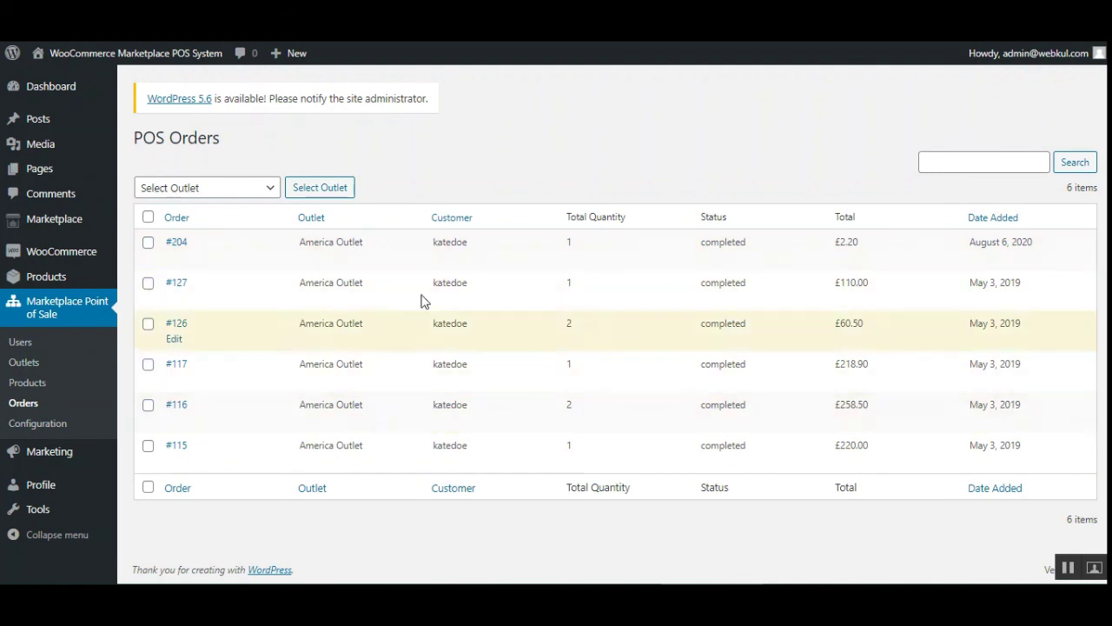
click(233, 188)
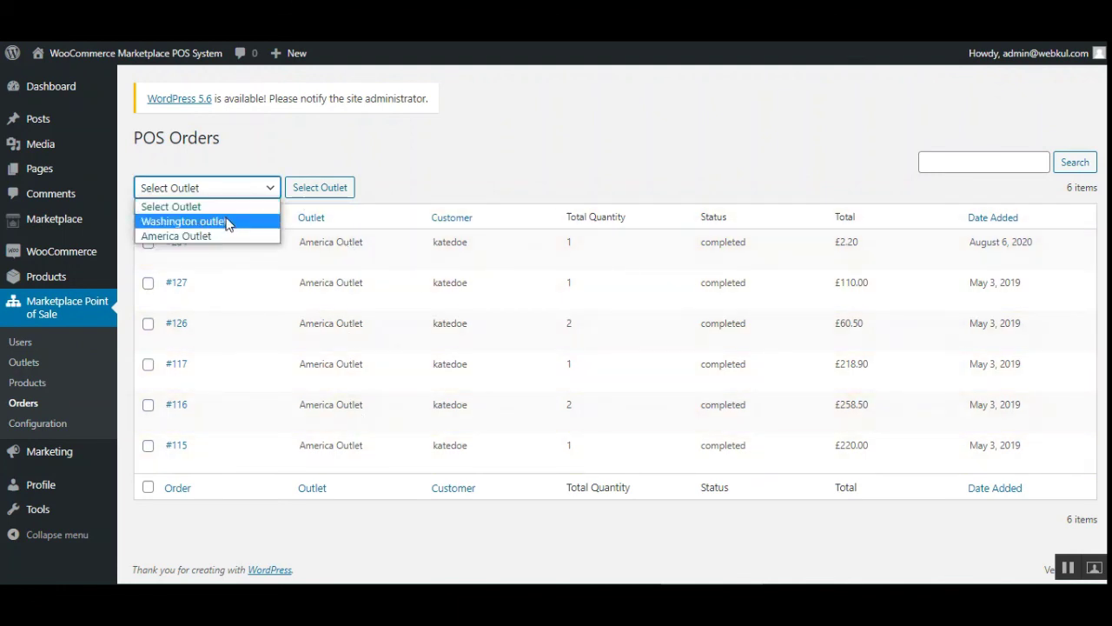
- Inspect the outlet names listed in order rows such as #126, #127 and #168
click(23, 362)
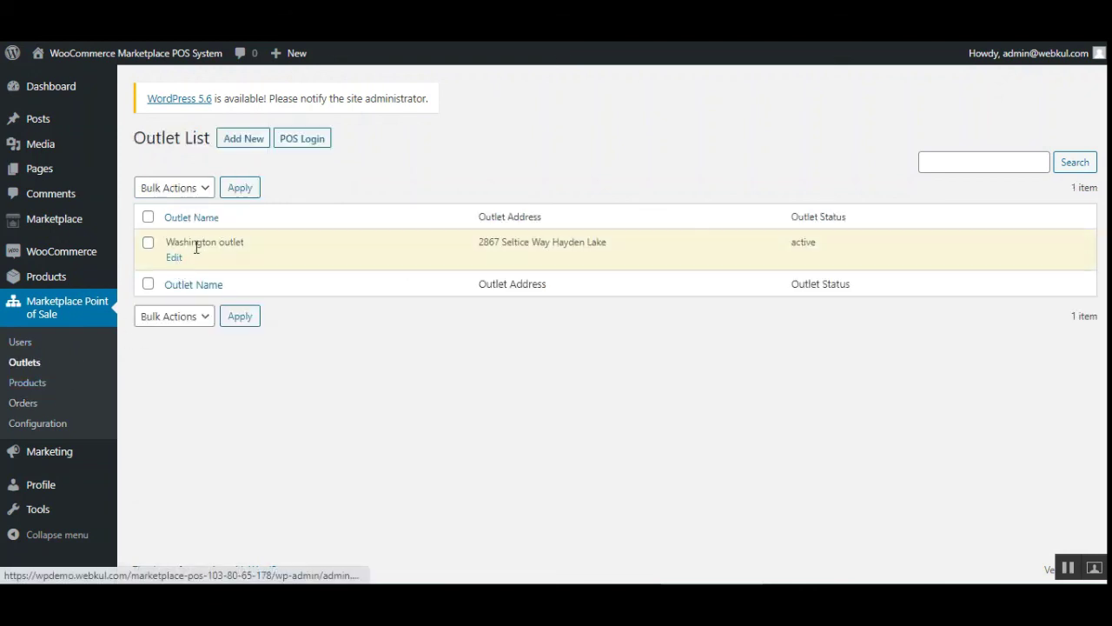
mouse_move(253, 258)
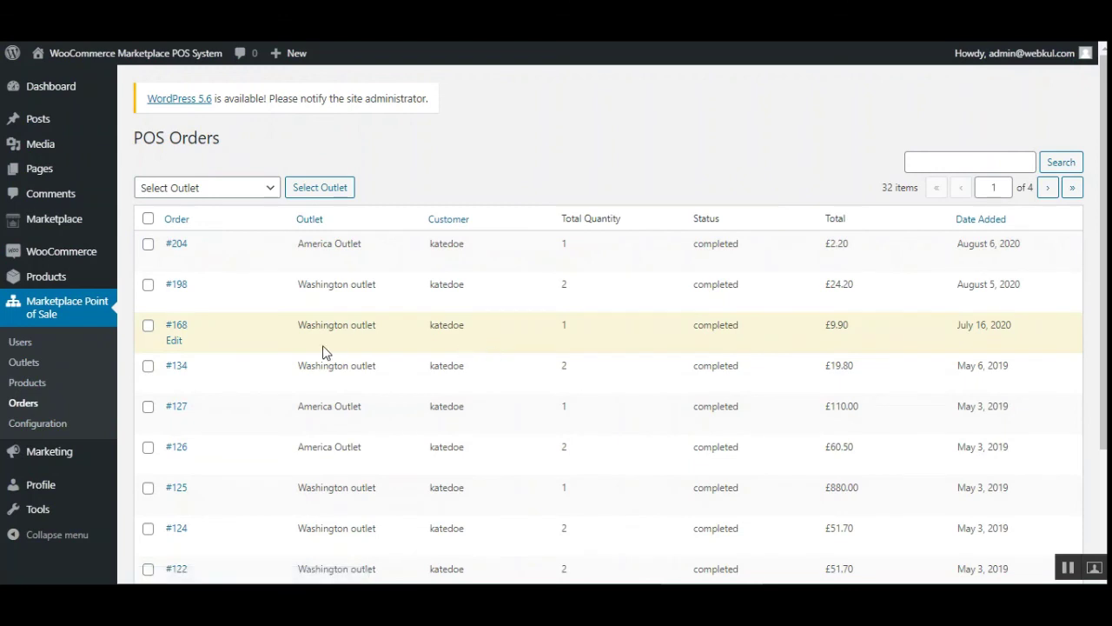
scroll(337, 348, down, 3)
drag(301, 285, 347, 285)
drag(318, 244, 346, 244)
drag(320, 285, 361, 287)
drag(300, 245, 359, 245)
scroll(354, 281, up, 3)
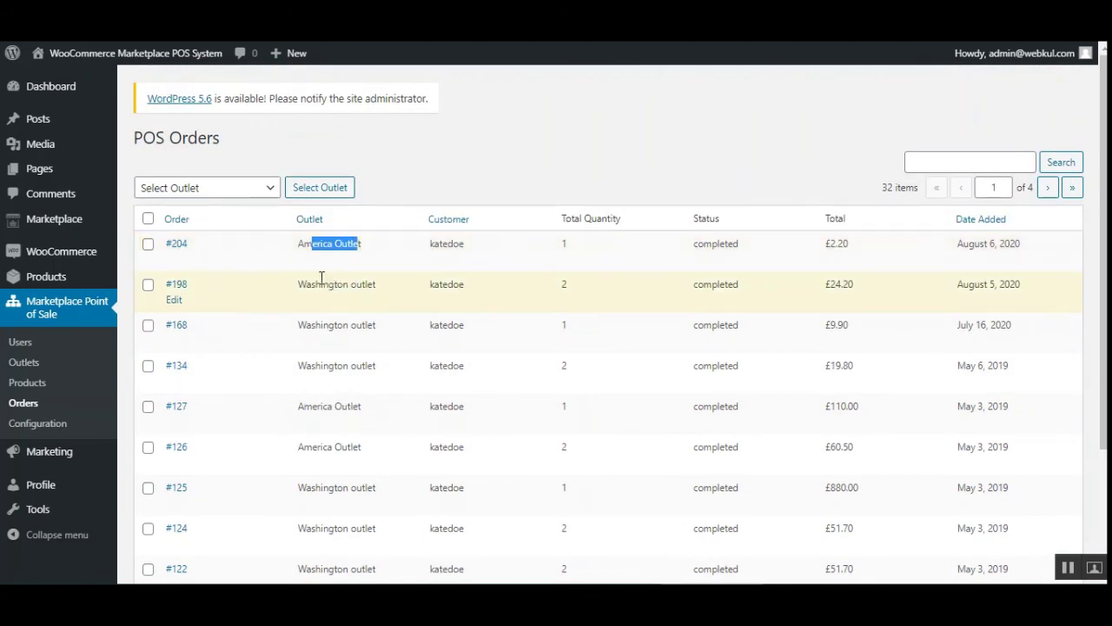
drag(320, 285, 375, 285)
drag(322, 325, 356, 325)
- Reapply the America Outlet filter to the orders list
click(261, 193)
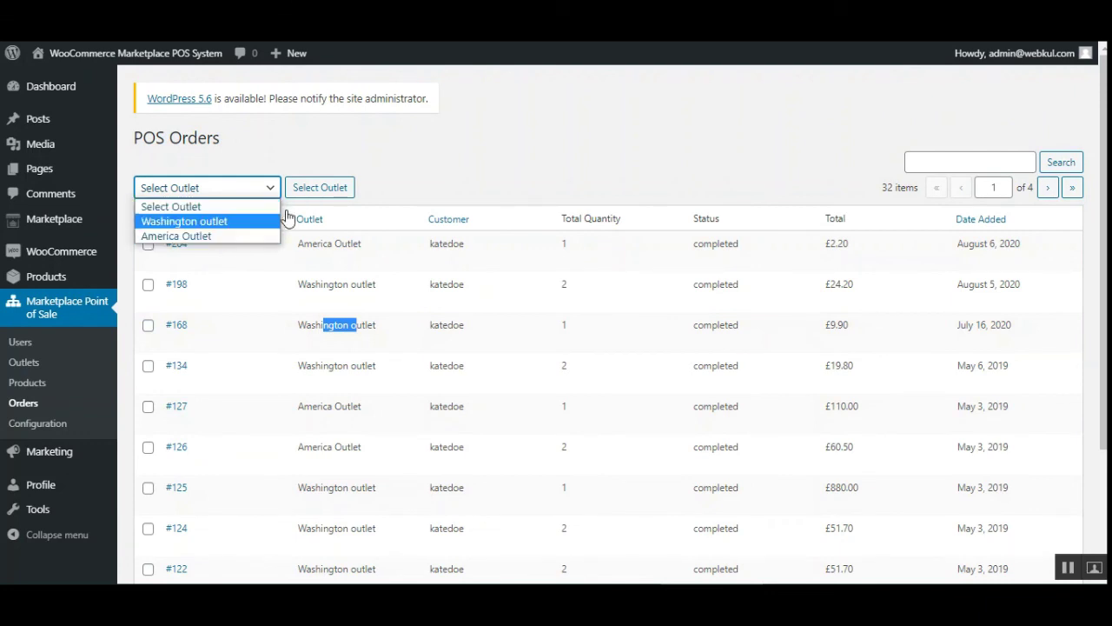
click(241, 235)
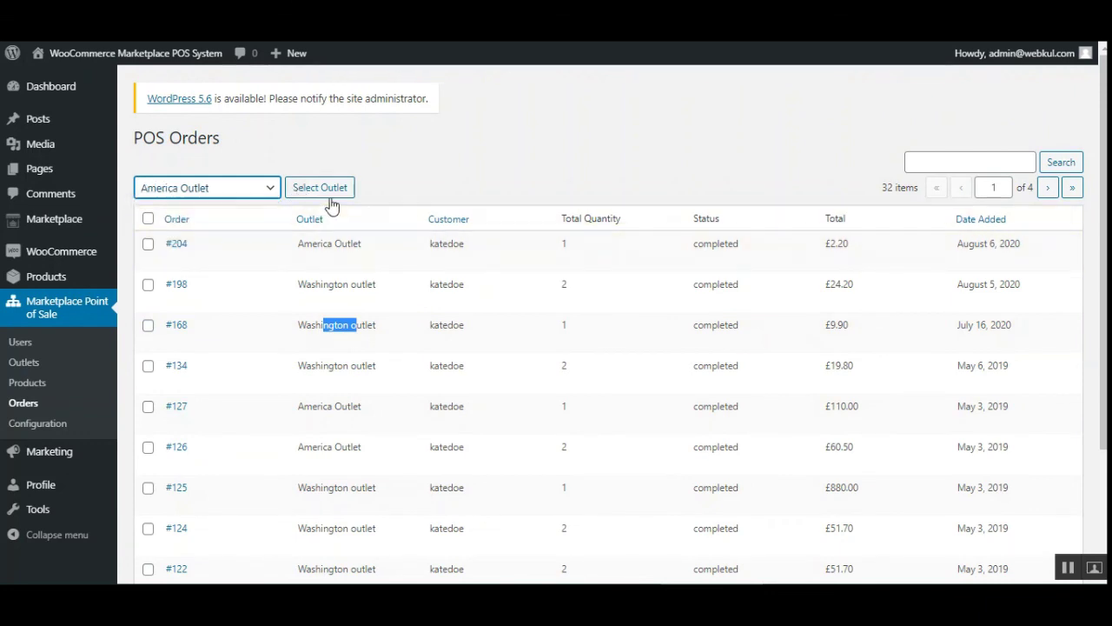
click(346, 187)
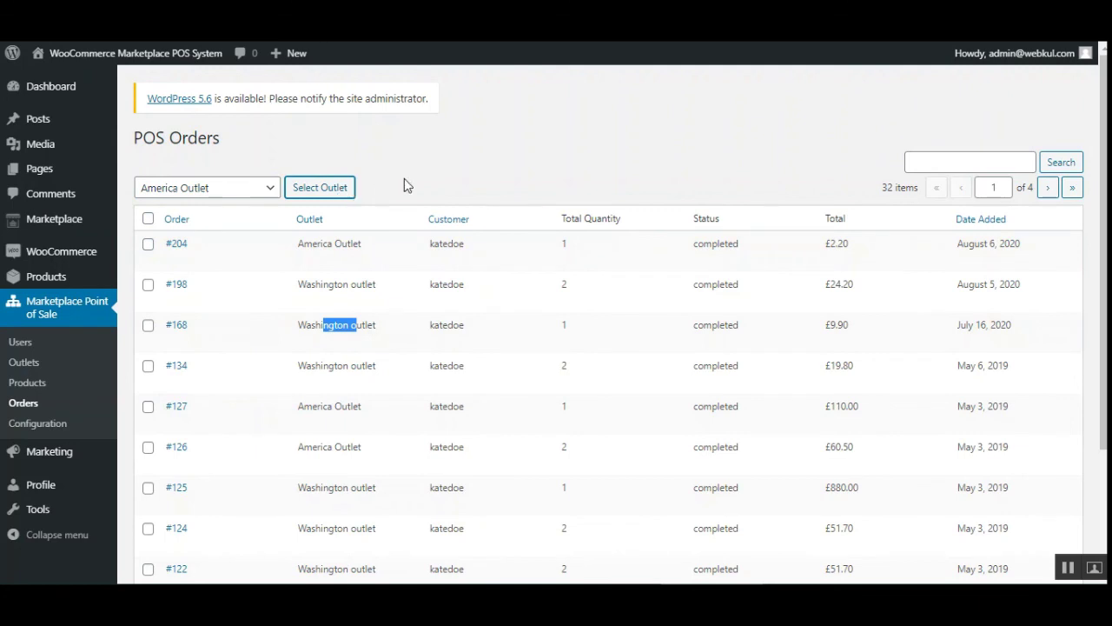